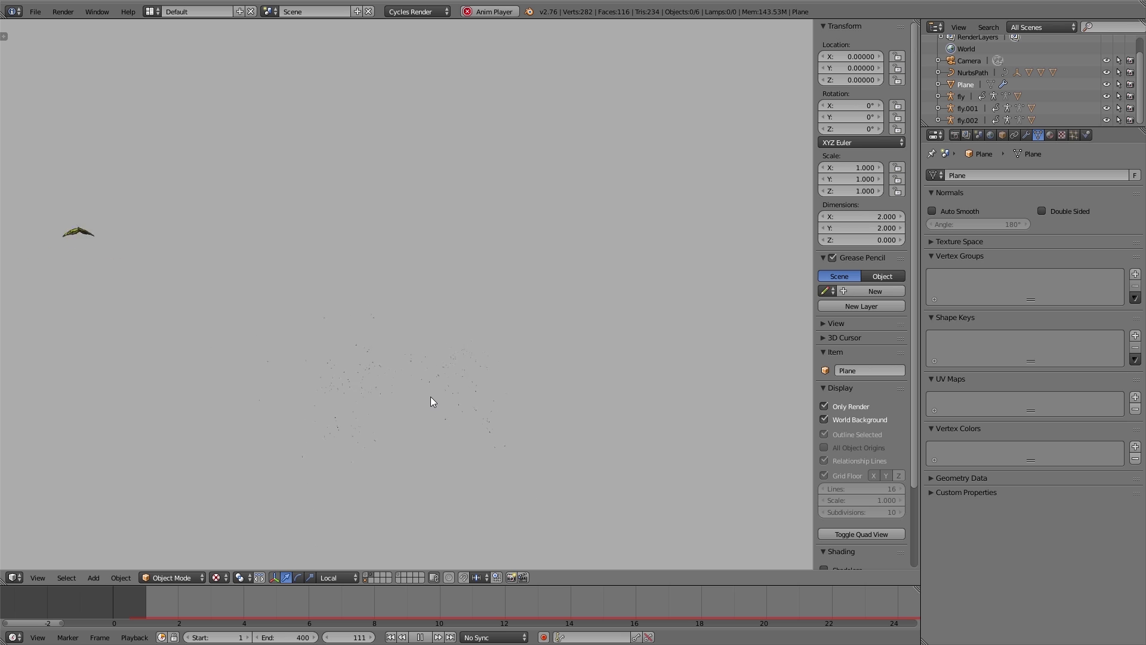
- Duplicate the plane and place the copy at about X 6.41, Y 3.59, Z 3.90
right_click(497, 403)
key(shift+d)
click(213, 234)
scroll(251, 334, down, 4)
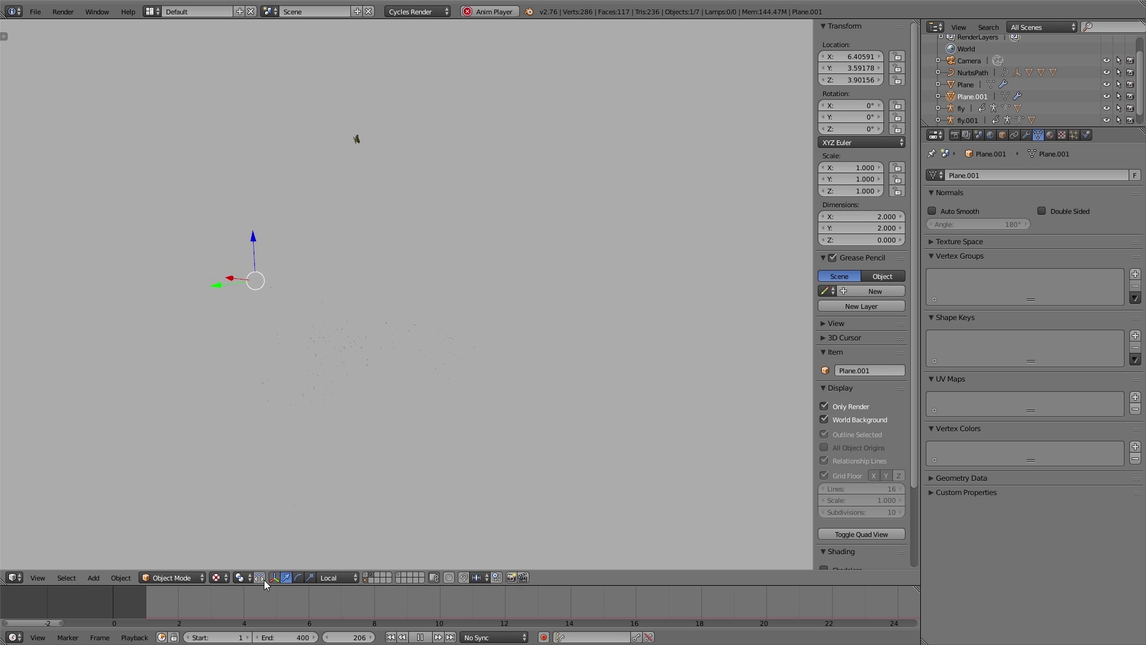
click(83, 593)
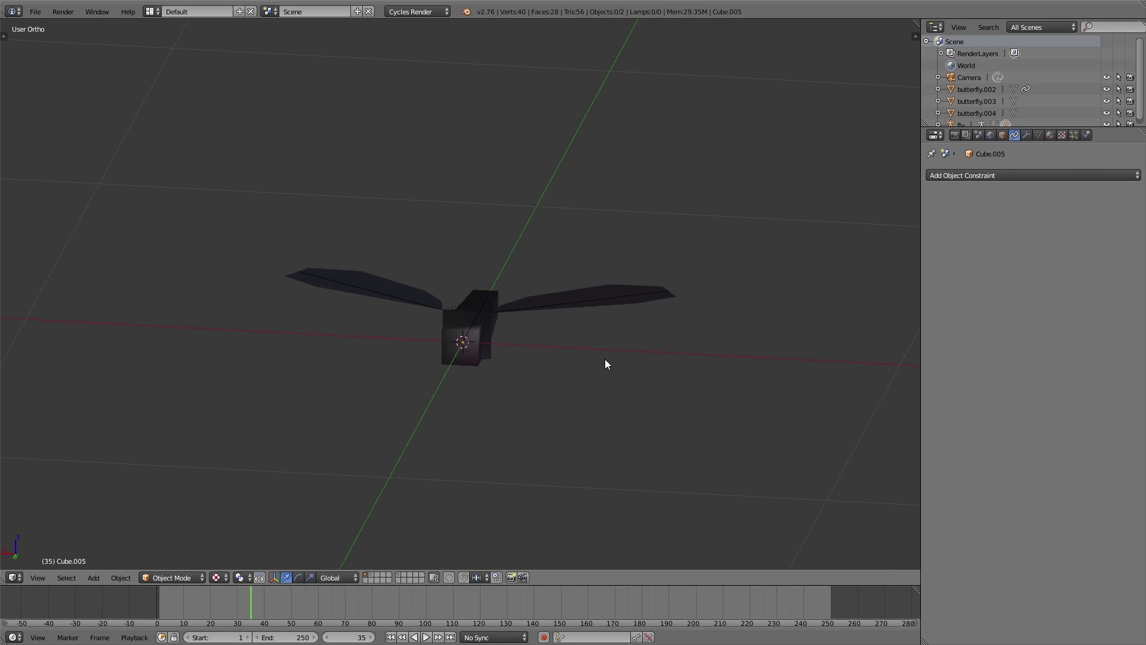
- Try moving the fly's body mesh and its armature in Object Mode
mouse_move(575, 363)
middle_down()
mouse_move(654, 357)
mouse_move(577, 367)
middle_up()
right_click(488, 351)
key(g)
right_click(444, 445)
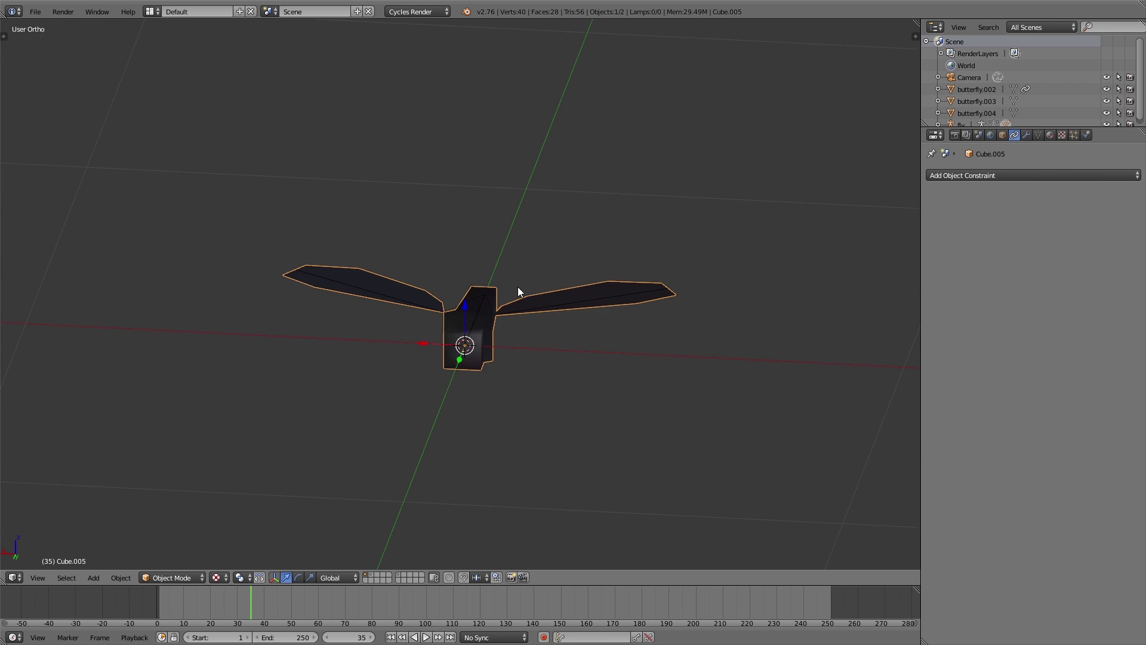
scroll(525, 281, up, 2)
right_click(443, 337)
key(g)
right_click(444, 312)
- Put the fly armature in Pose Mode and try rotating each wing bone in turn
key(Tab)
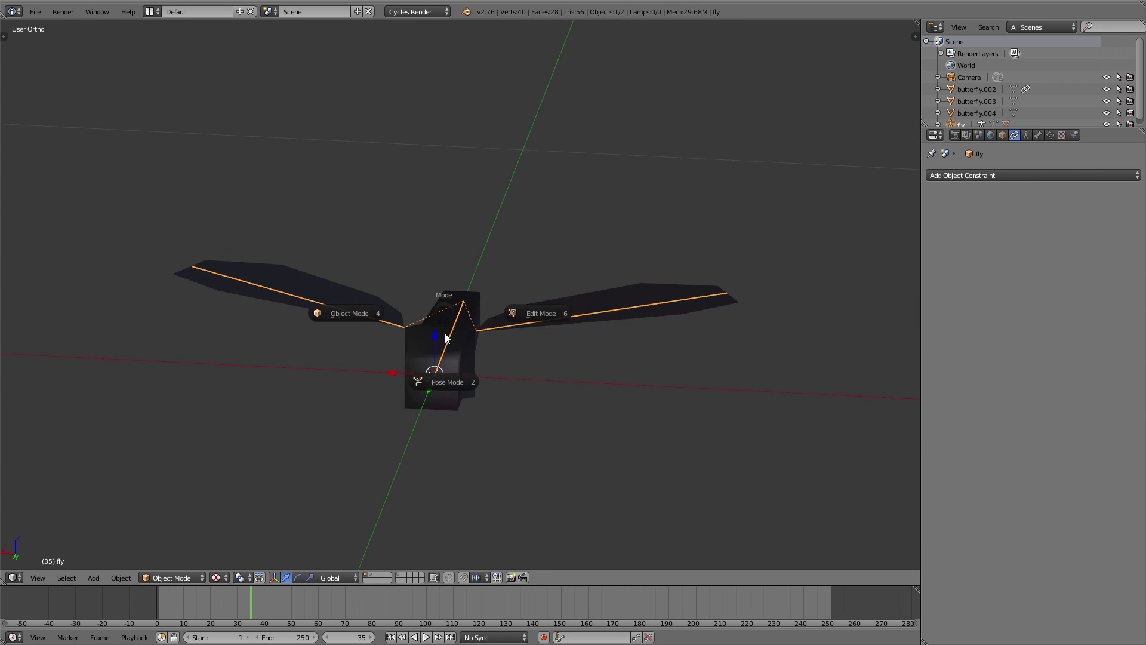
click(440, 385)
right_click(365, 316)
key(r)
key(Escape)
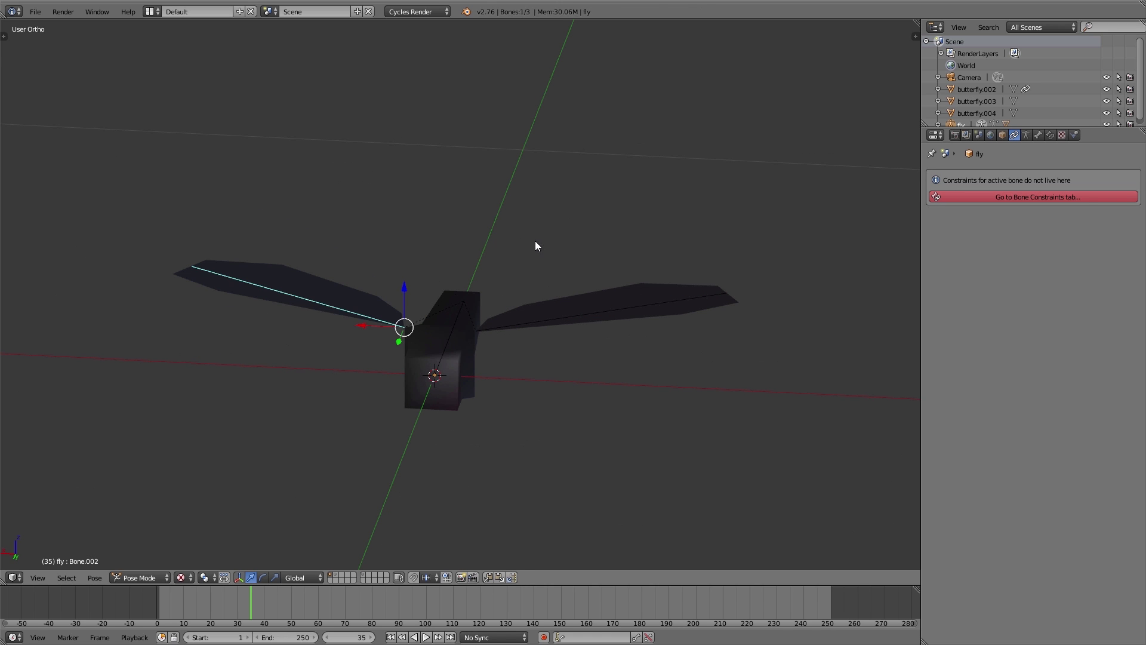
right_click(555, 329)
right_click(582, 314)
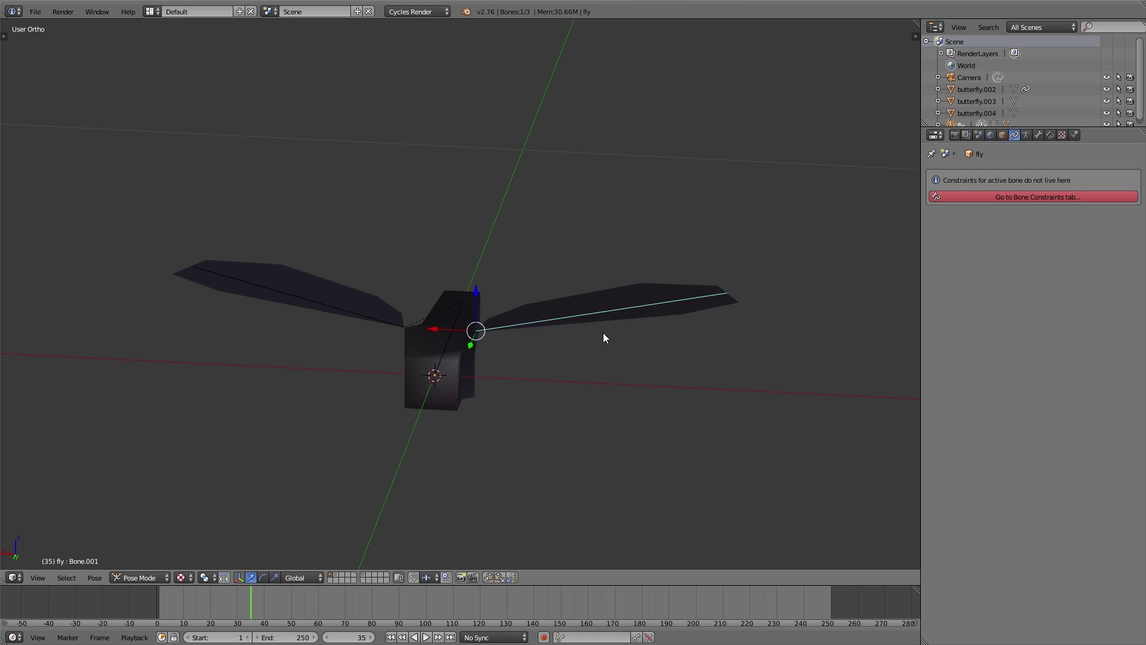
key(r)
key(Escape)
- Try moving the fly's body bone, and return the armature to Object Mode
right_click(447, 349)
key(g)
key(Escape)
key(a)
key(ctrl+Tab)
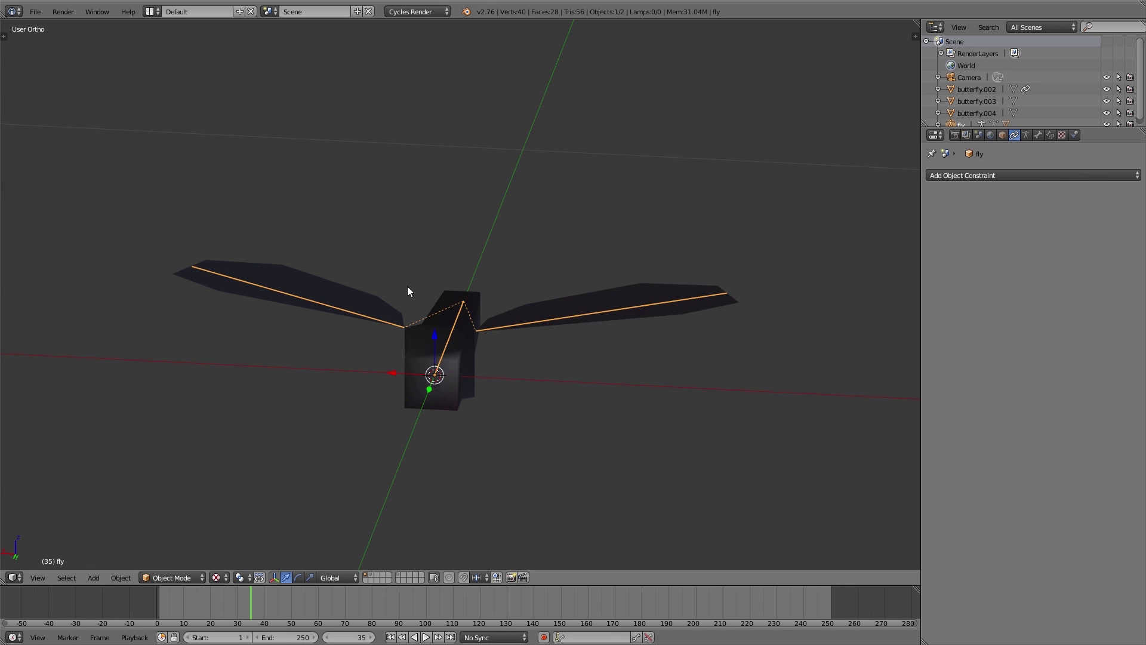
- Try moving the butterfly's body together with its attached wings
scroll(409, 291, down, 2)
right_click(450, 343)
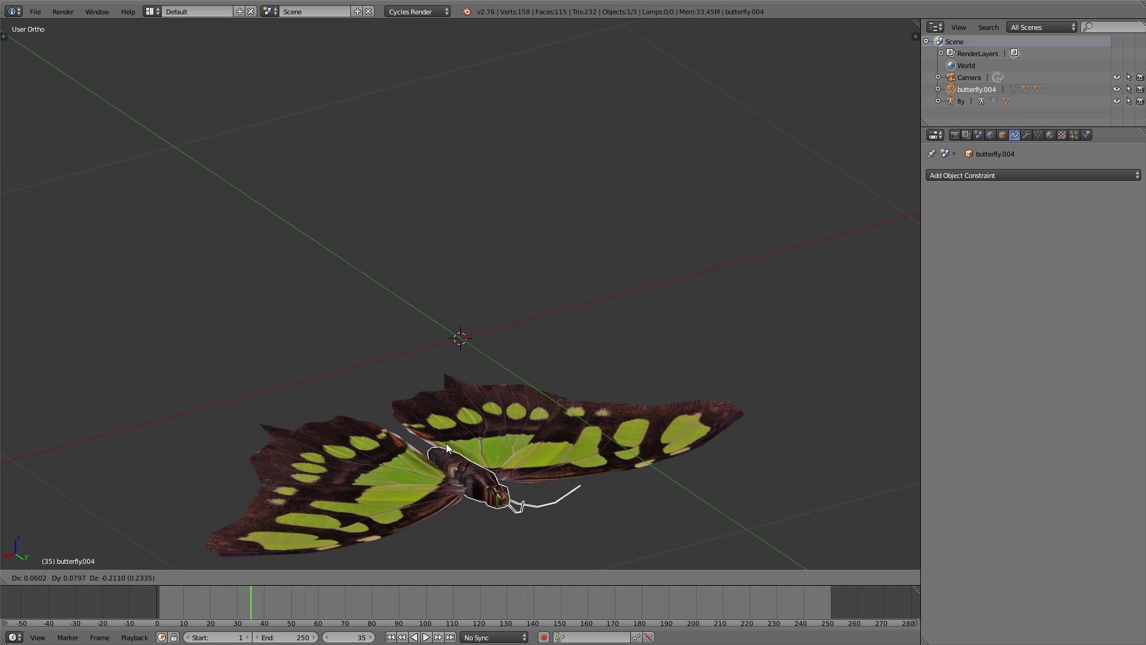
middle_drag(446, 443, 436, 341)
- Try rotating the wing butterfly.003 about global Y, and inspect the opposite wing's Copy Rotation constraint
right_click(464, 334)
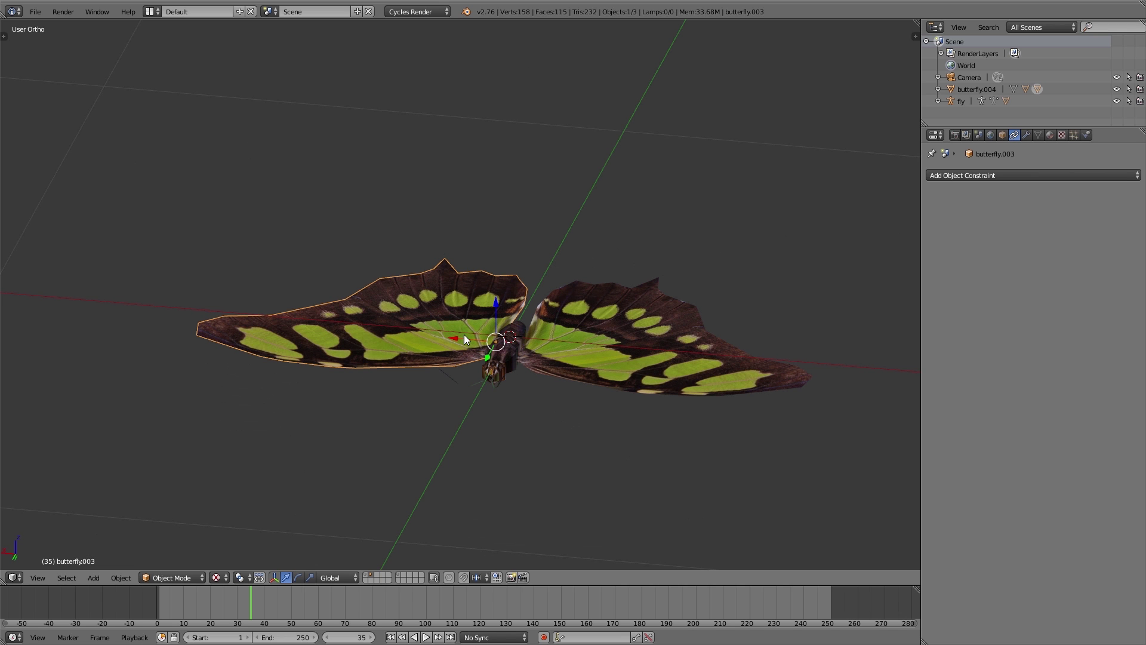
key(r)
key(y)
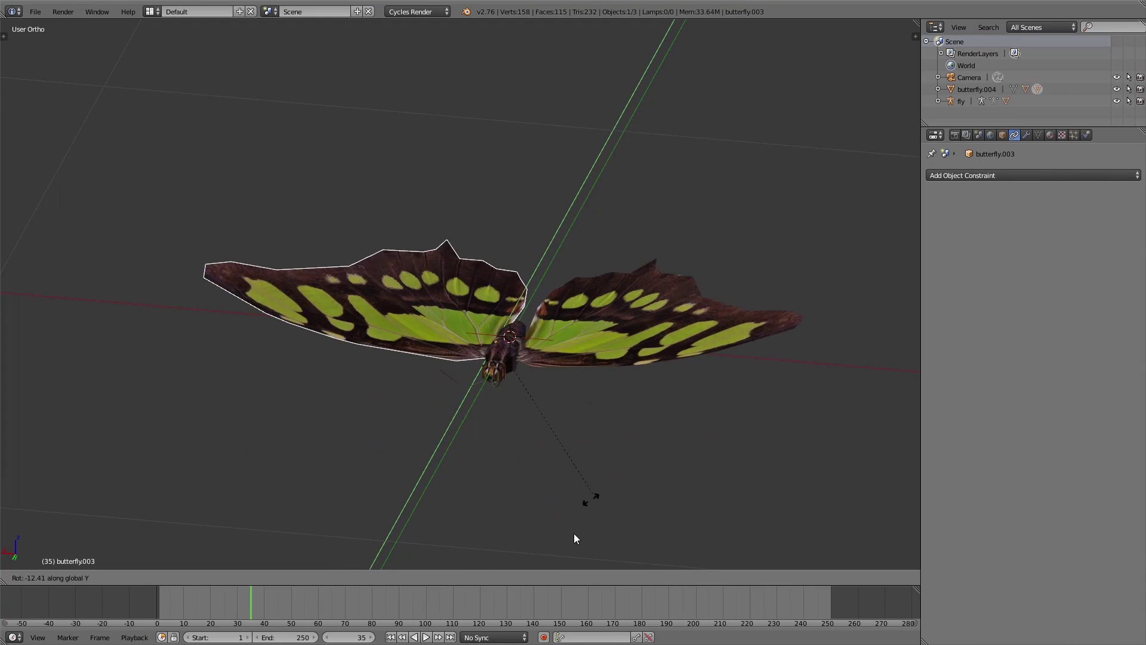
right_click(611, 386)
right_click(612, 354)
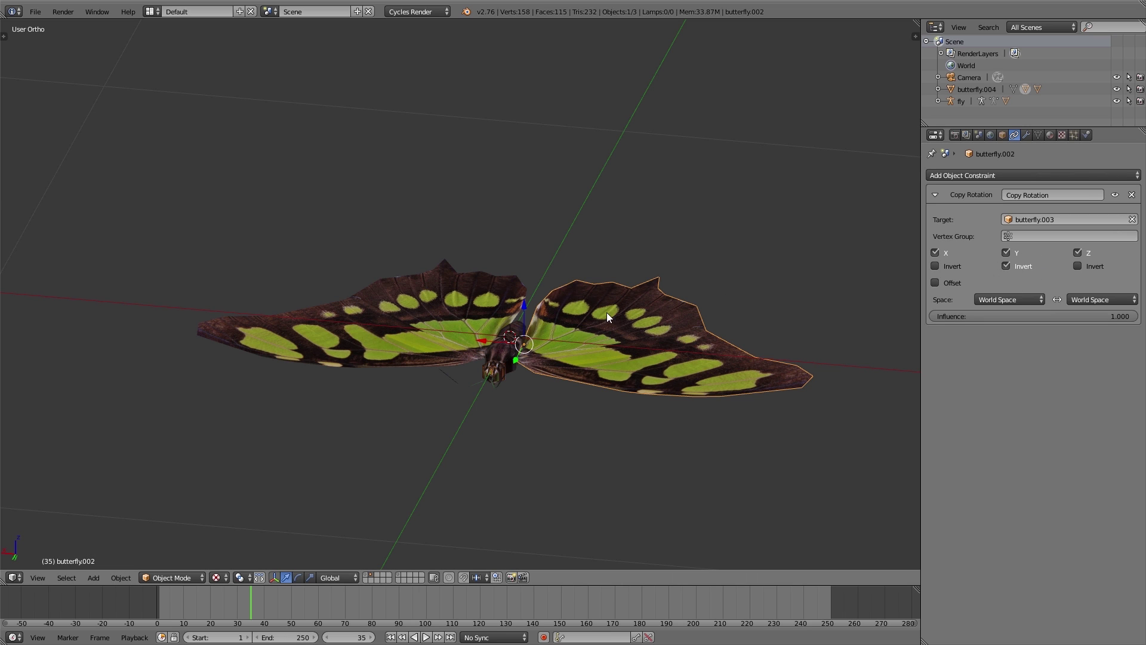
- Try rotating the wing butterfly.003 again about the global Y and X axes
right_click(532, 360)
key(r)
key(y)
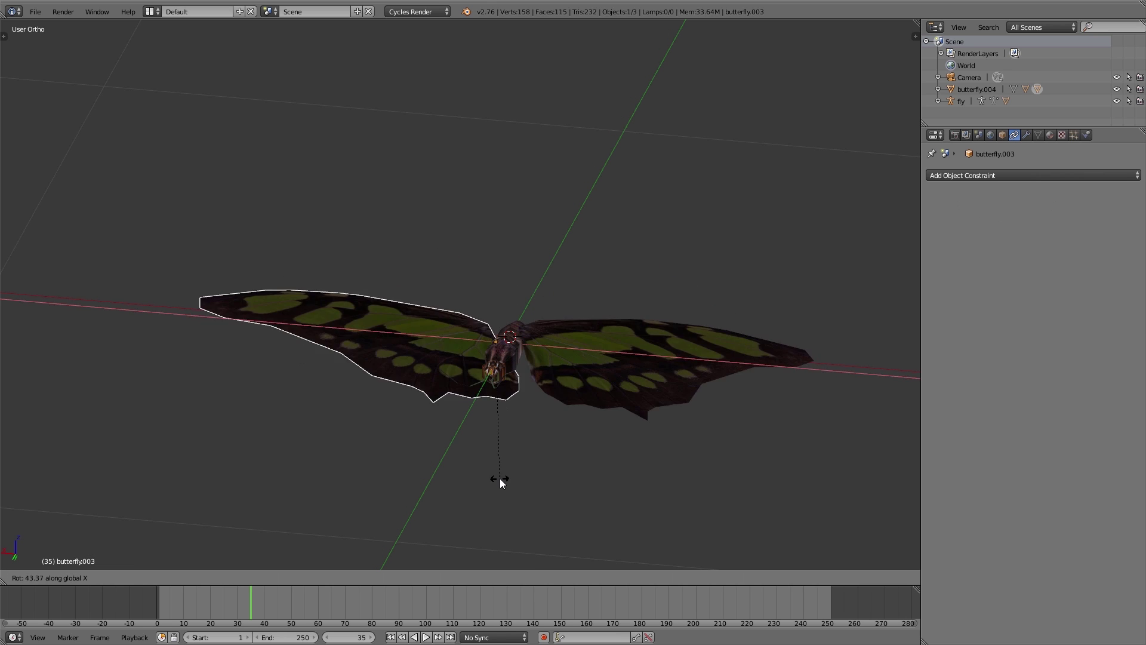
key(Escape)
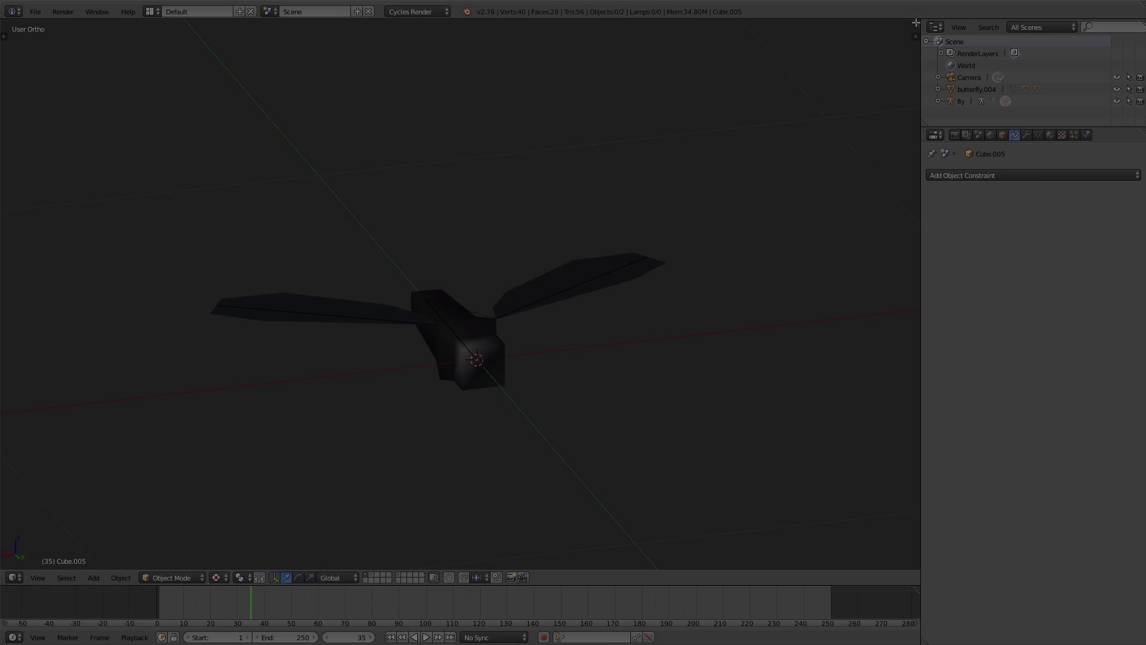
- Turn the new area above the 3D view into a Graph Editor
click(13, 246)
click(36, 299)
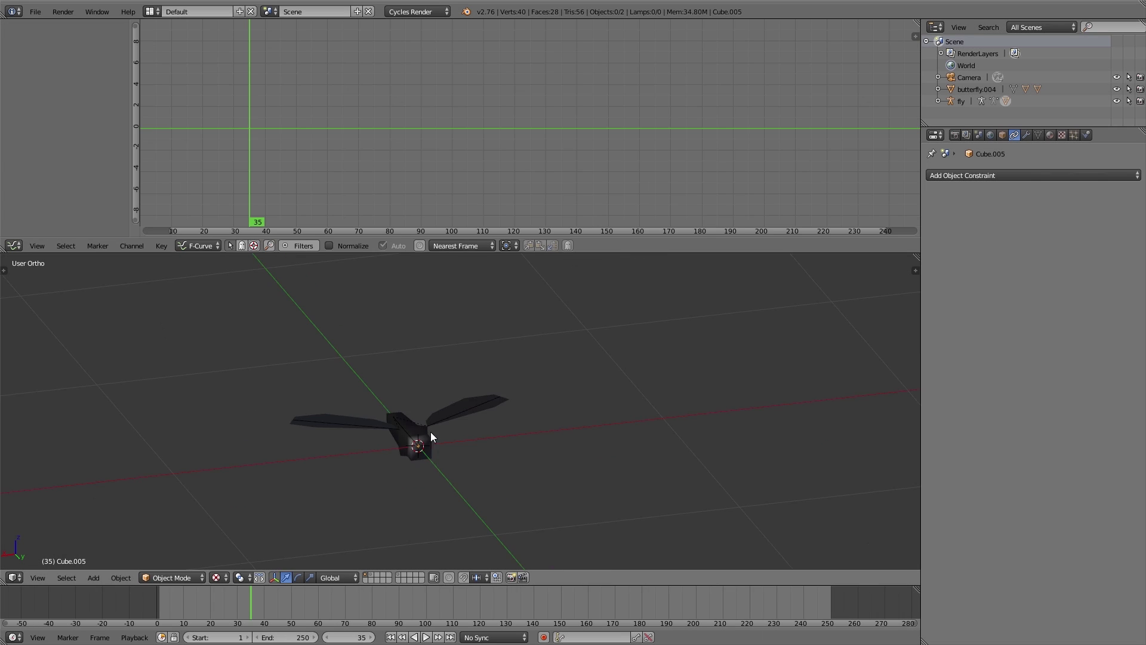
scroll(431, 437, up, 2)
- Put the fly armature in Pose Mode and select wing bone Bone.001 in front view
right_click(441, 416)
key(Tab)
right_click(445, 412)
right_click(449, 414)
key(KP_1)
shift+middle_drag(511, 414, 467, 440)
scroll(467, 441, up, 2)
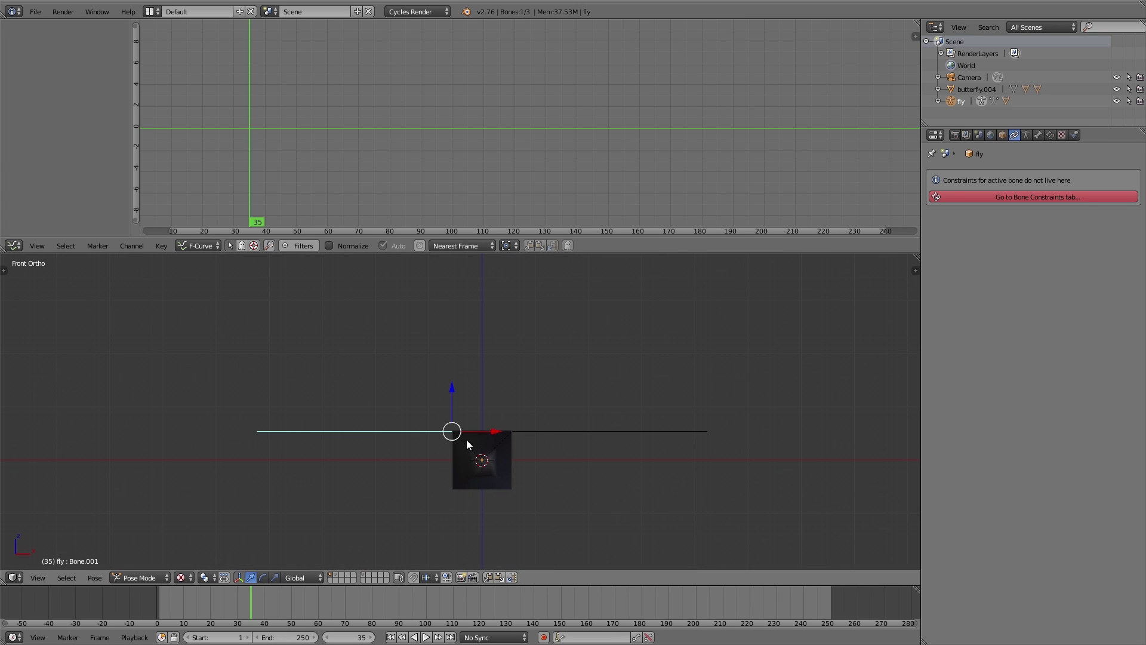
- At frame 1, rotate both wing bones straight up and insert a rotation keyframe for them
scroll(169, 608, up, 12)
click(158, 607)
key(r)
ctrl+click(480, 519)
right_click(615, 439)
key(r)
ctrl+click(537, 326)
shift+right_click(450, 326)
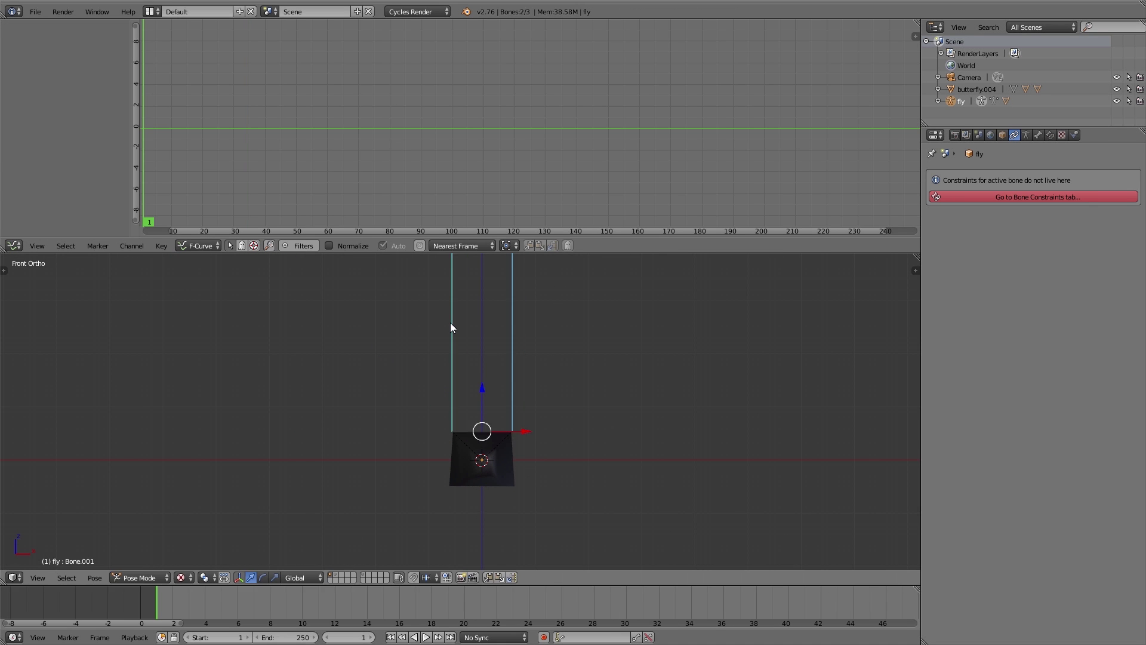
key(i)
click(497, 361)
- Insert the same raised-wing rotation keyframe for both wing bones at frame 5
scroll(168, 607, up, 8)
drag(173, 607, 244, 606)
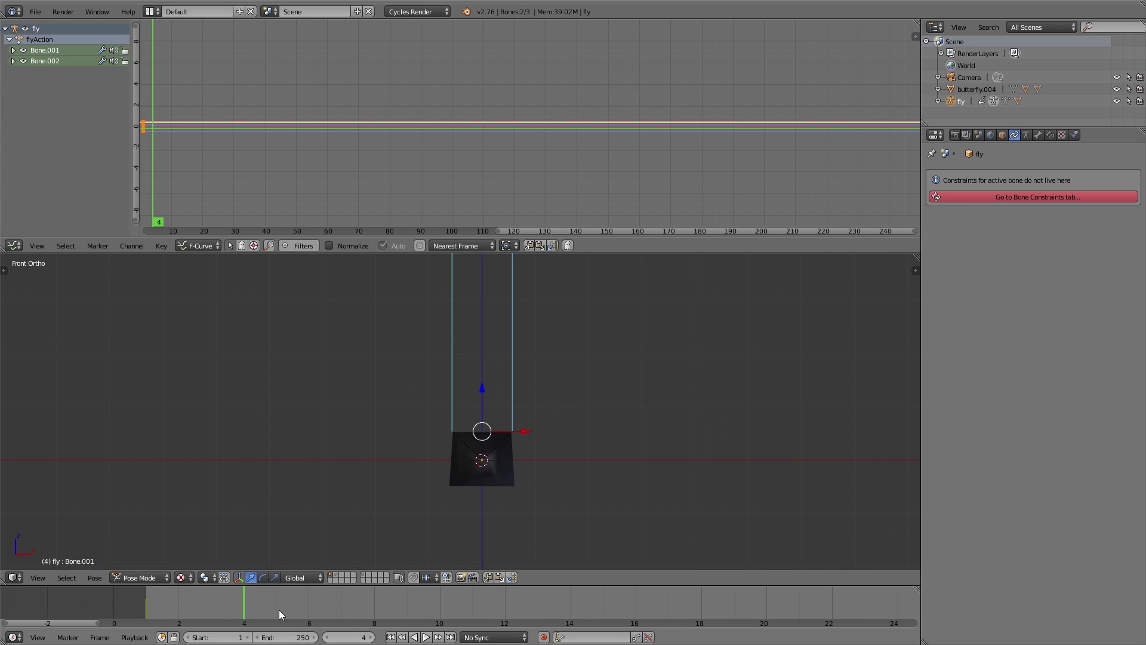
key(i)
click(568, 315)
- At frame 3, rotate both wing bones 160° to point downward and insert a rotation keyframe for them
click(211, 607)
right_click(456, 301)
key(r)
ctrl+click(446, 512)
right_click(517, 323)
key(r)
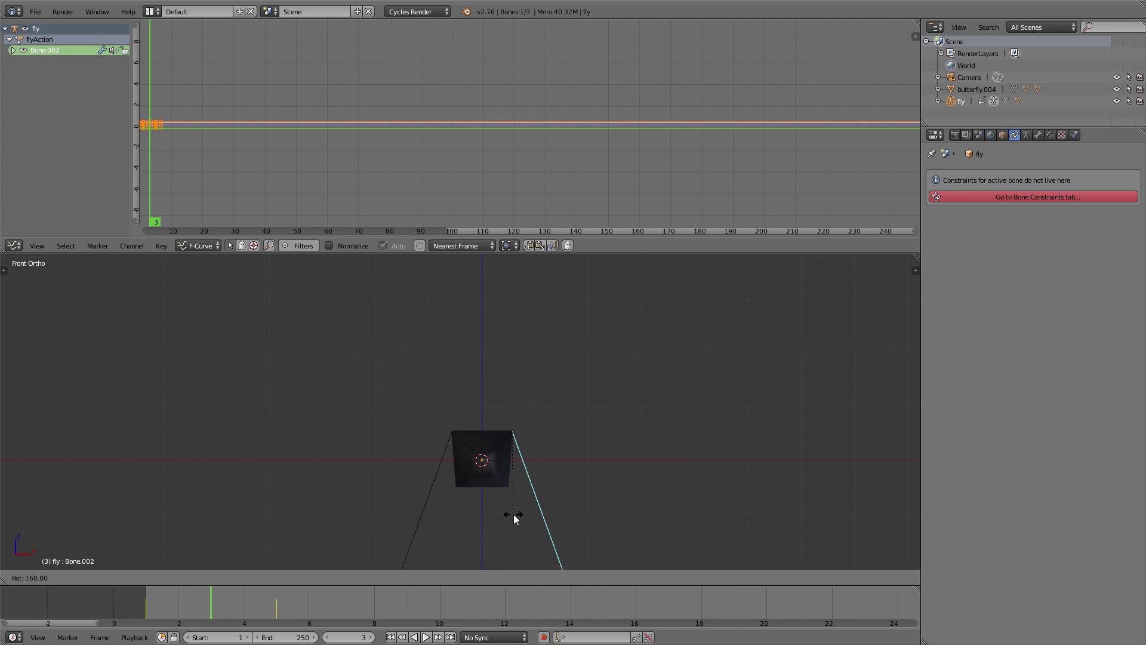
ctrl+click(513, 514)
shift+right_click(437, 478)
key(i)
click(621, 361)
- Scrub through the wing-flap keyframes, bring them into view in the Graph Editor, and return to frame 1
drag(148, 607, 407, 607)
scroll(169, 139, up, 16)
key(a)
middle_drag(169, 139, 390, 172)
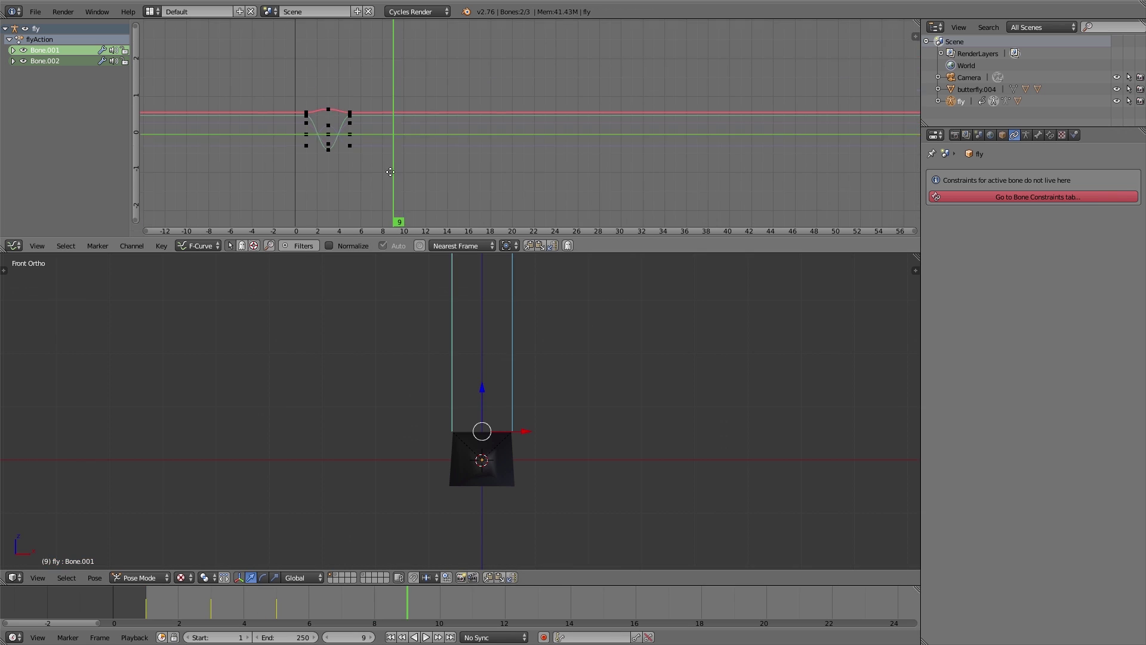
click(307, 167)
- Select all rotation curves of both wing bones and show the Graph Editor's curve properties
click(13, 61)
click(13, 50)
click(13, 50)
click(13, 61)
key(a)
key(n)
key(alt+a)
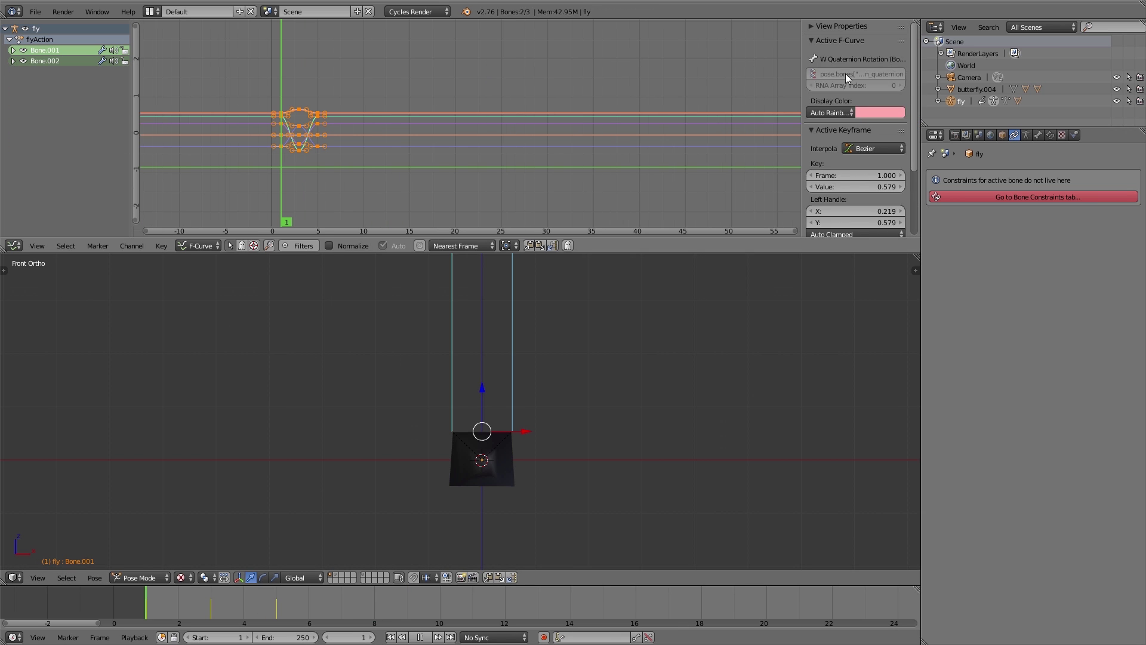
- Add a Cycles modifier to the W Quaternion Rotation curve of Bone.001
key(a)
key(a)
click(819, 85)
click(799, 121)
- Copy the Cycles modifier and paste it onto all rotation curves of Bone.001 and Bone.002
click(13, 61)
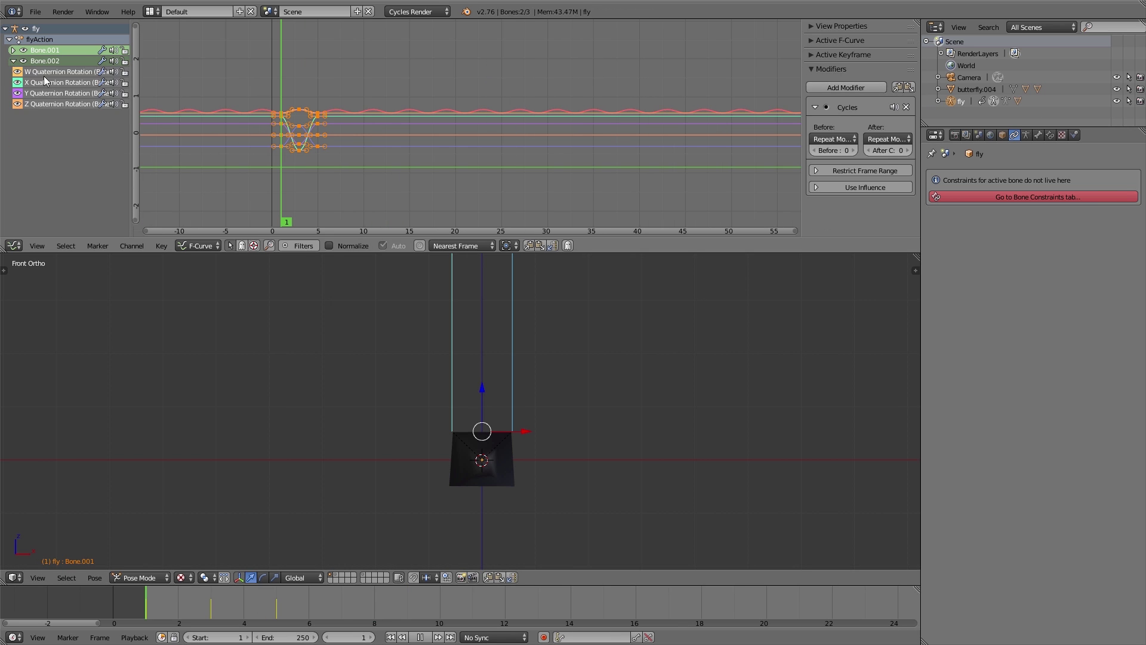
click(896, 88)
click(909, 88)
click(14, 51)
click(51, 61)
click(51, 72)
- Play the animation to check the looping wing flap from several angles
key(a)
key(alt+a)
scroll(499, 408, down, 1)
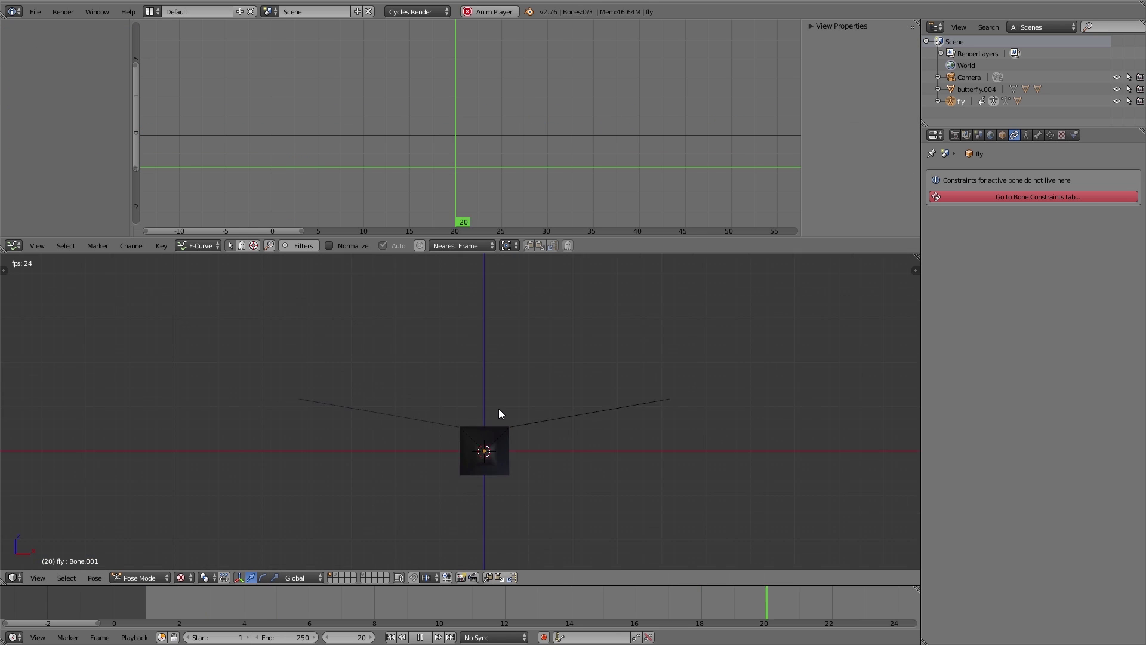
middle_drag(499, 413, 583, 447)
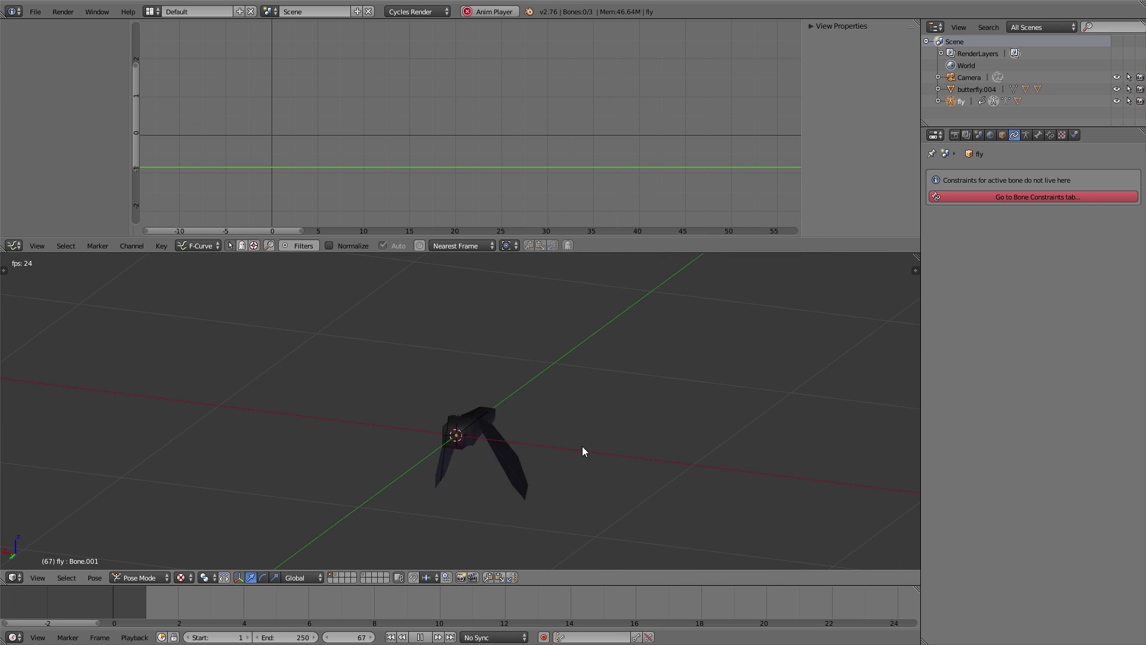
key(alt+a)
- Return to Object Mode and duplicate the fly with its armature, keeping the copy in place
key(KP_5)
key(a)
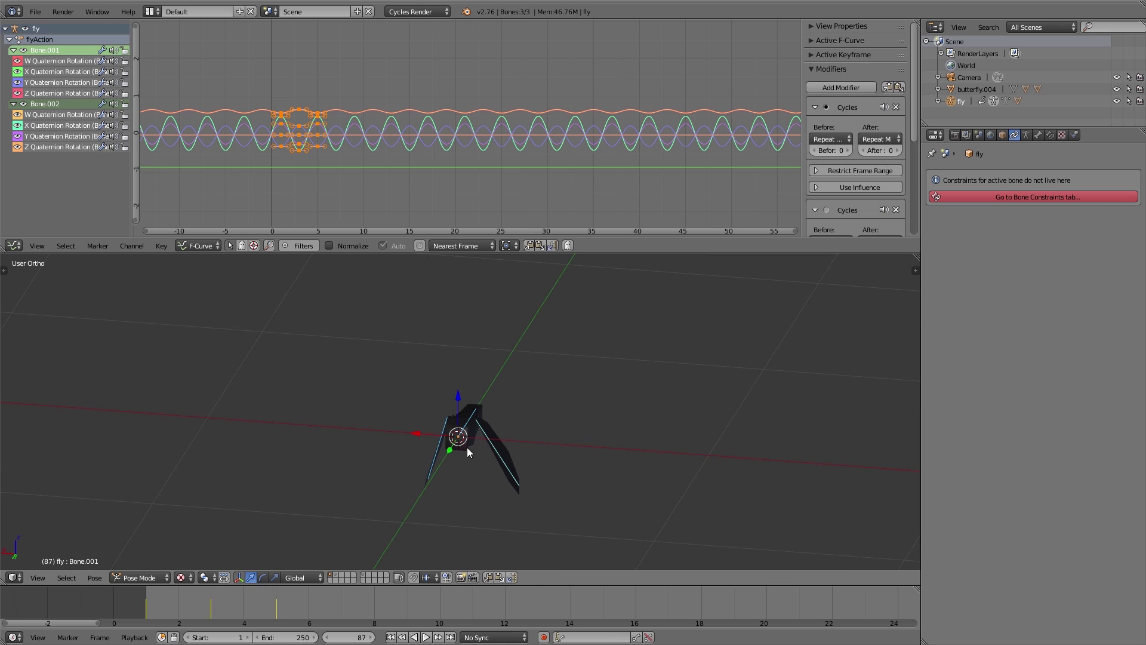
middle_drag(467, 446, 429, 472)
key(ctrl+Tab)
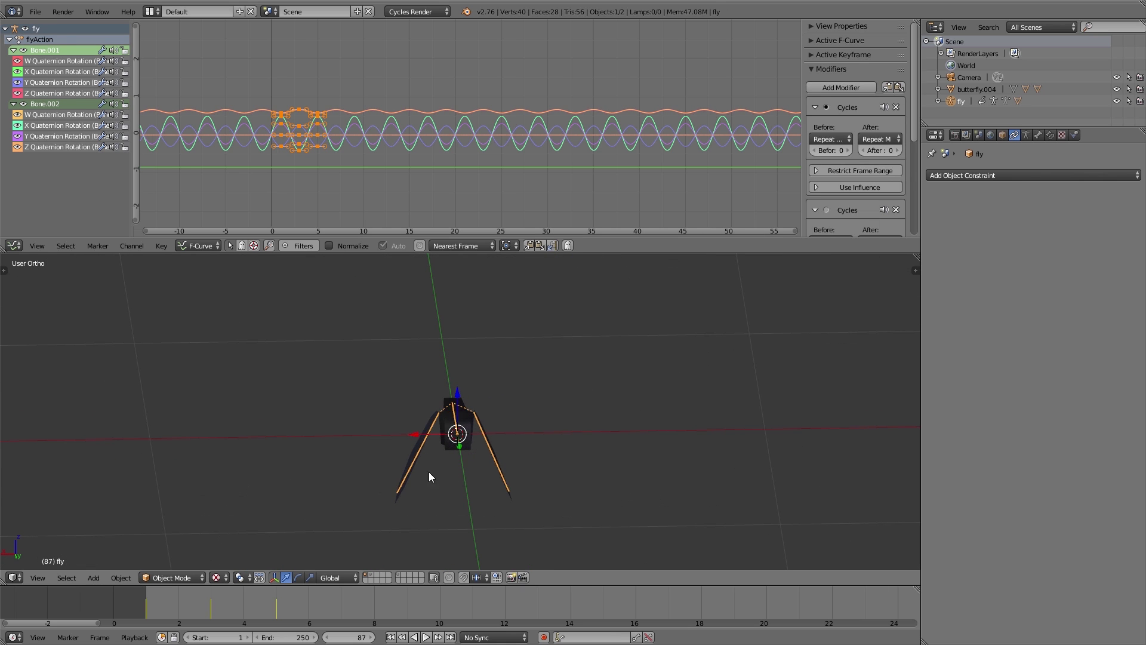
key(shift+d)
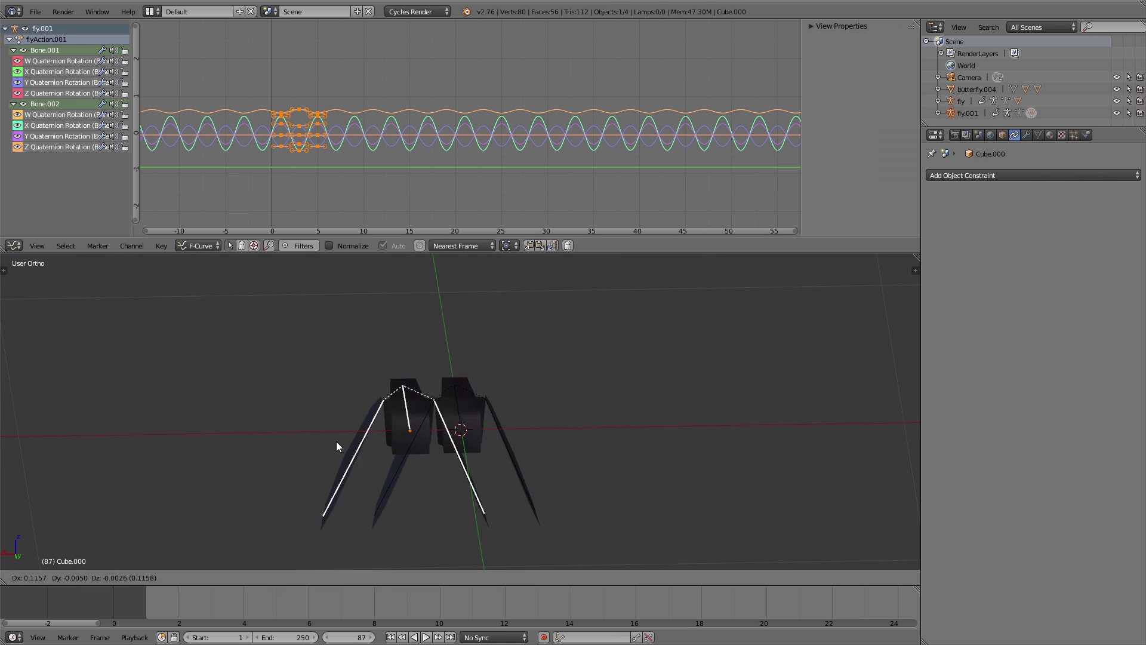
right_click(460, 417)
- In the original fly's Pose Mode, shift all of its wing keyframes 2 frames earlier
right_click(460, 414)
key(Tab)
click(464, 483)
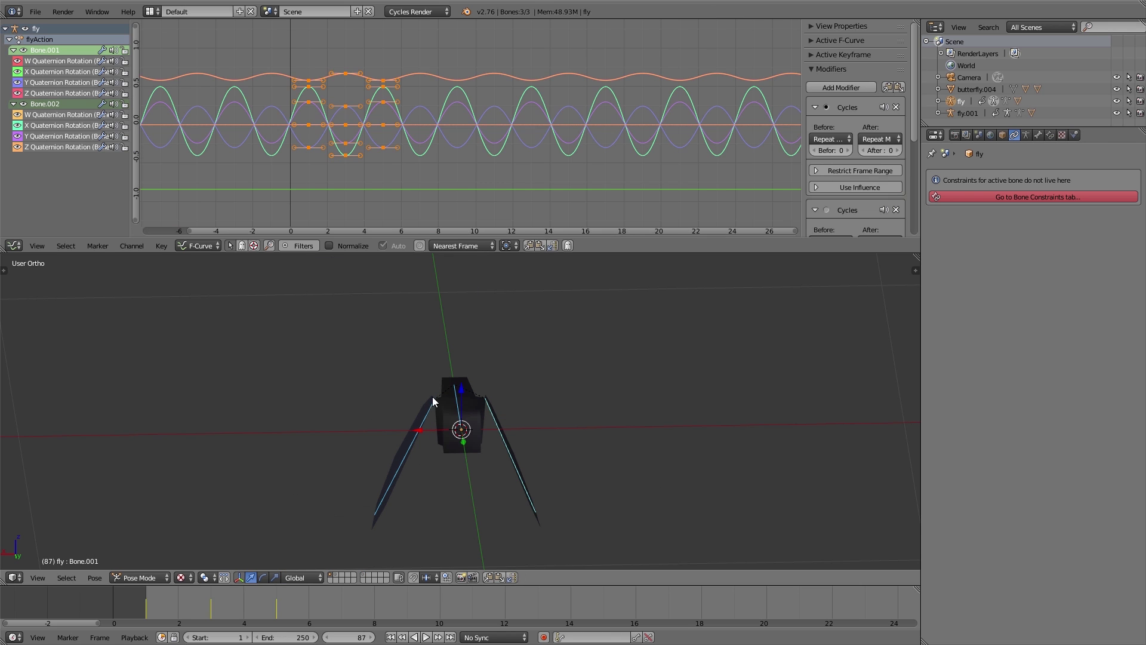
scroll(293, 141, up, 4)
key(a)
key(a)
scroll(306, 126, up, 2)
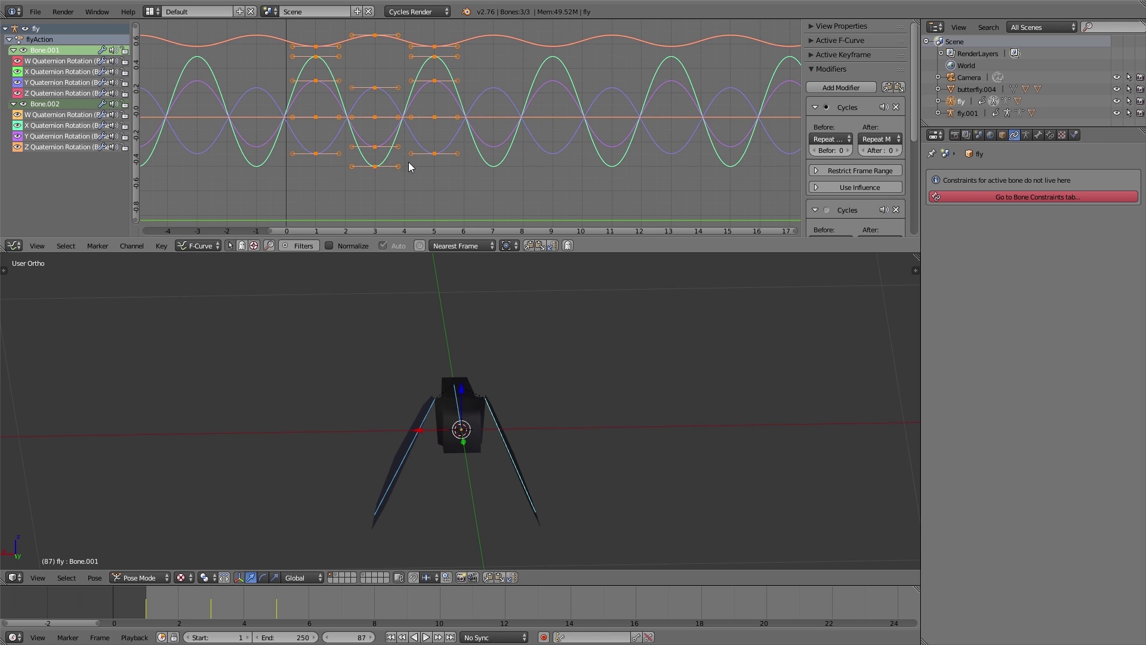
key(g)
click(342, 162)
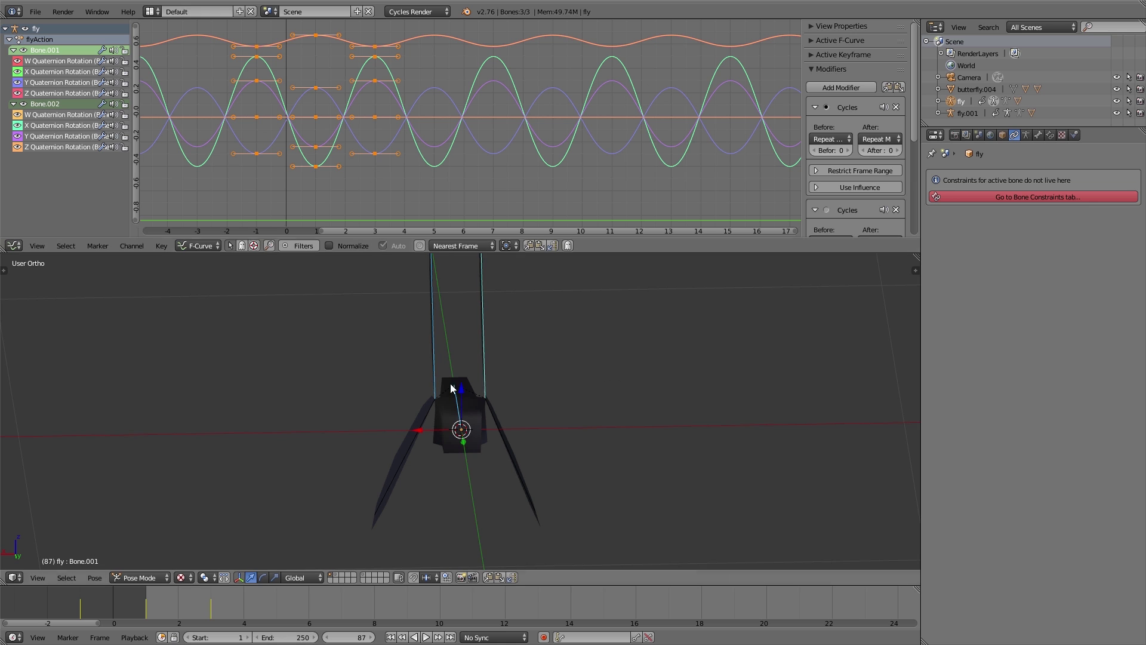
- Return to Object Mode and duplicate the retimed fly with its armature in place as a third fly
key(ctrl+Tab)
click(318, 394)
key(shift+d)
right_click(518, 368)
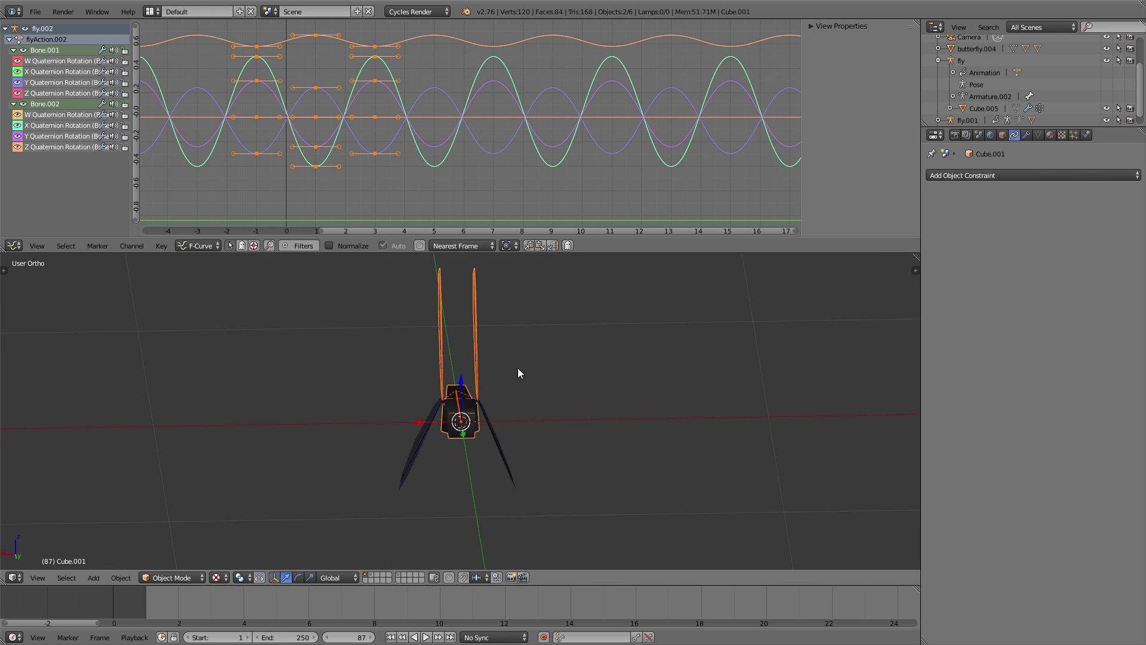
- Shift the third fly's wing keyframes 3 frames later along the time axis
key(g)
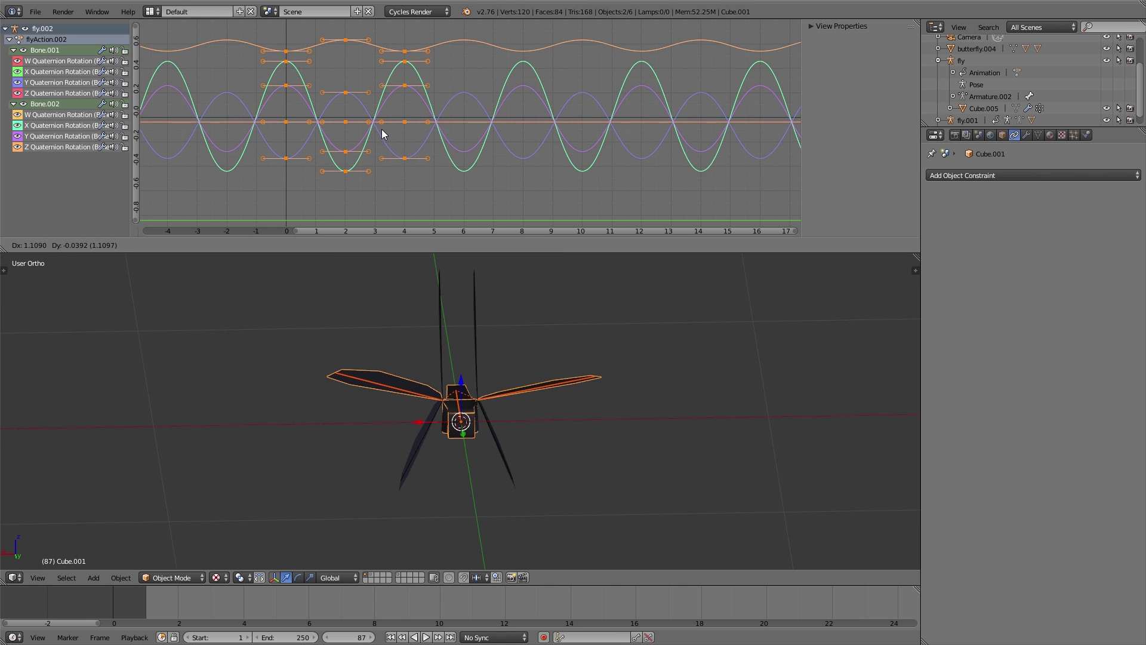
key(x)
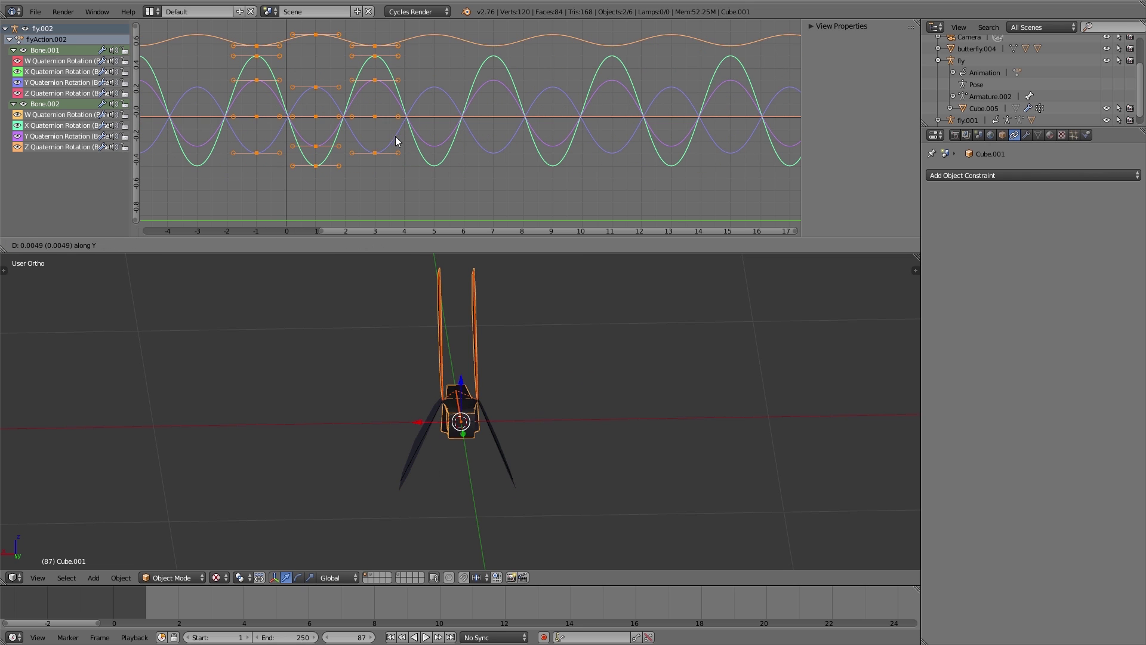
click(463, 140)
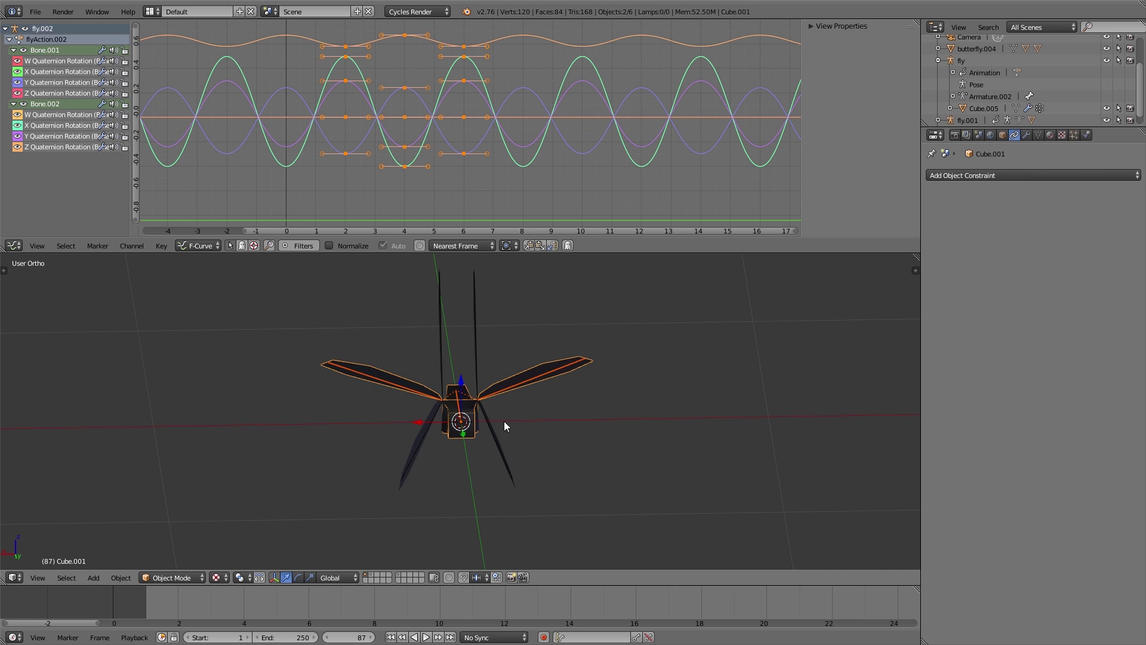
- Play the animation to check the offset wing flaps of the three overlapping flies
key(alt+a)
middle_drag(558, 404, 574, 371)
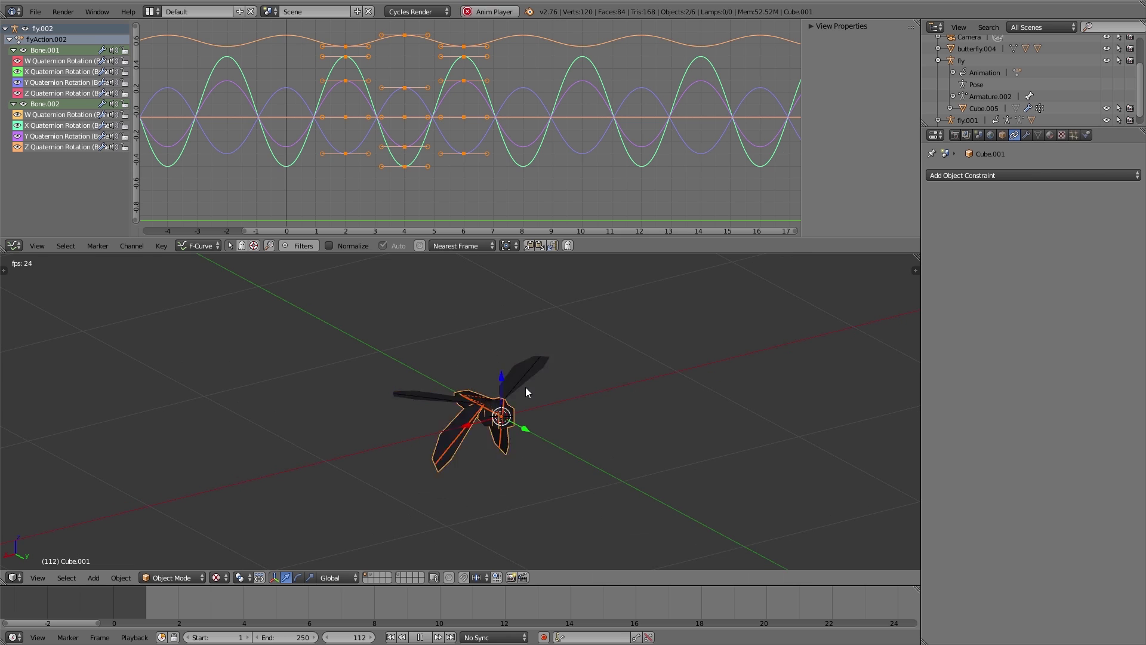
key(a)
middle_drag(522, 423, 497, 424)
key(alt+a)
scroll(503, 421, up, 2)
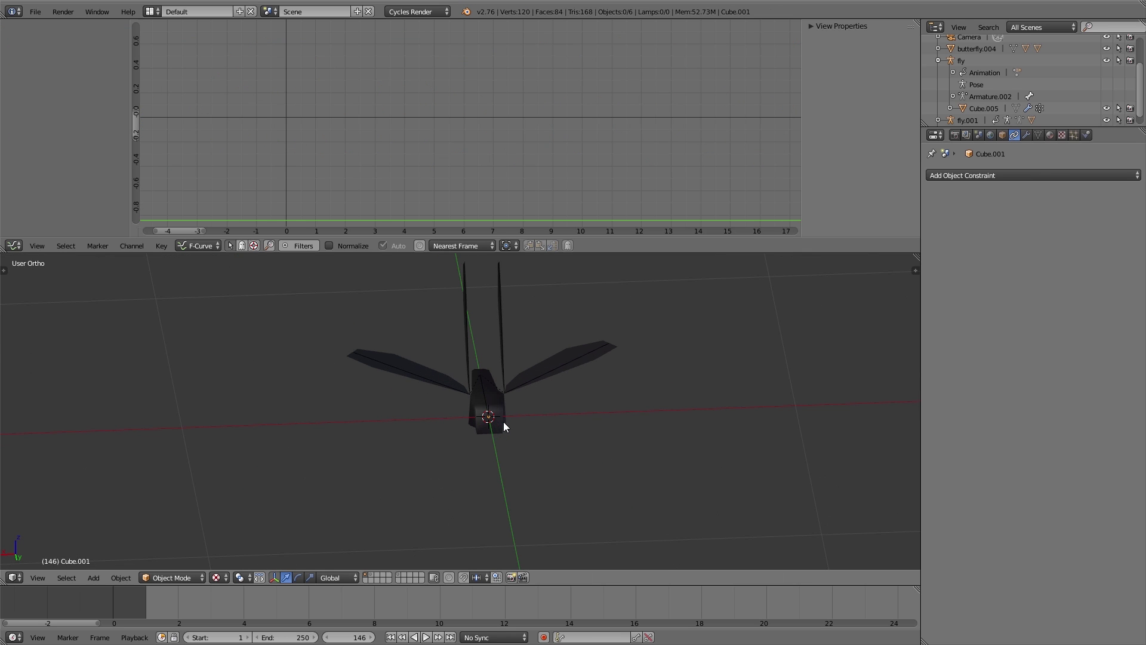
- Hide the armatures of all three flies, leaving only their meshes visible
click(939, 61)
click(1106, 96)
click(1106, 108)
click(1106, 120)
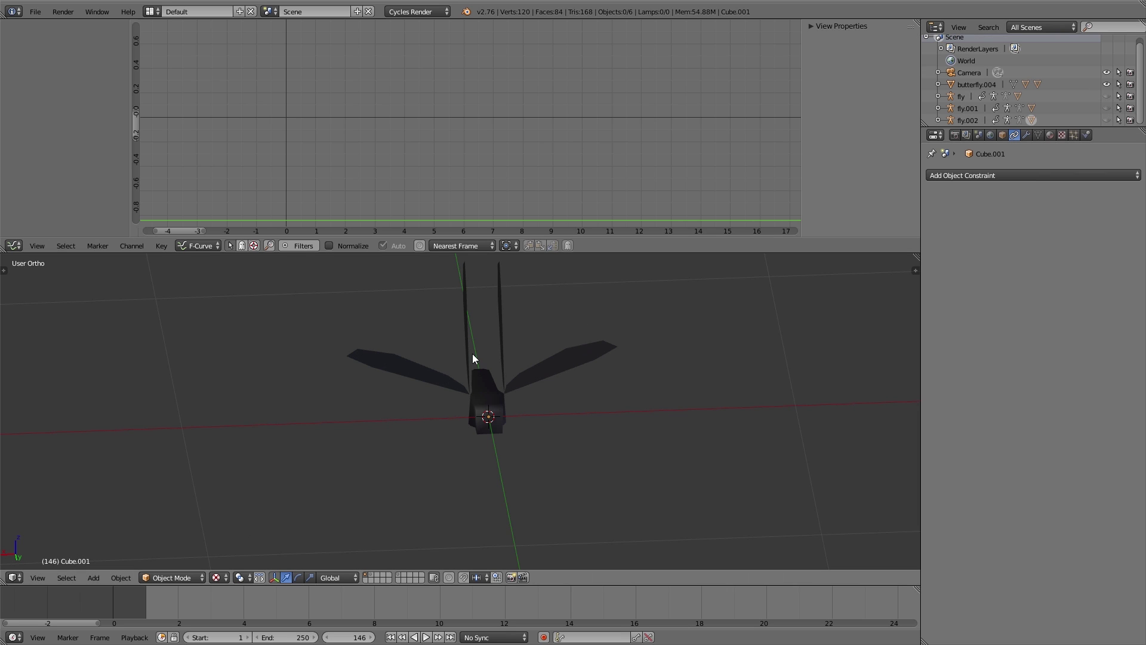
- Select the three fly meshes and put them in a new group named flies
key(a)
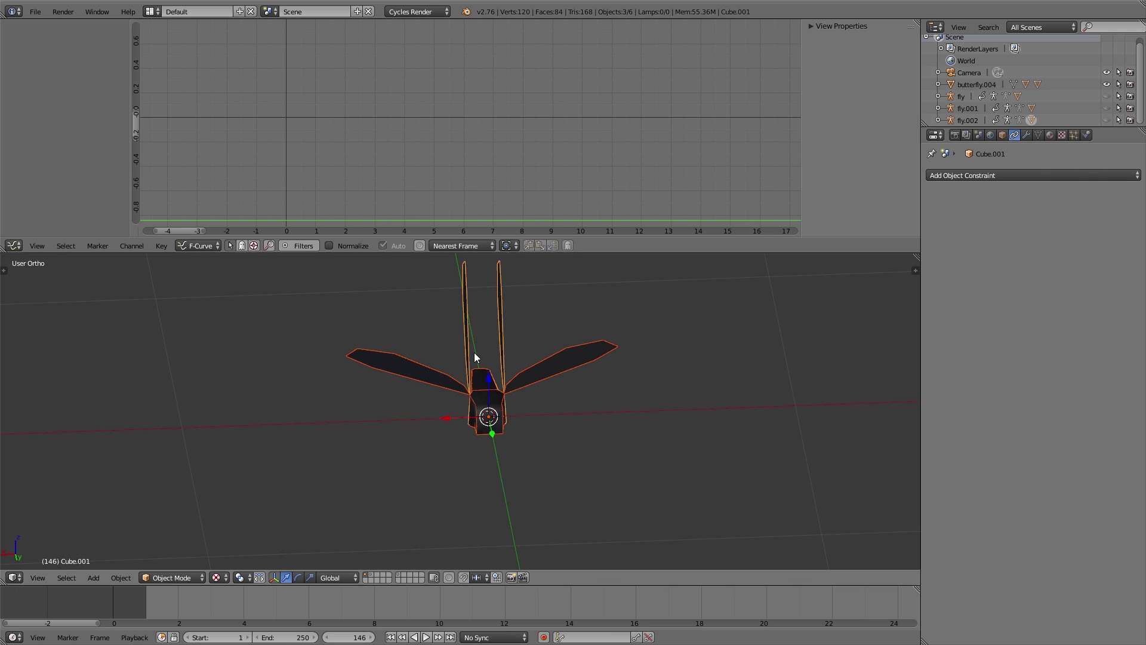
key(ctrl+g)
key(t)
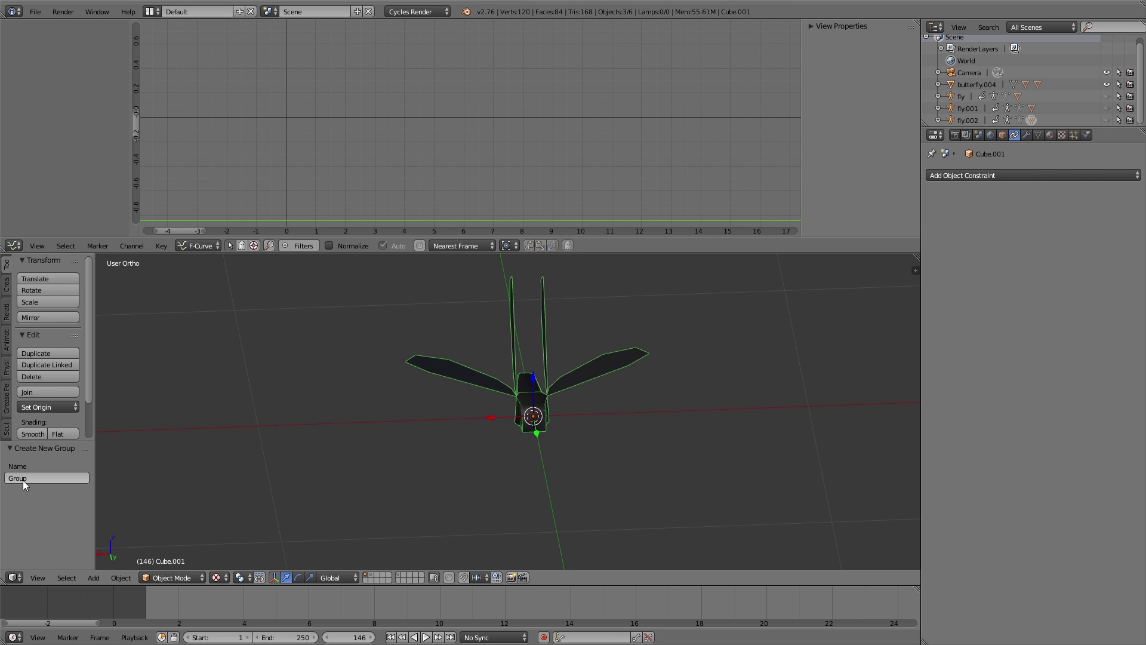
click(21, 478)
text(fly)
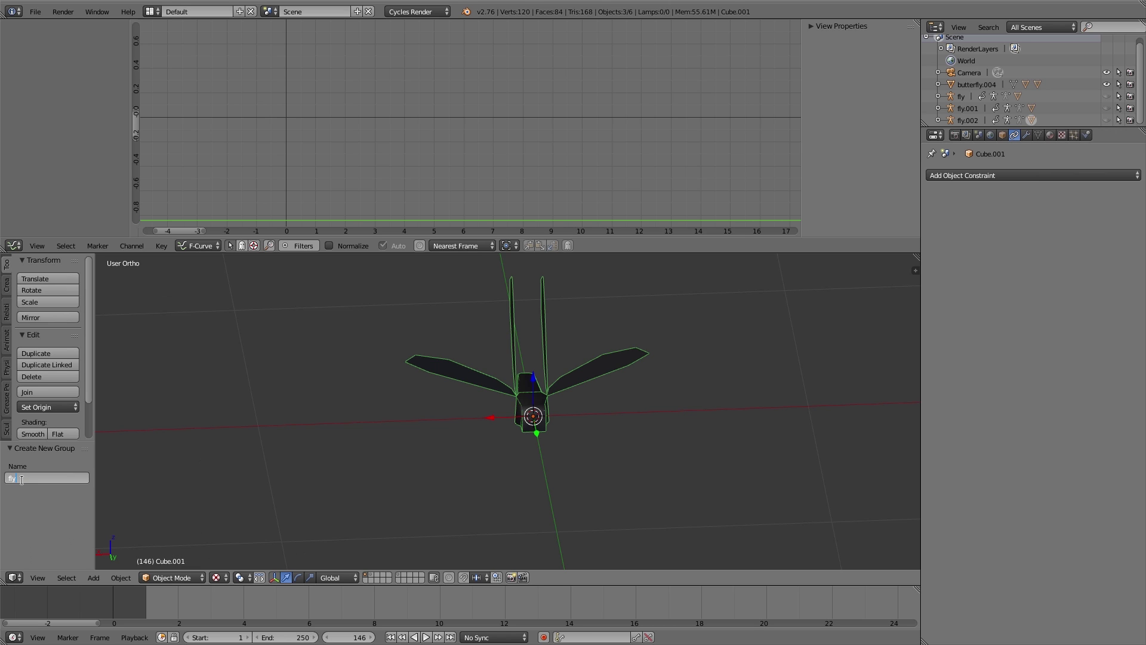
text(ies)
key(Return)
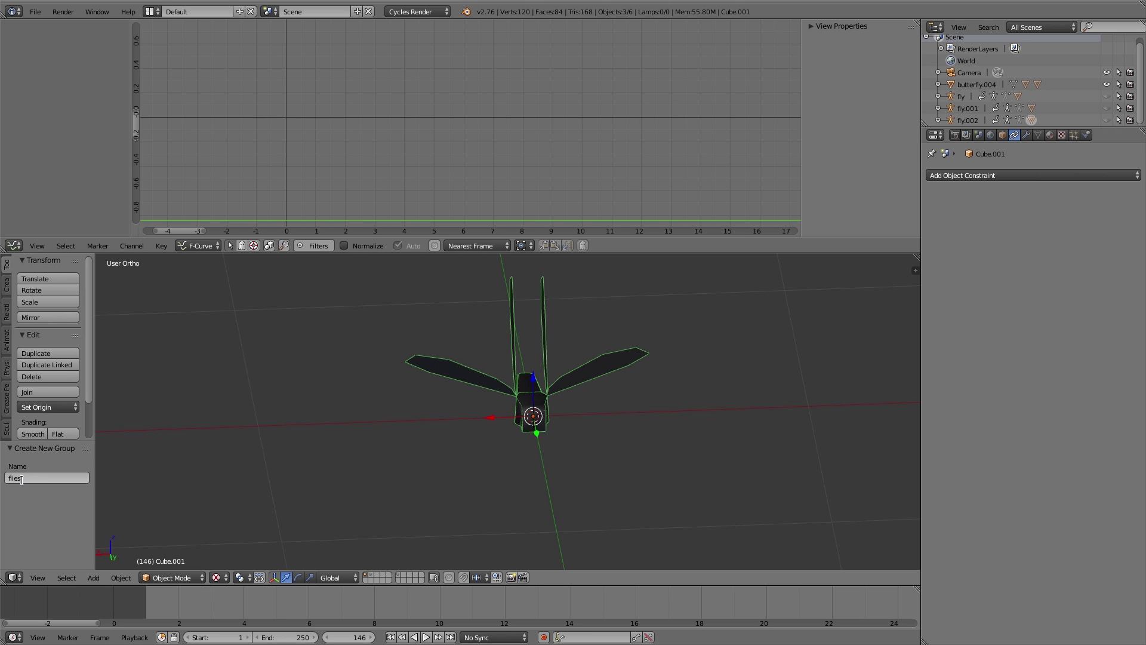
key(n)
key(n)
key(t)
- Deselect everything, switch to an empty layer and add a plane at the 3D cursor
scroll(429, 429, down, 4)
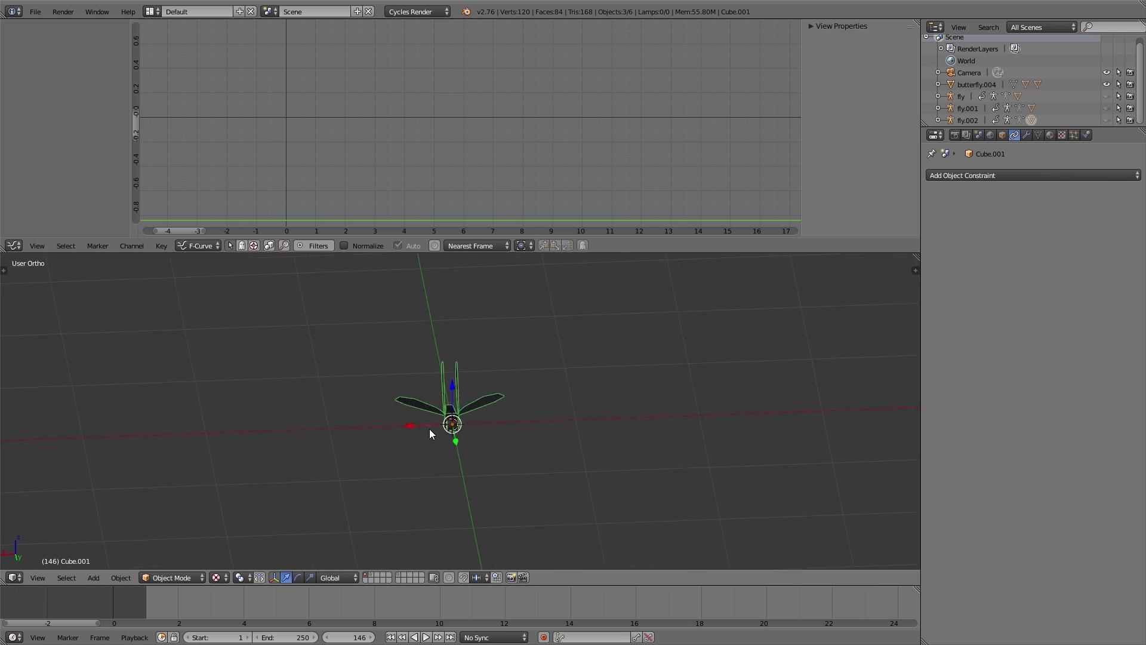
scroll(429, 429, down, 1)
key(a)
click(370, 575)
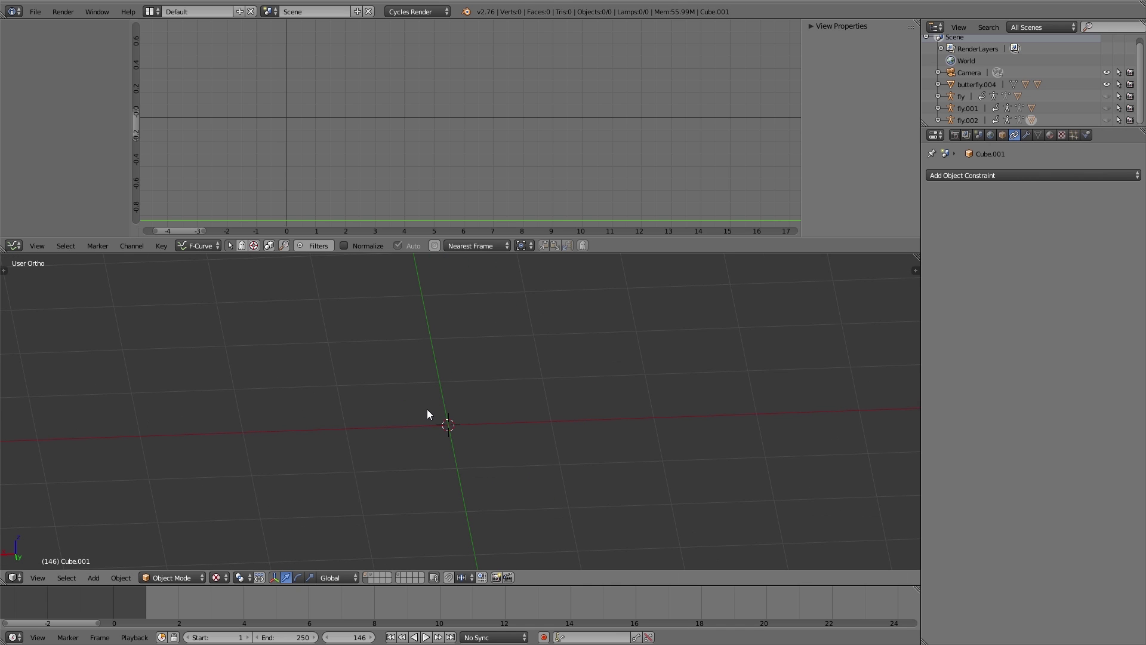
key(shift+a)
mouse_move(430, 408)
click(478, 410)
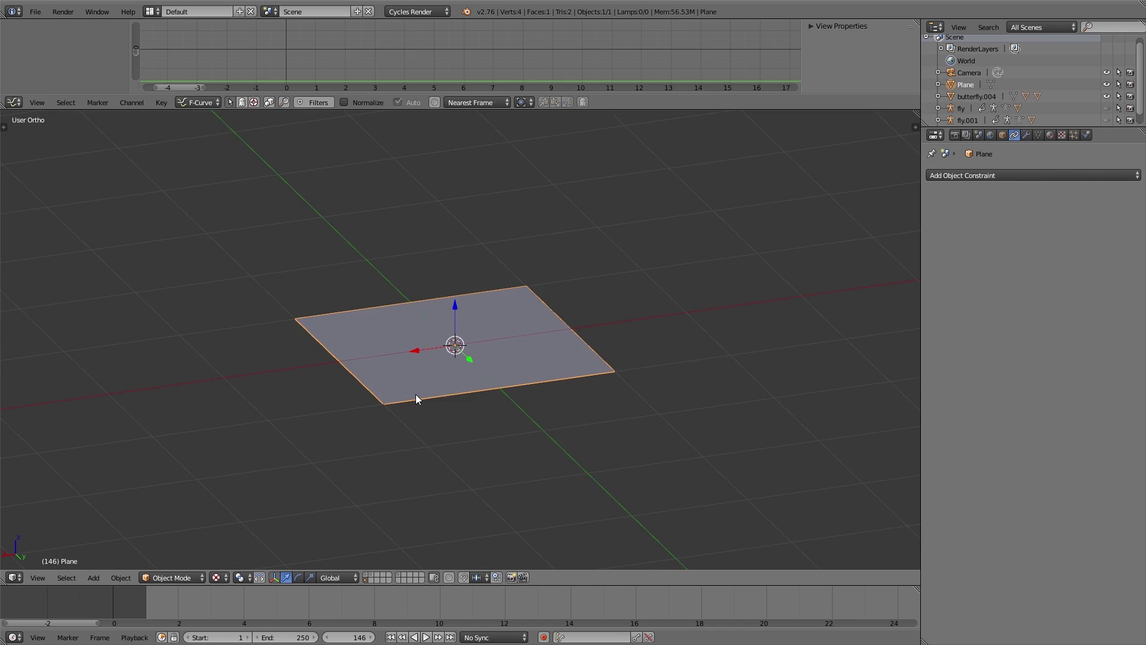
- Add a particle system to the plane, name its settings flies and set the particle number to 200
click(1074, 135)
click(1027, 214)
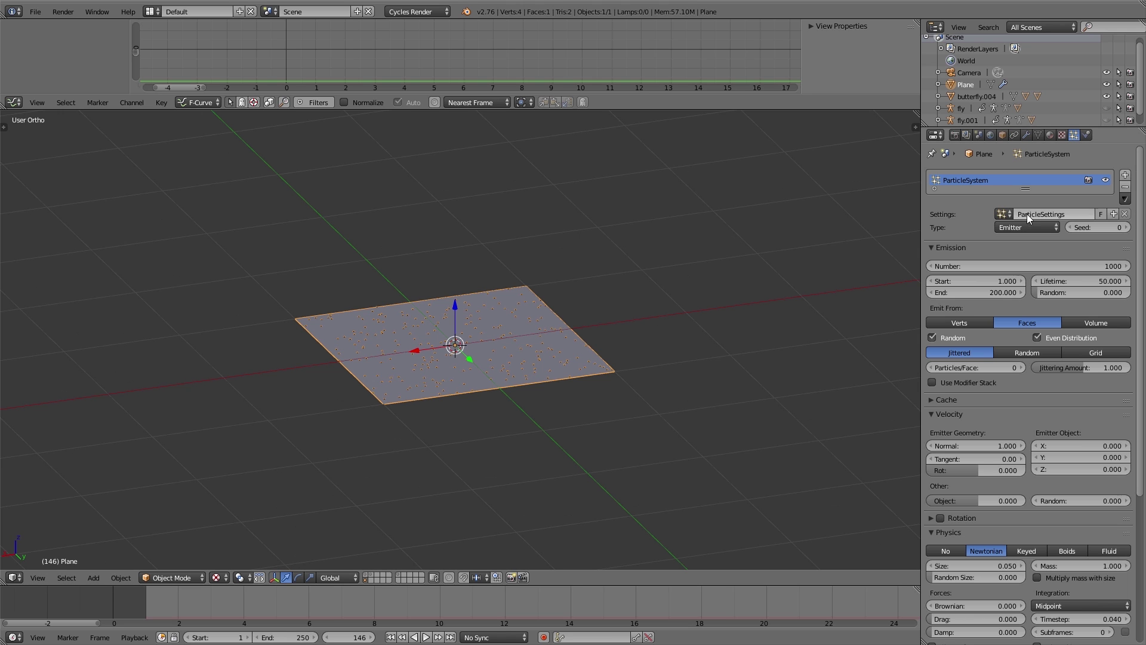
click(1026, 213)
text(flies)
key(Return)
click(1028, 266)
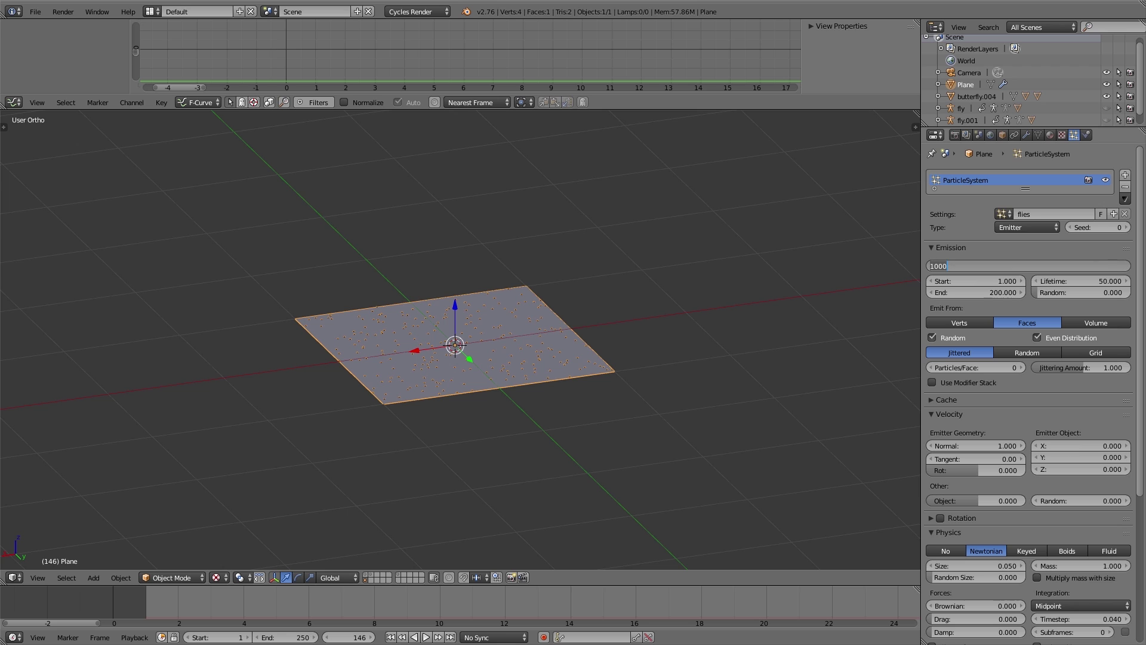
text(200)
key(Return)
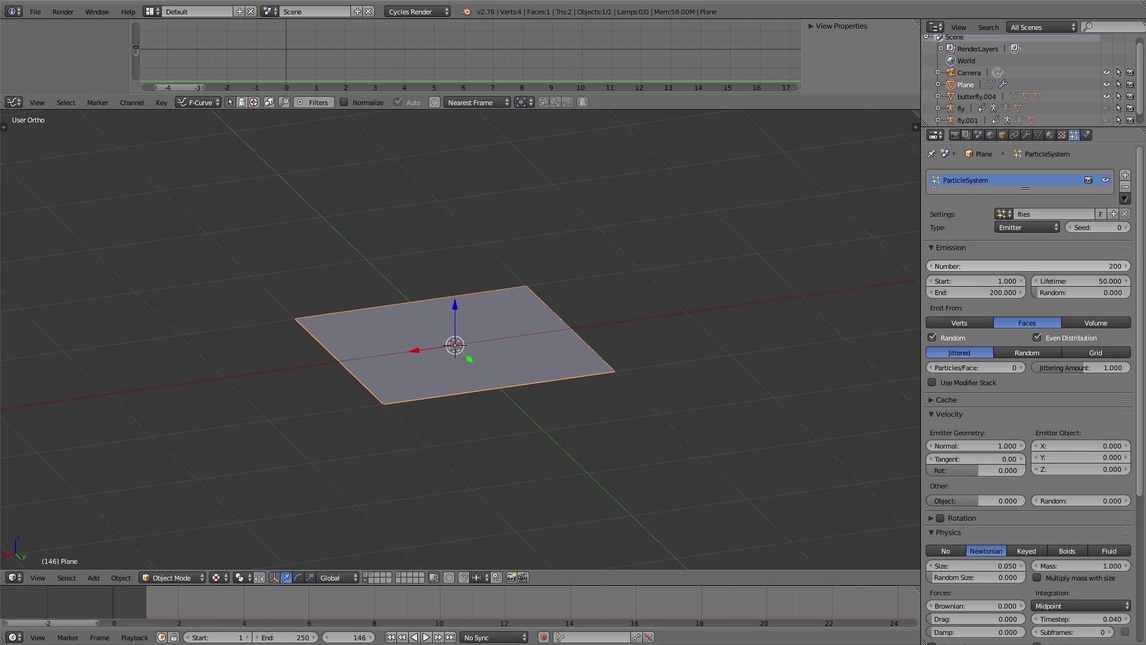
- Play the animation and set the particle emission to start at frame -100 and end at frame -1
key(alt+a)
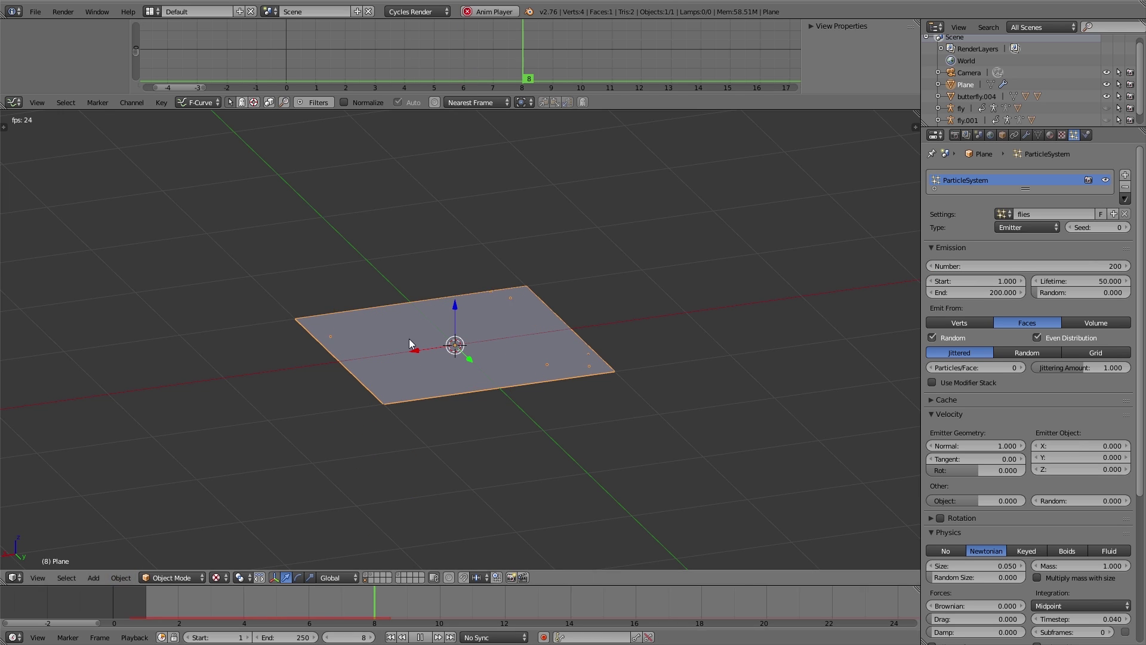
scroll(430, 352, down, 7)
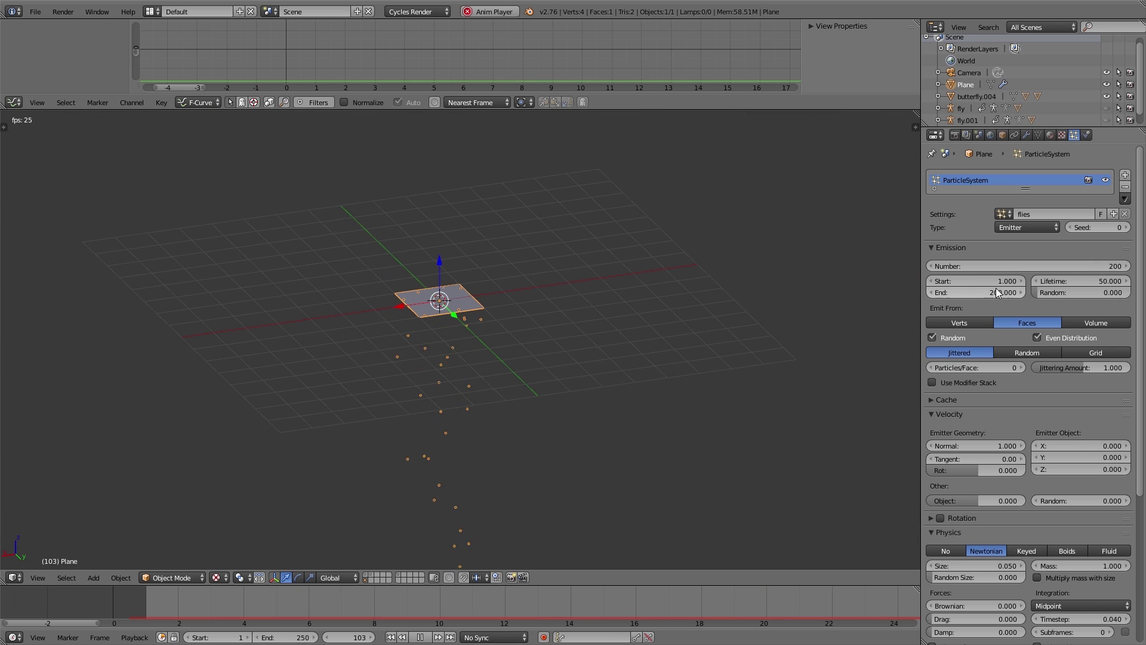
click(976, 281)
text(-100)
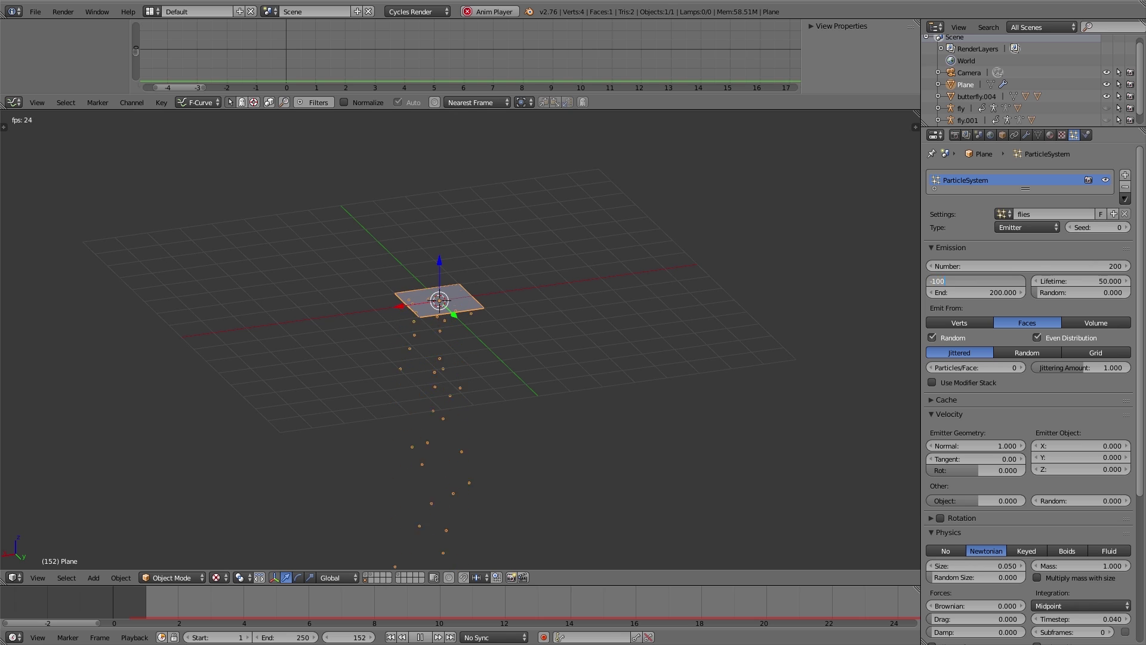
key(Return)
click(985, 292)
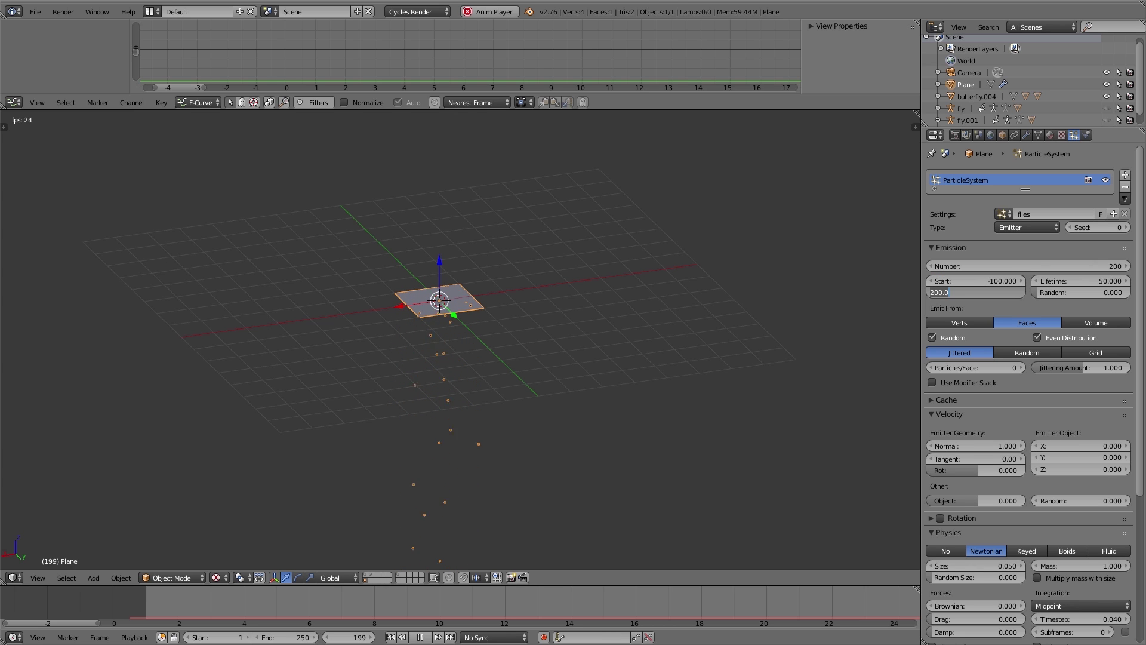
key(BackSpace)
text(-1)
key(Return)
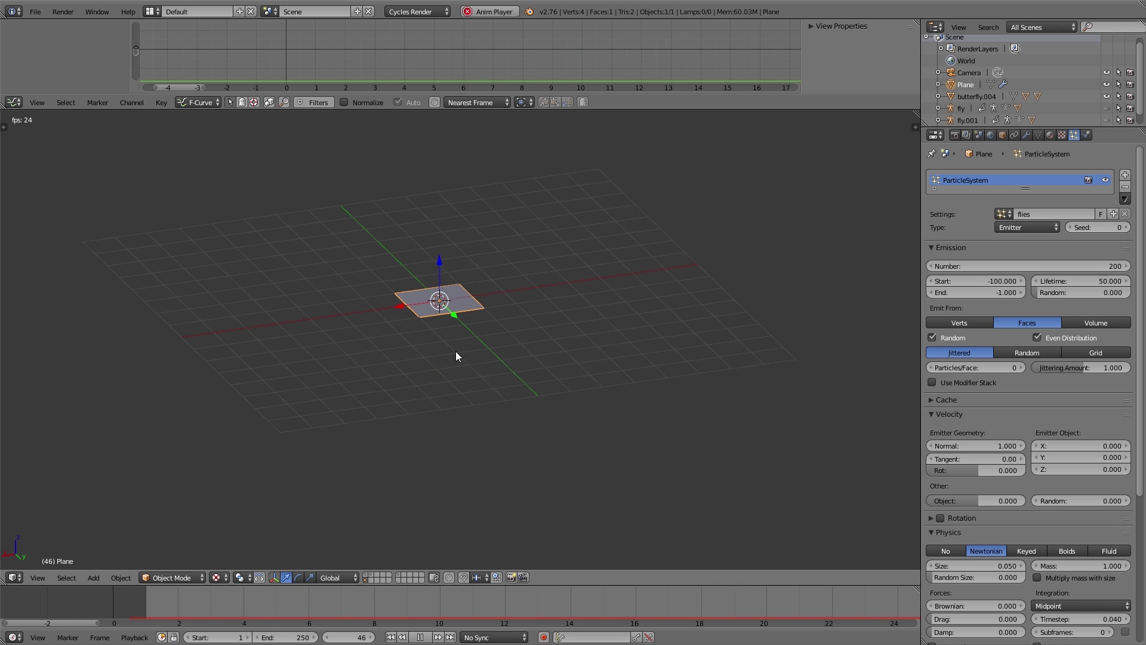
- Set the particle lifetime to 1000 frames
middle_drag(455, 350, 455, 380)
click(137, 601)
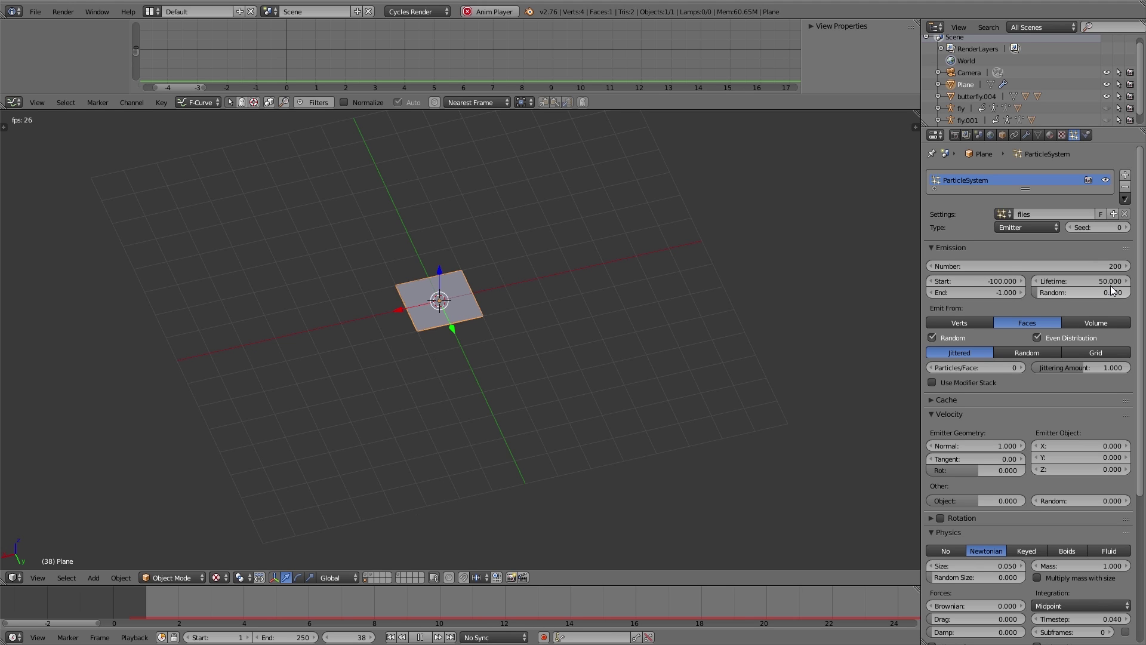
click(1085, 281)
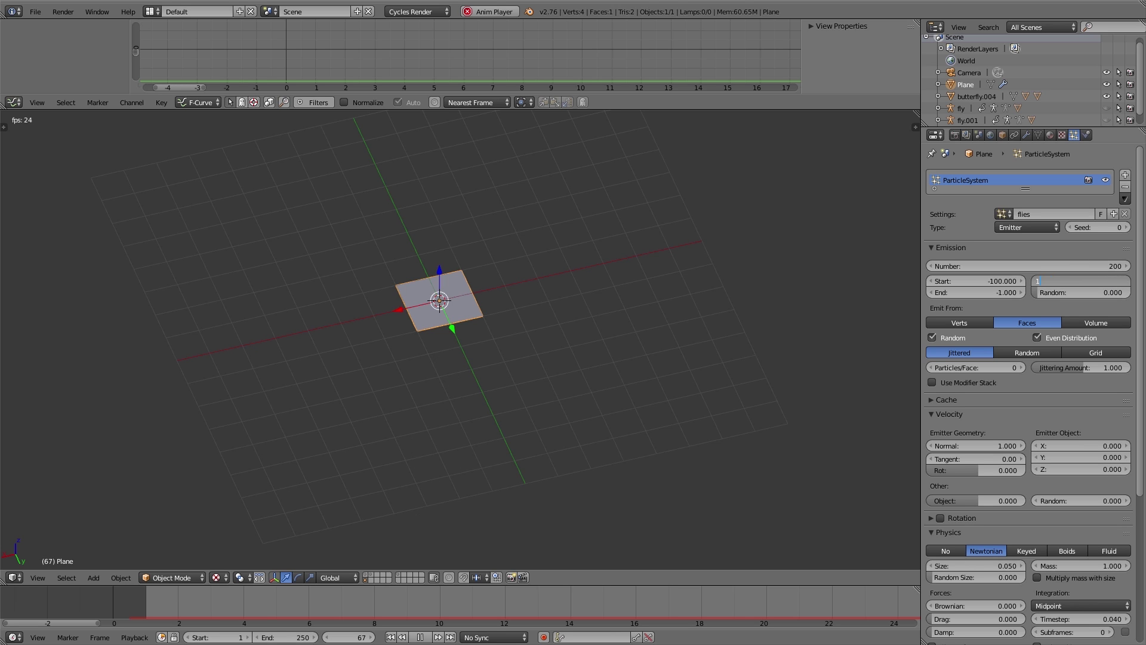
key(Return)
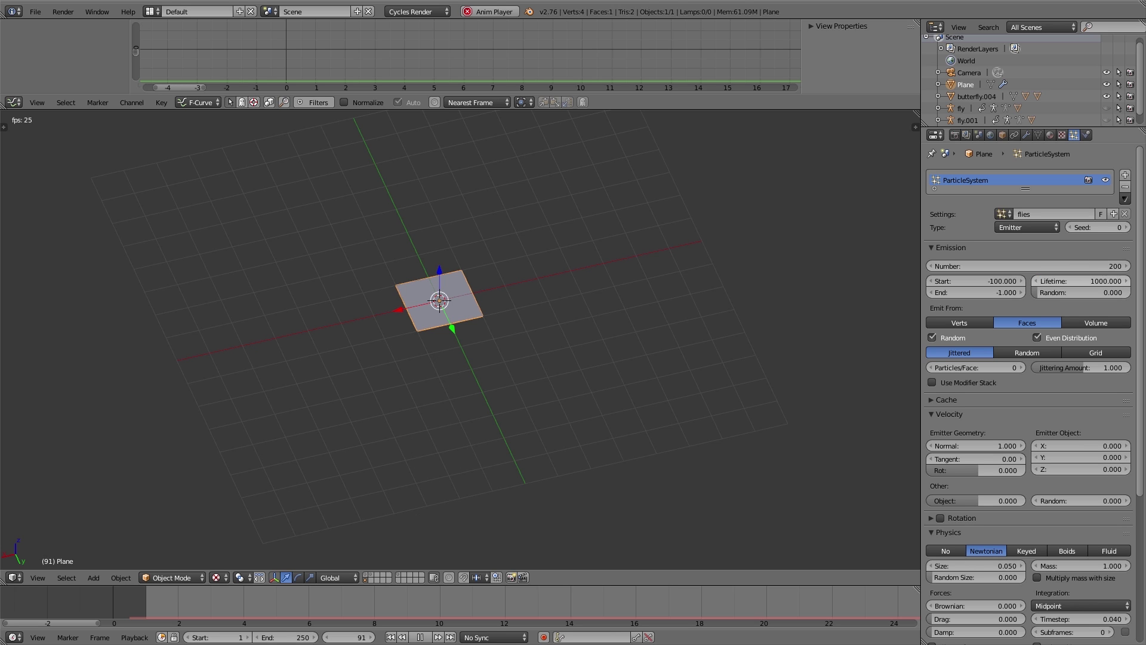
- Switch the particle physics to Boids and restart playback to watch the particles swarm around the plane
click(982, 241)
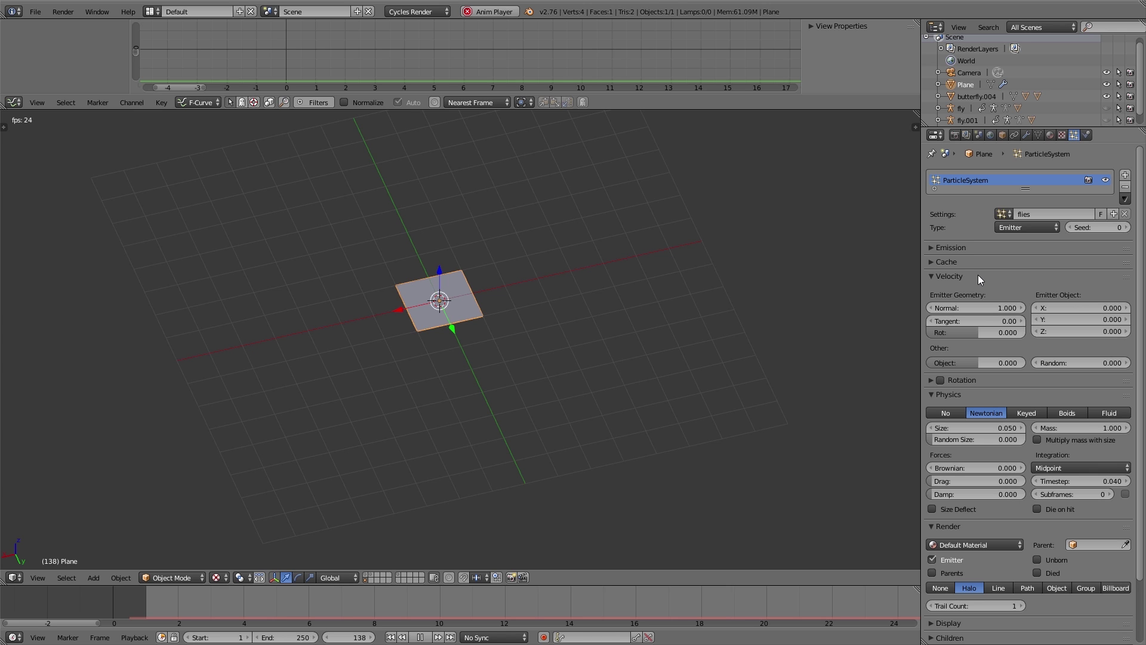
click(979, 278)
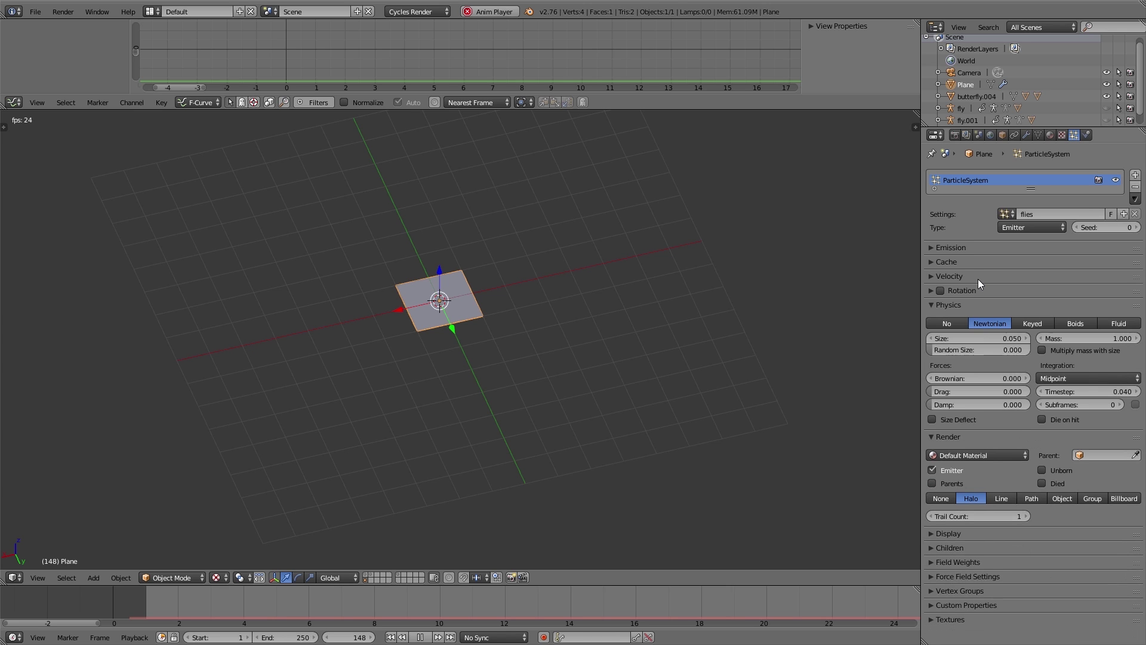
click(1073, 323)
key(shift+Left)
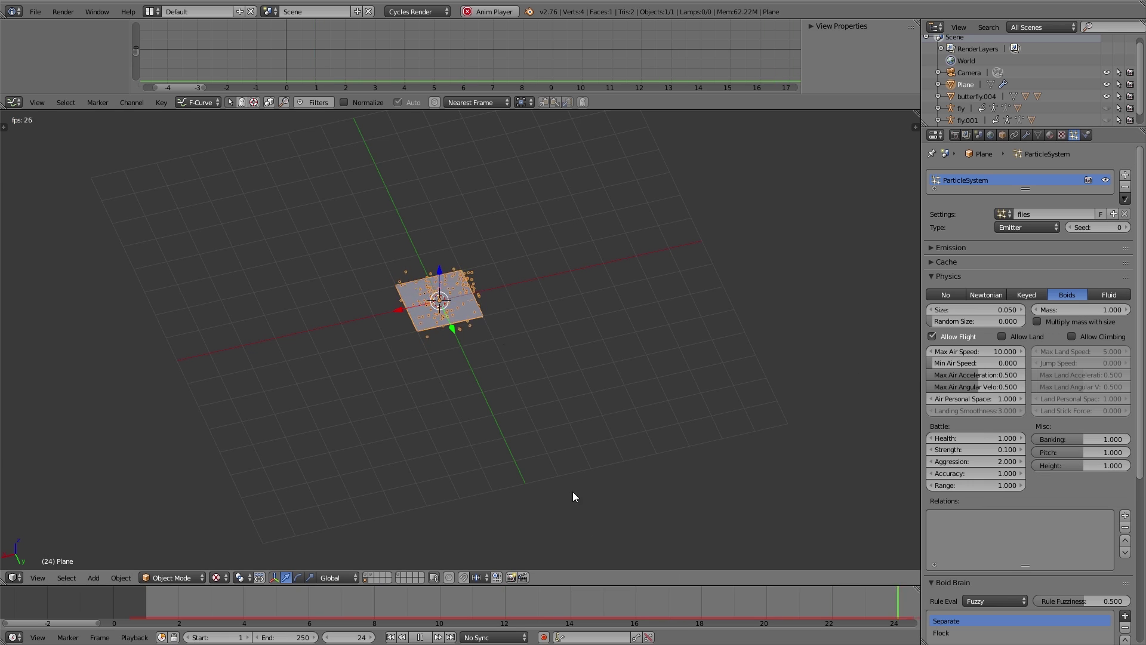
middle_drag(462, 239, 456, 206)
scroll(434, 269, up, 5)
scroll(446, 347, up, 3)
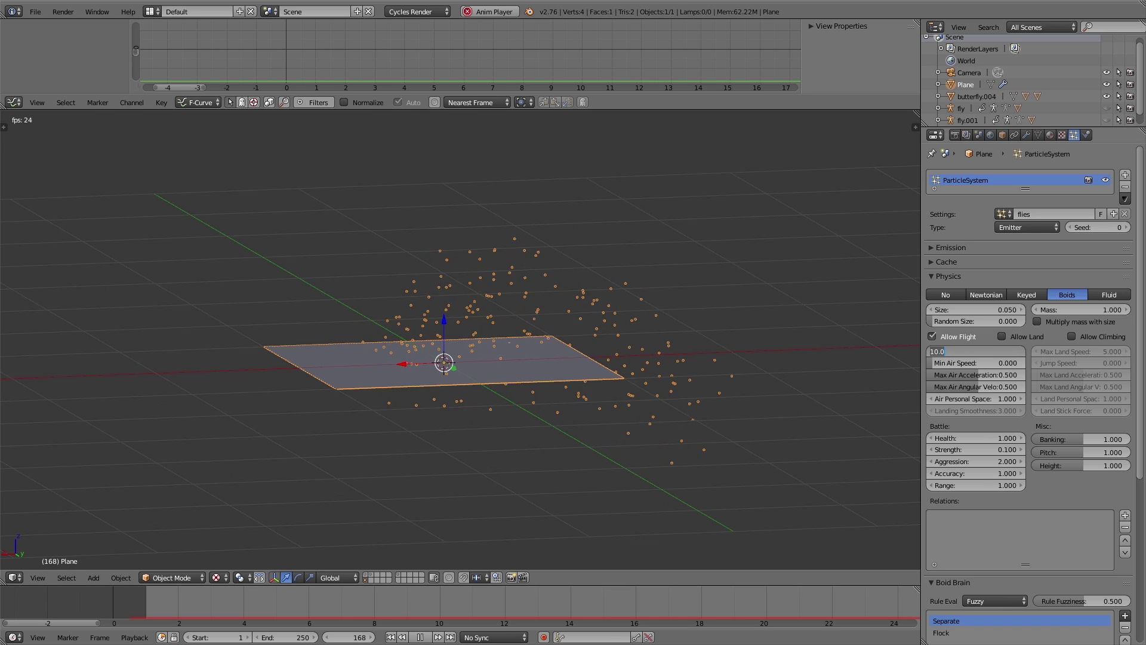
- Set the boids' maximum air speed to 100
text(0)
key(Return)
scroll(573, 293, down, 3)
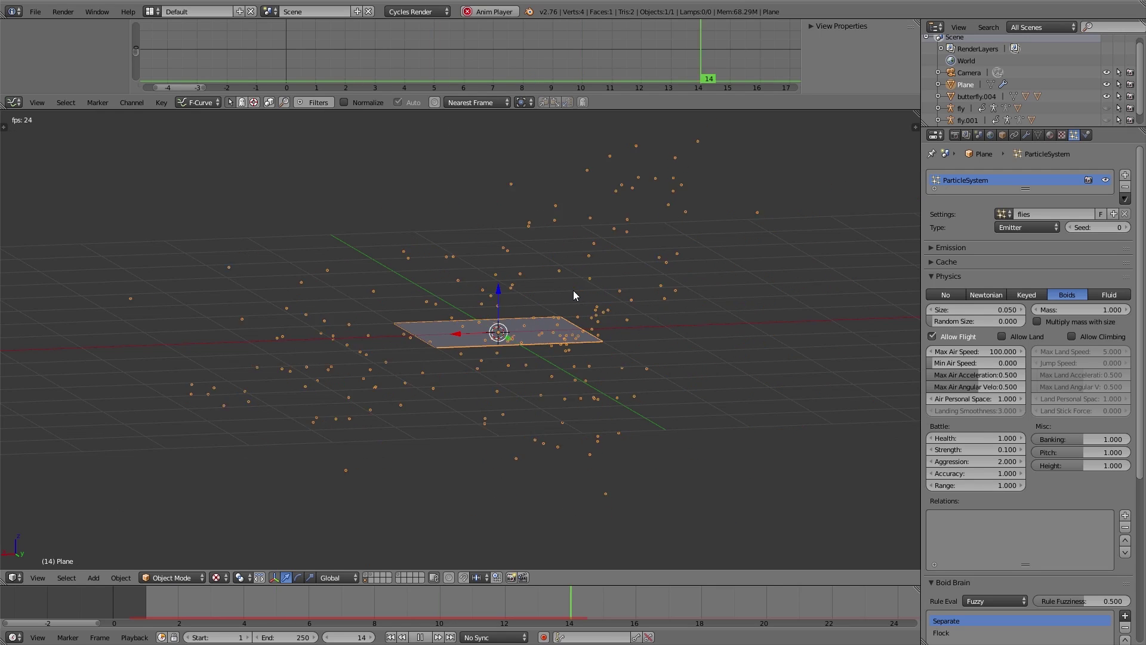
- Render the particles as a group, using flies as the dupli group, and inspect the instances around the plane
click(959, 281)
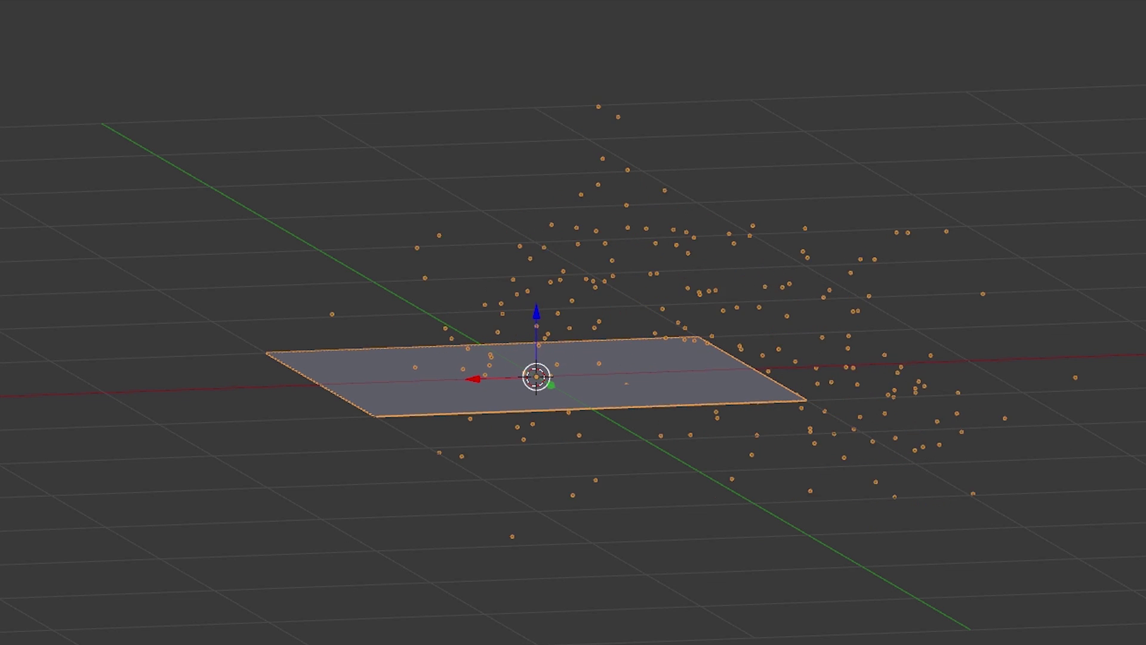
scroll(729, 266, down, 3)
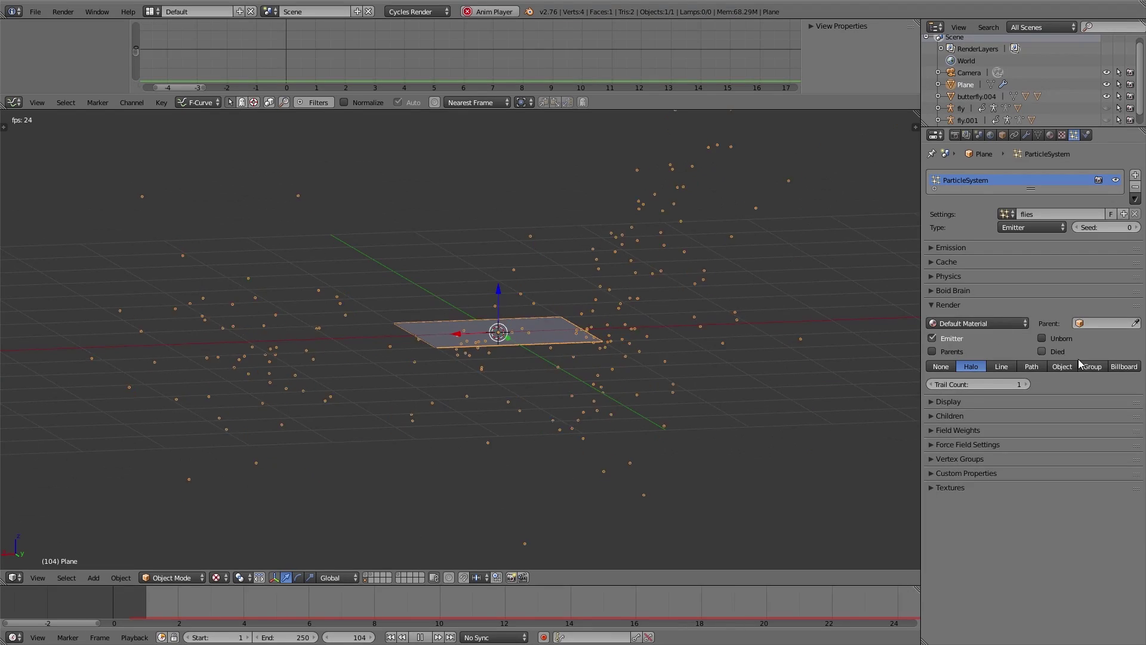
click(1091, 366)
click(1067, 382)
click(1061, 397)
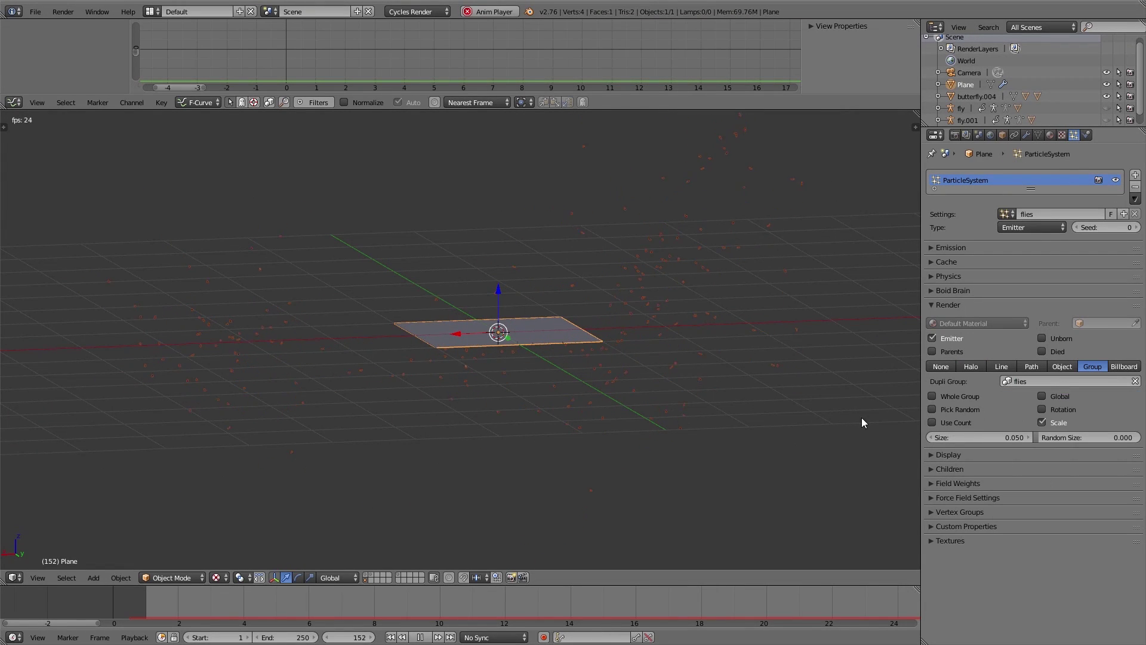
scroll(598, 345, up, 5)
scroll(629, 370, up, 1)
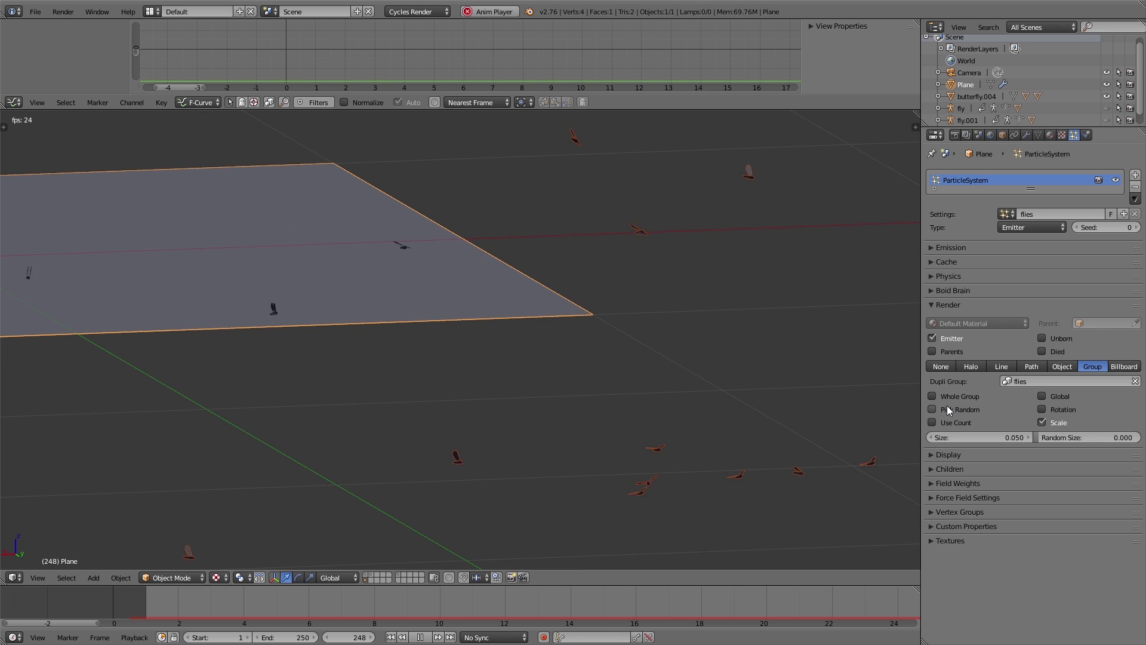
scroll(660, 366, down, 5)
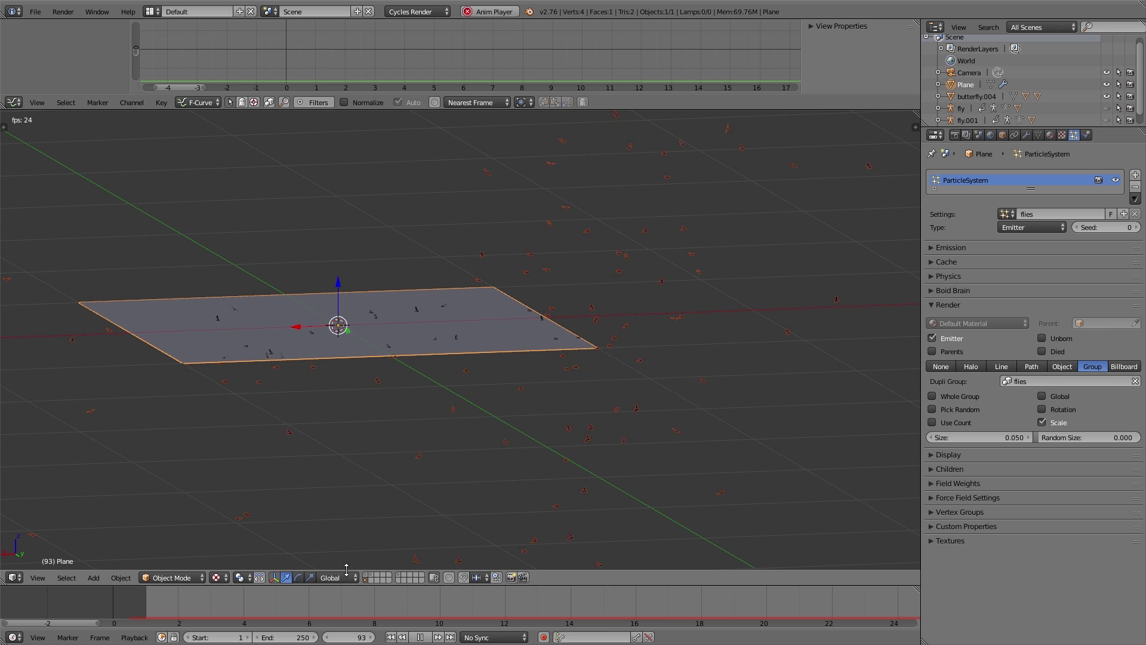
- Show the original flies' layer together with the particle layer and deselect all objects
shift+click(367, 576)
scroll(347, 352, up, 3)
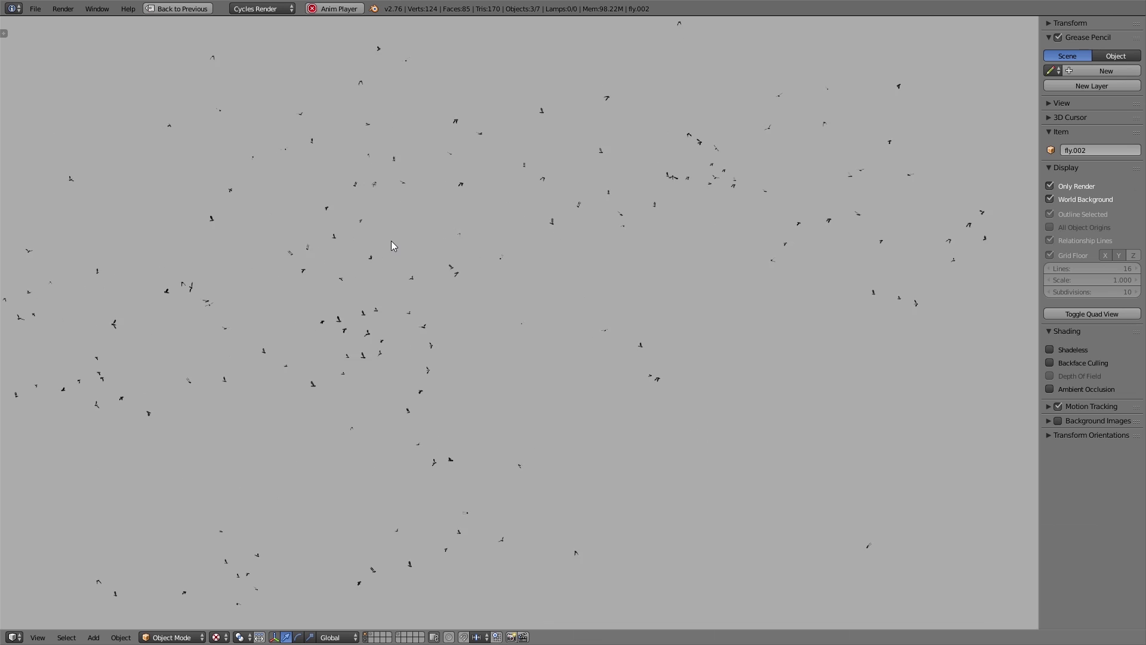
key(a)
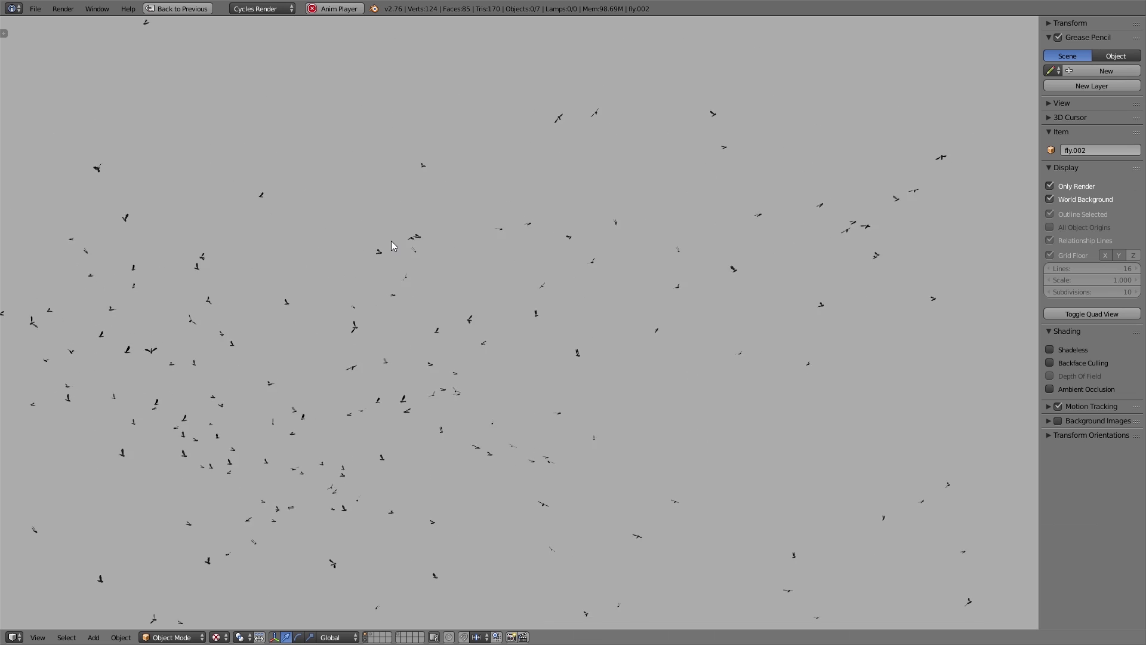
- Move through the swarm in walk navigation to check the flying flies up close
key(shift+f)
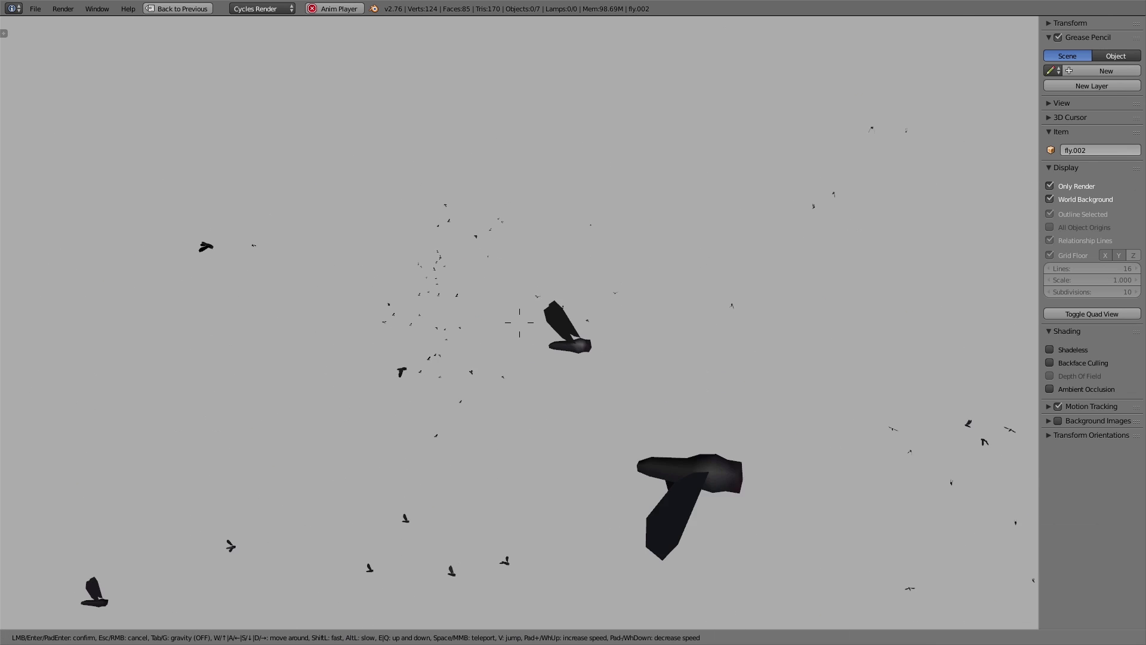
key(s)
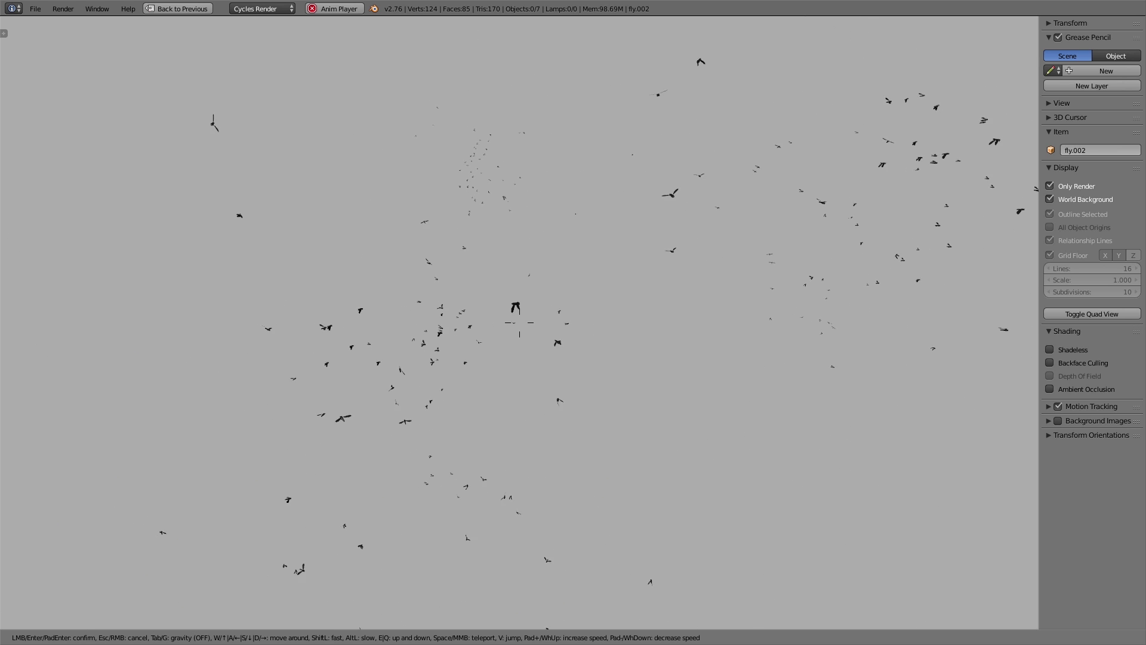
click(519, 322)
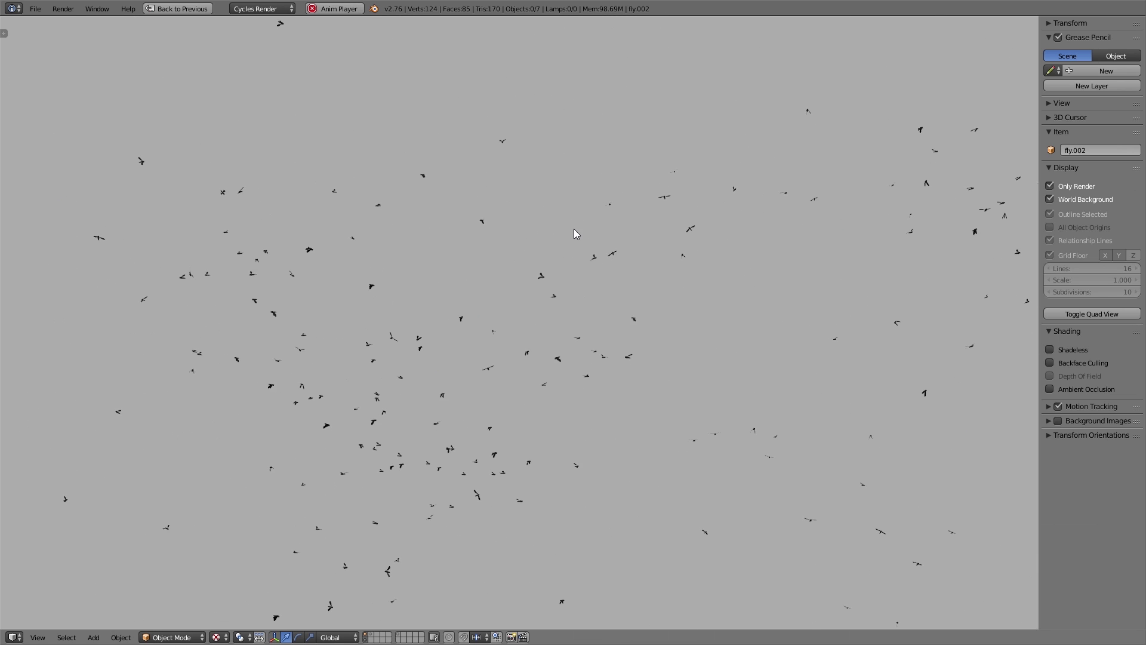
key(shift+f)
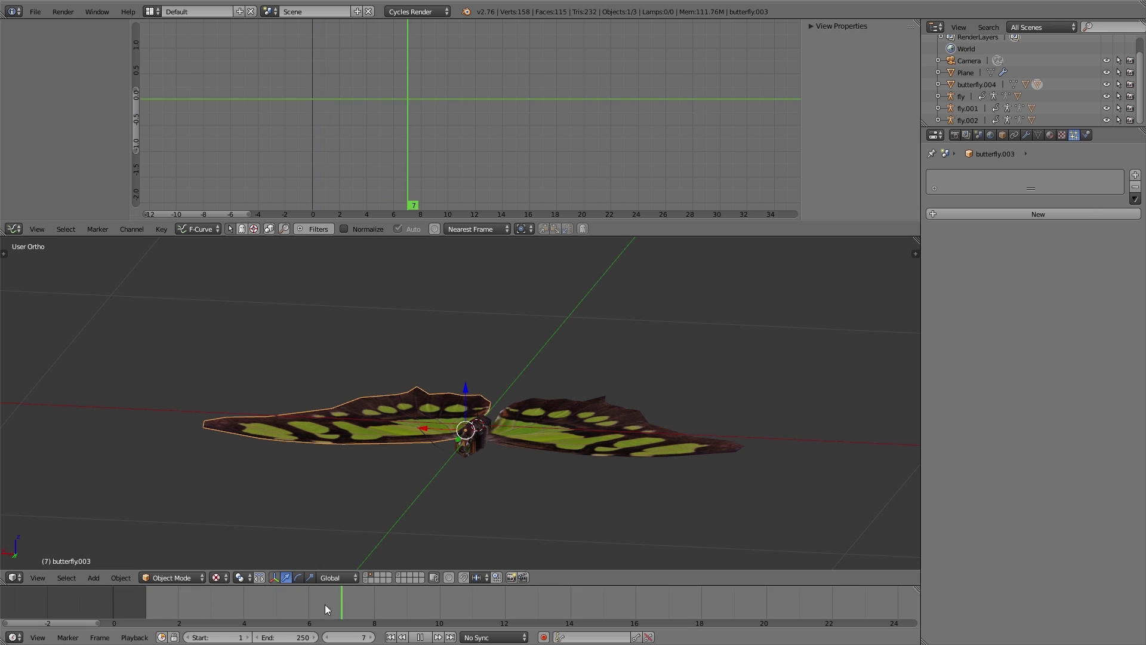
- Rotate the butterfly's selected wing upward about the global Y axis at frame 1 and insert a rotation keyframe
key(Escape)
key(r)
key(x)
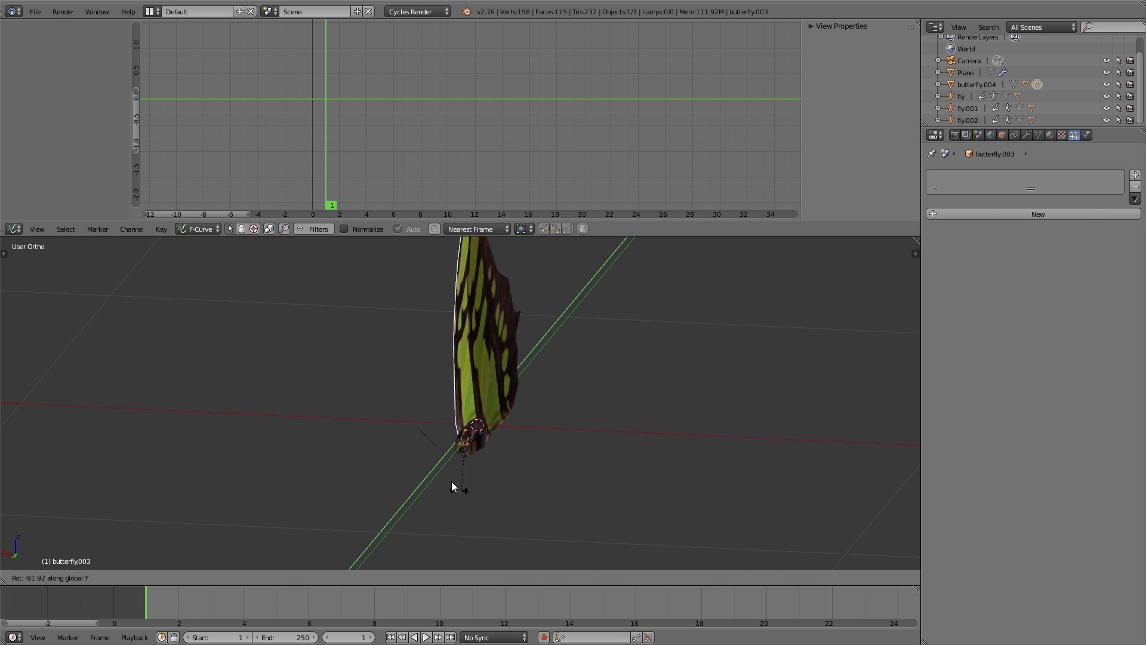
click(472, 485)
key(i)
click(533, 435)
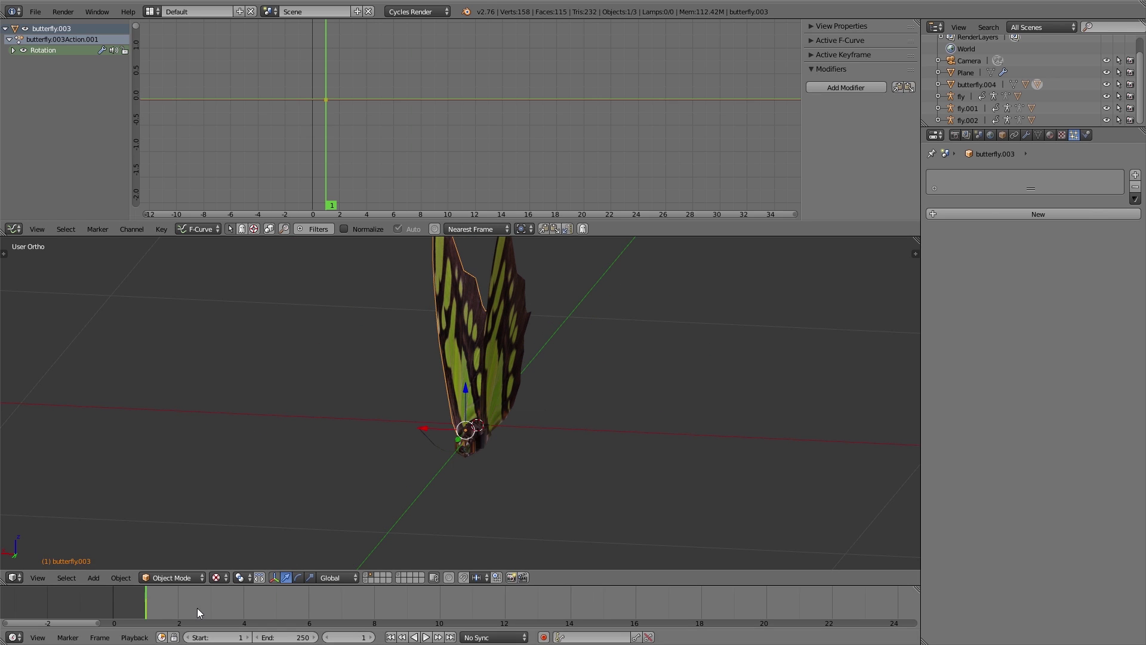
- Insert a rotation keyframe for the same raised wing pose at frame 7
drag(320, 604, 330, 606)
key(r)
key(y)
key(Escape)
key(i)
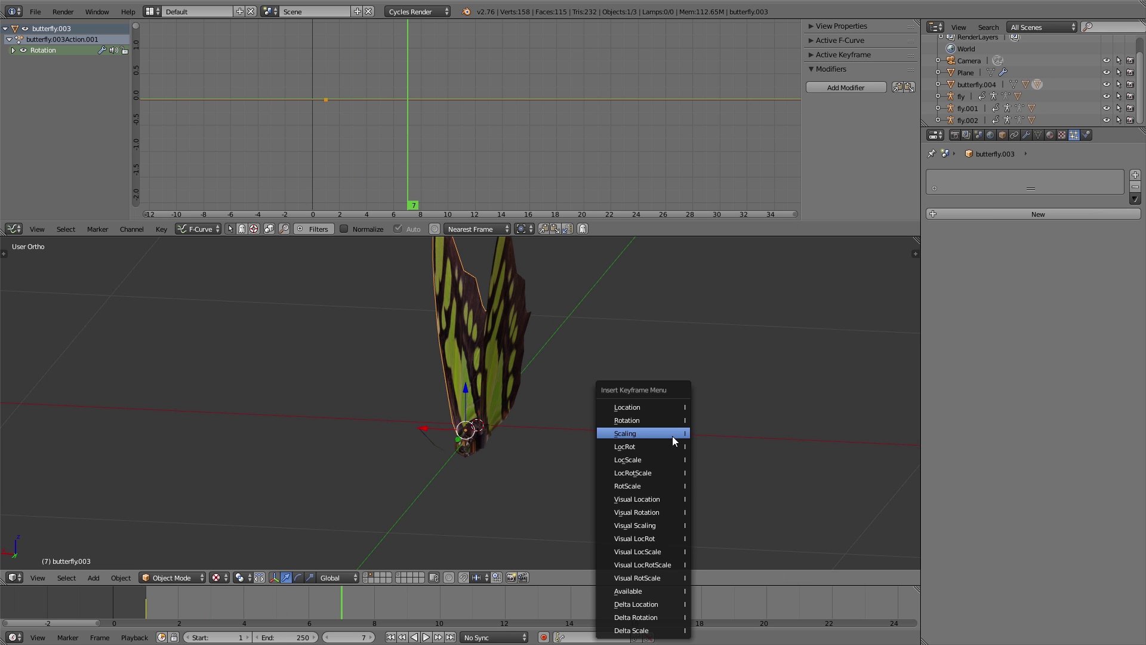
click(672, 436)
- Rotate the wing downward about the global Y axis at frame 4, keyframe its rotation, and preview the flap
key(r)
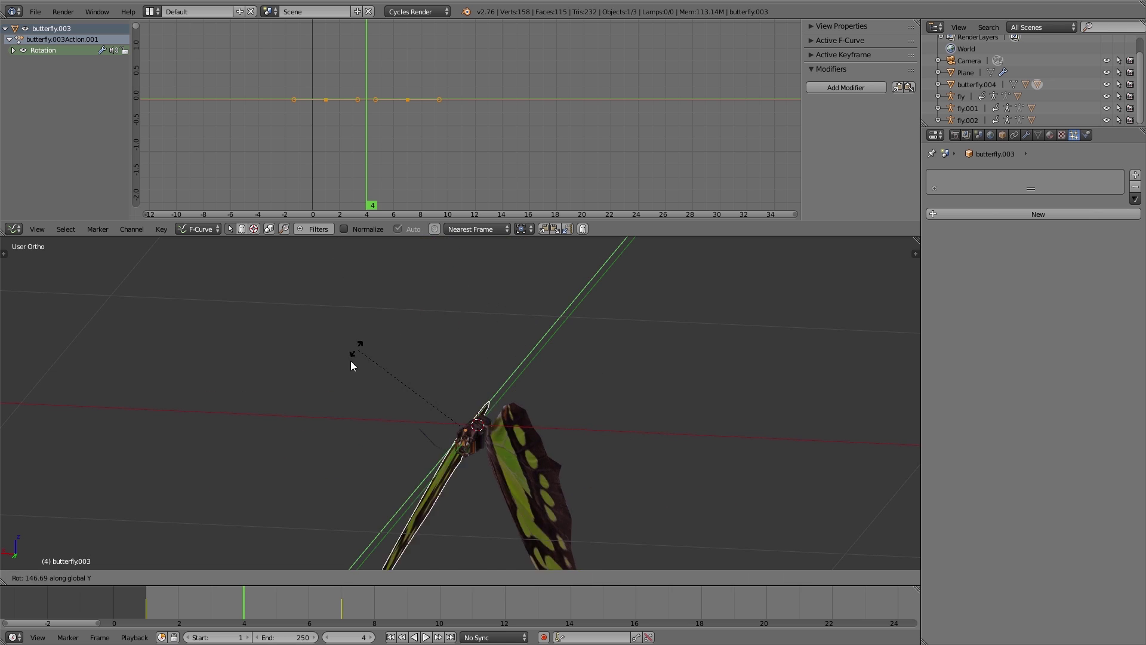
click(357, 400)
key(alt+a)
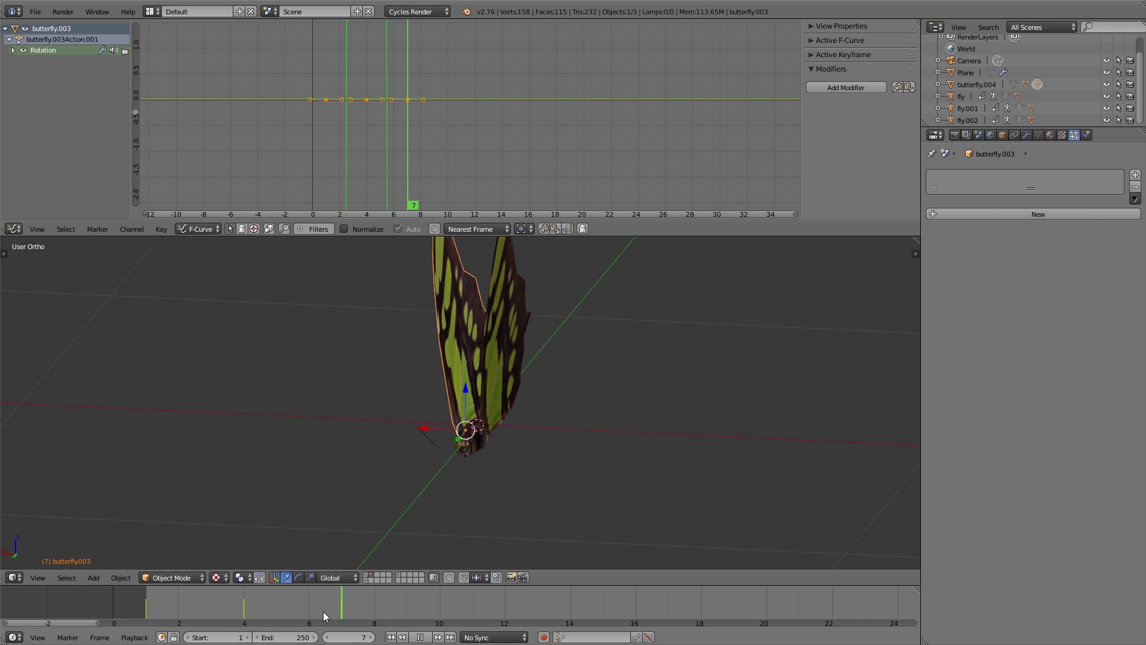
key(Escape)
- Delete the wing's X and Z Euler rotation channels, keeping only the Y Euler rotation curve
click(14, 50)
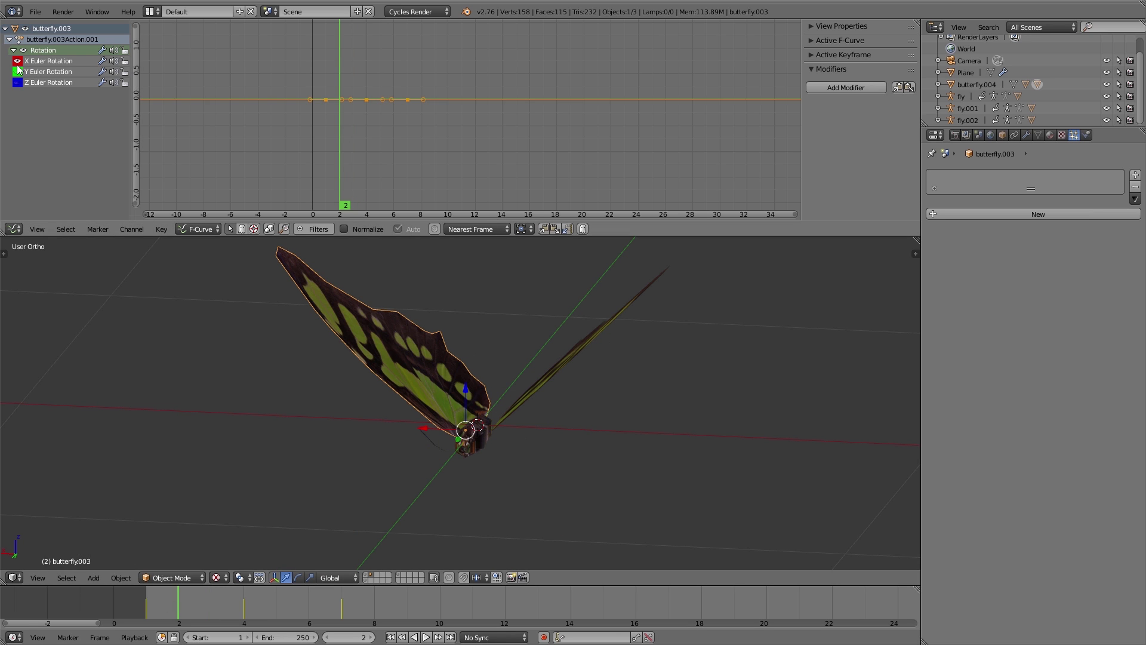
click(14, 50)
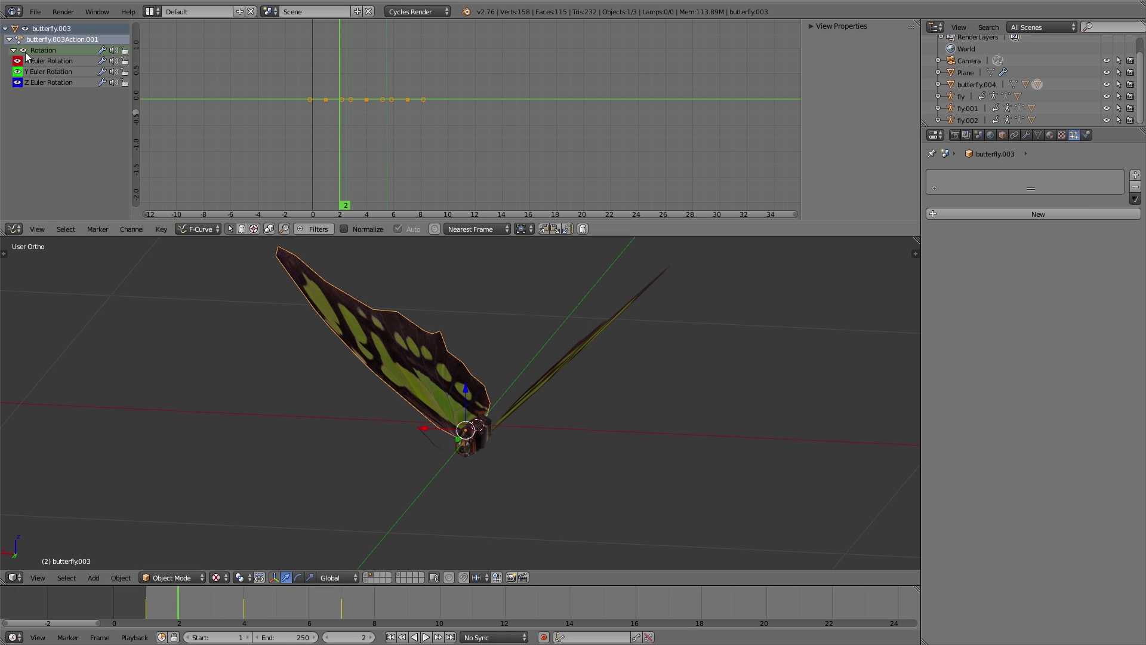
shift+click(47, 80)
key(x)
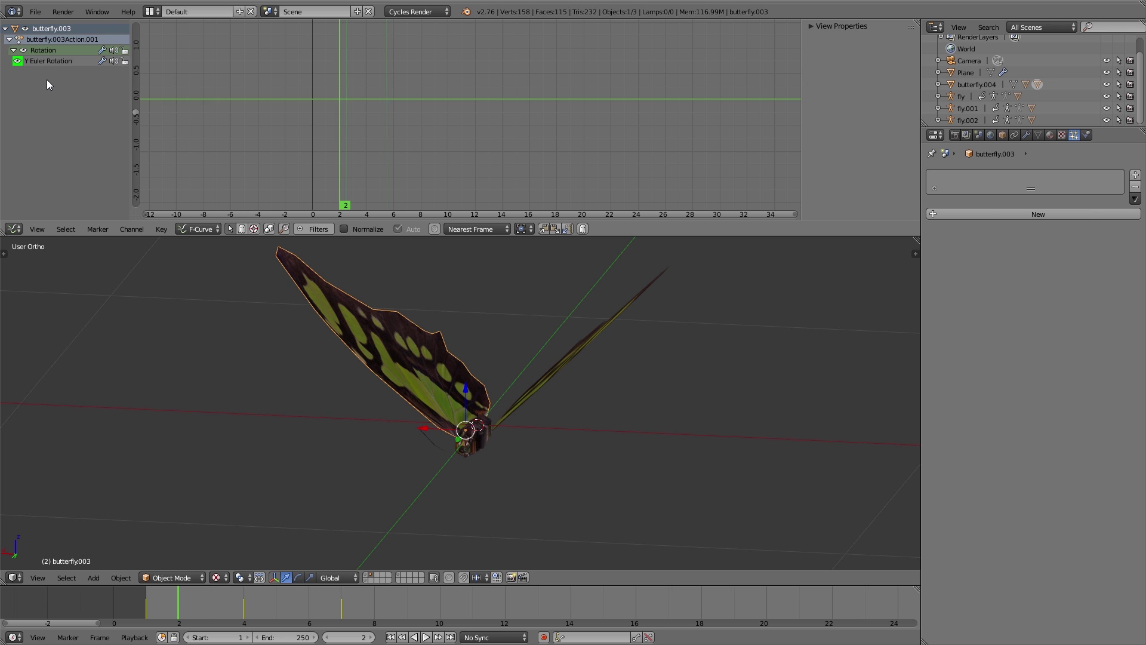
- Frame the wing's Y rotation curve, scrub through the flap to frame 7, and add a Cycles modifier to the curve
key(Home)
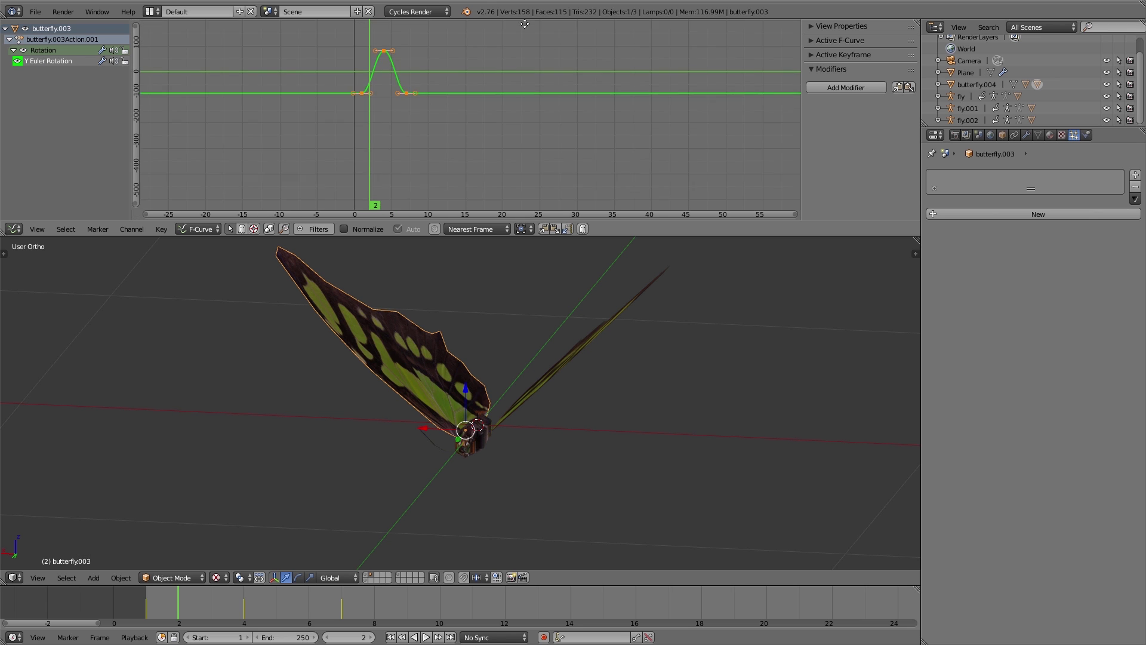
scroll(416, 162, up, 2)
drag(372, 166, 466, 167)
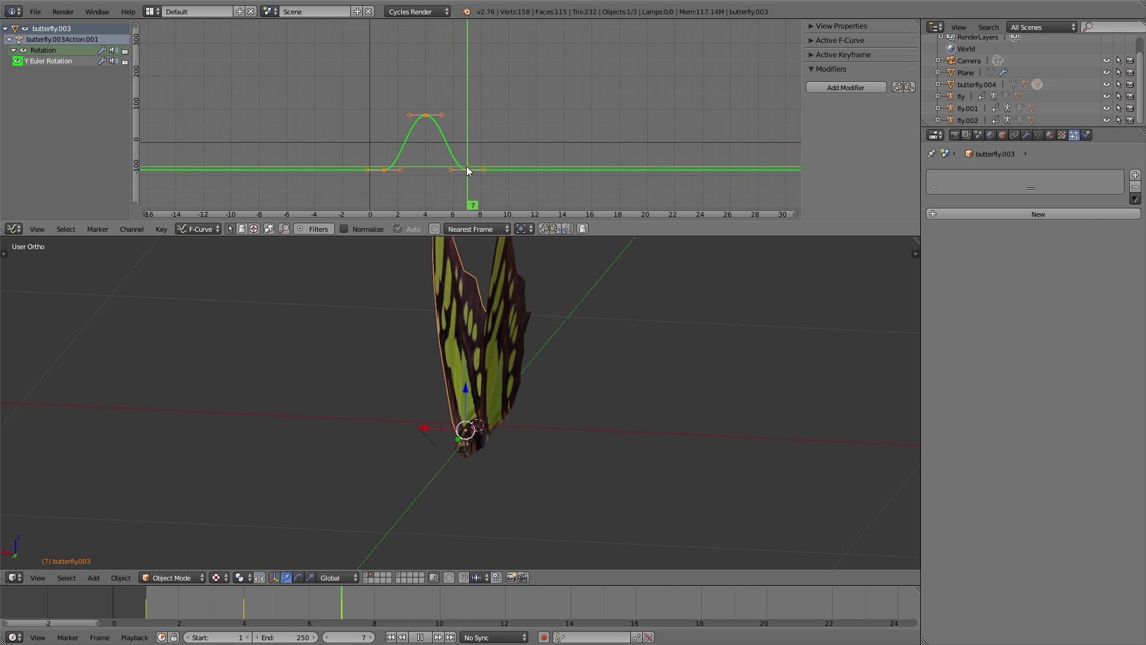
click(847, 87)
click(850, 87)
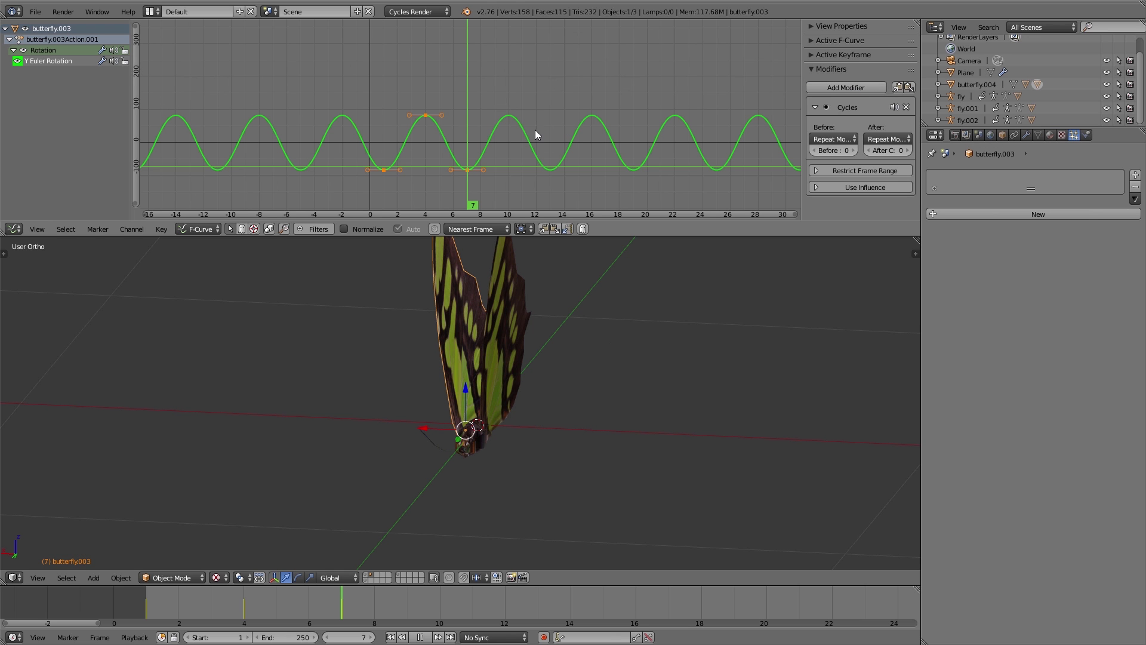
- Play the animation and orbit around the deselected butterfly to check the repeating wing flap
click(369, 172)
key(alt+a)
key(a)
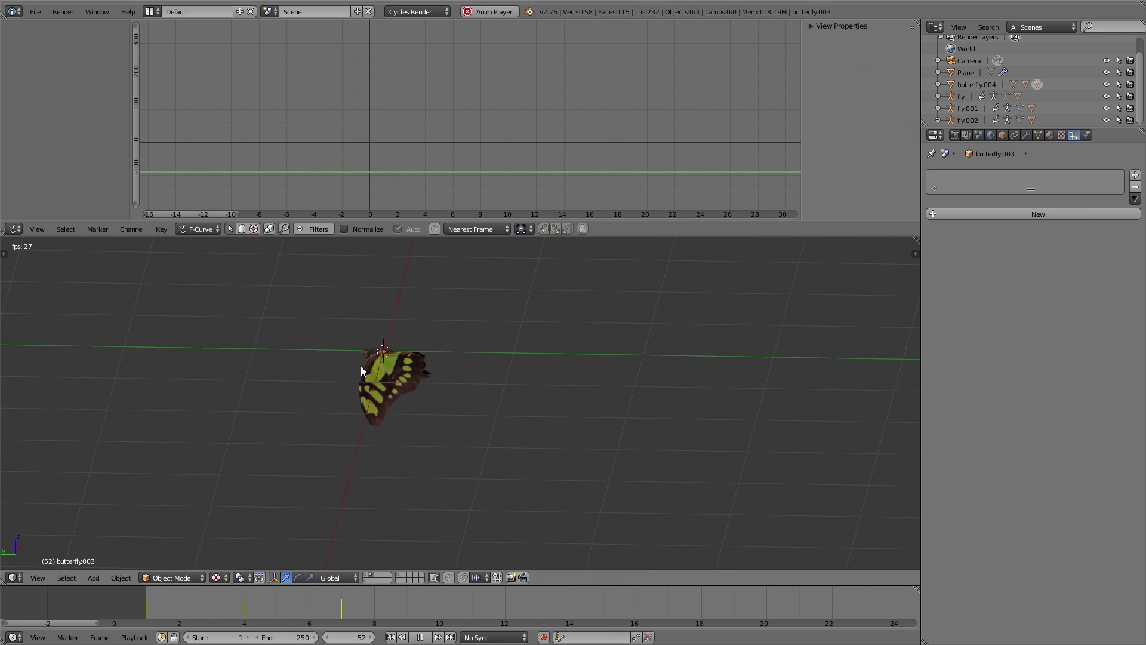
key(alt+a)
middle_drag(466, 366, 466, 414)
scroll(467, 415, up, 3)
- Insert a location keyframe on the butterfly's body at frame 1
key(shift+Left)
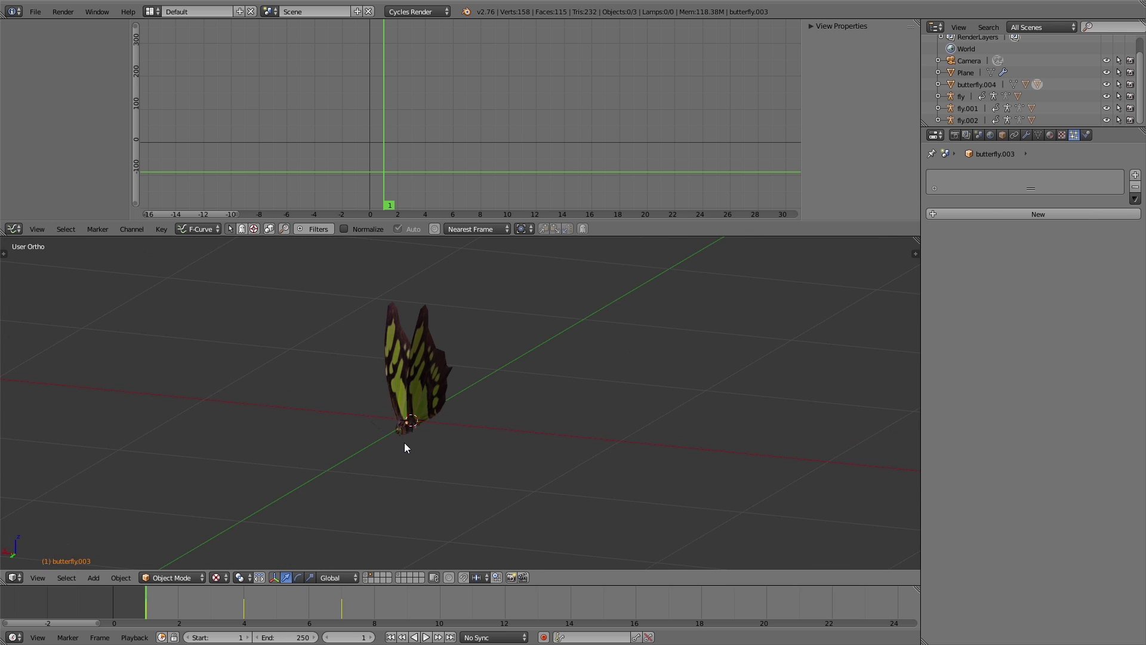
middle_drag(398, 412, 427, 448)
key(i)
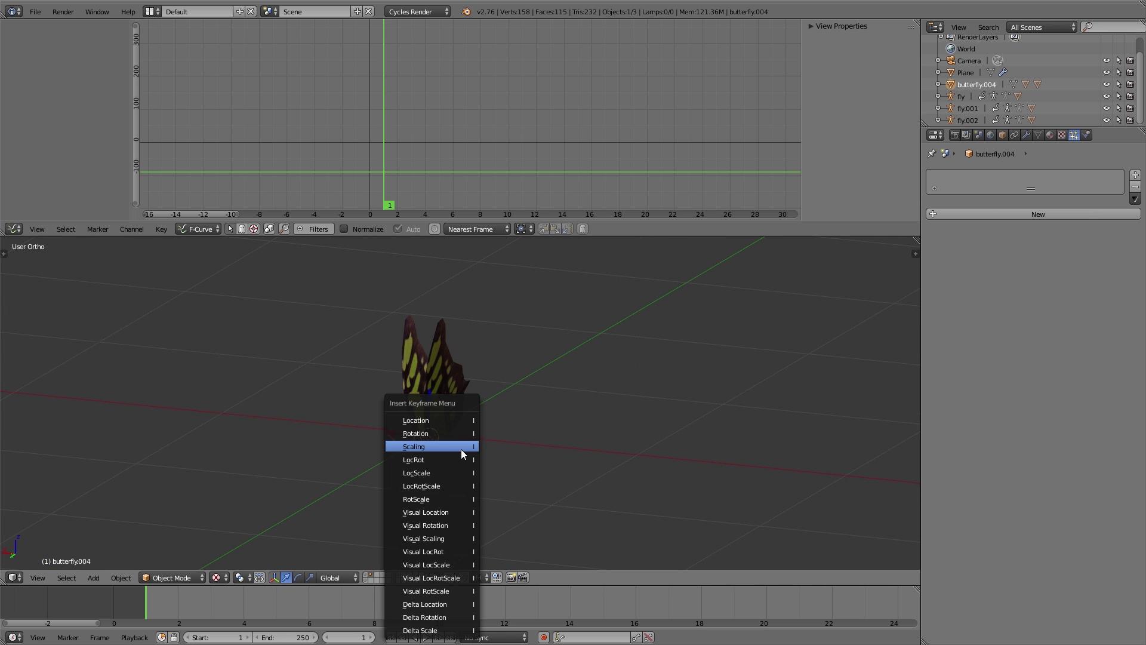
click(435, 418)
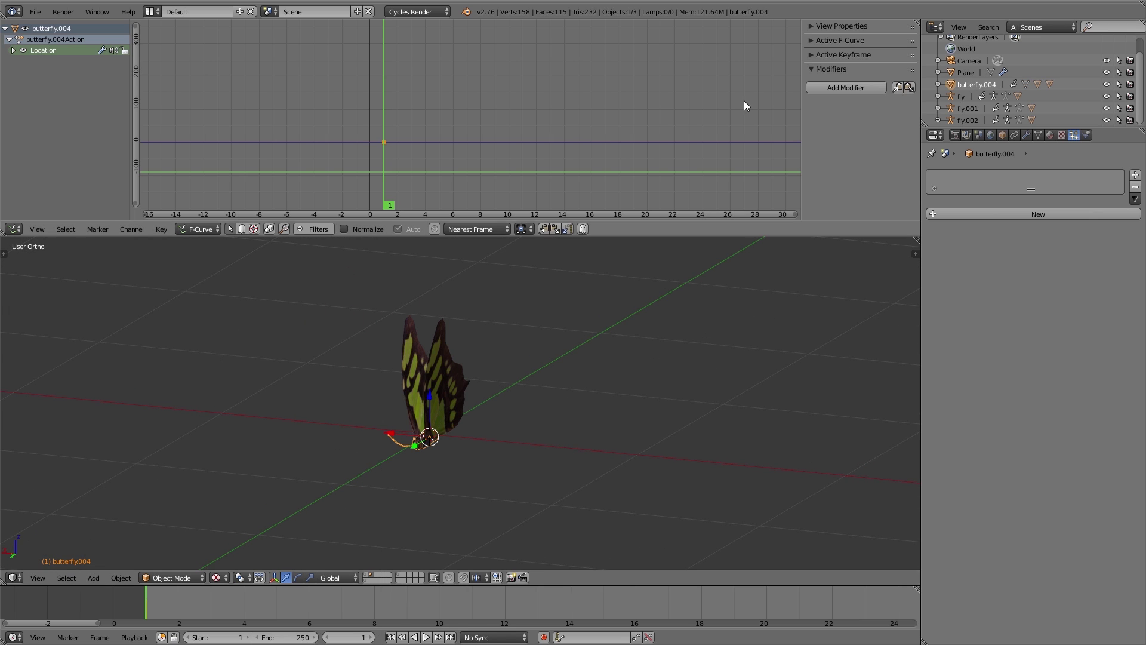
- Add a Noise modifier to the body's X location curve and preview the resulting motion
click(839, 88)
click(821, 106)
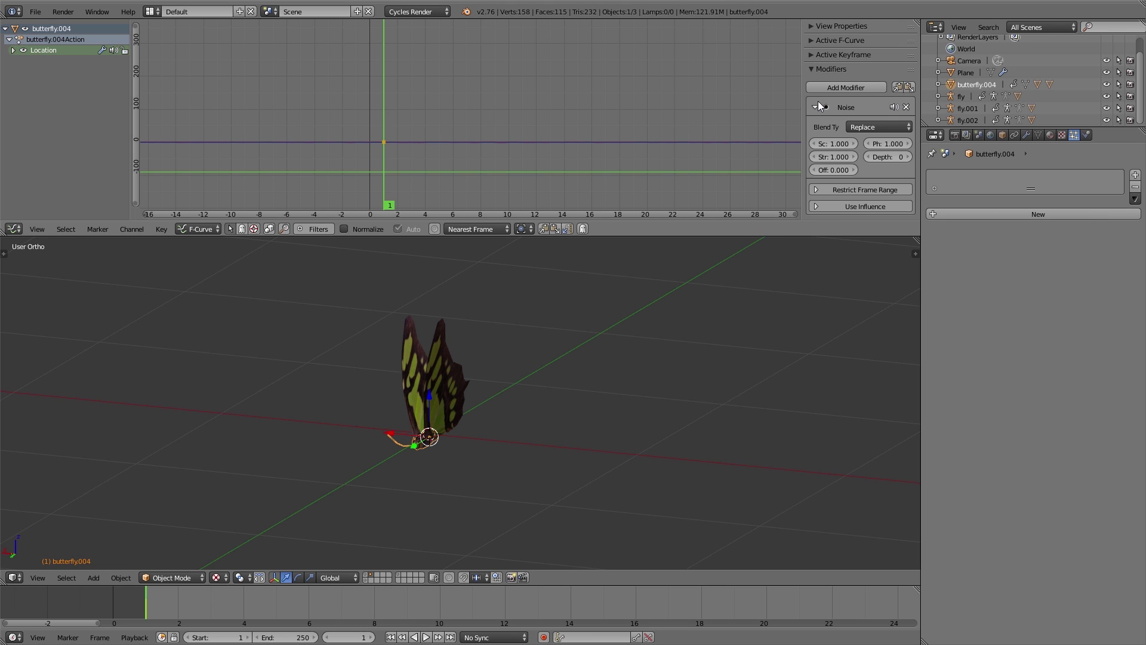
click(11, 51)
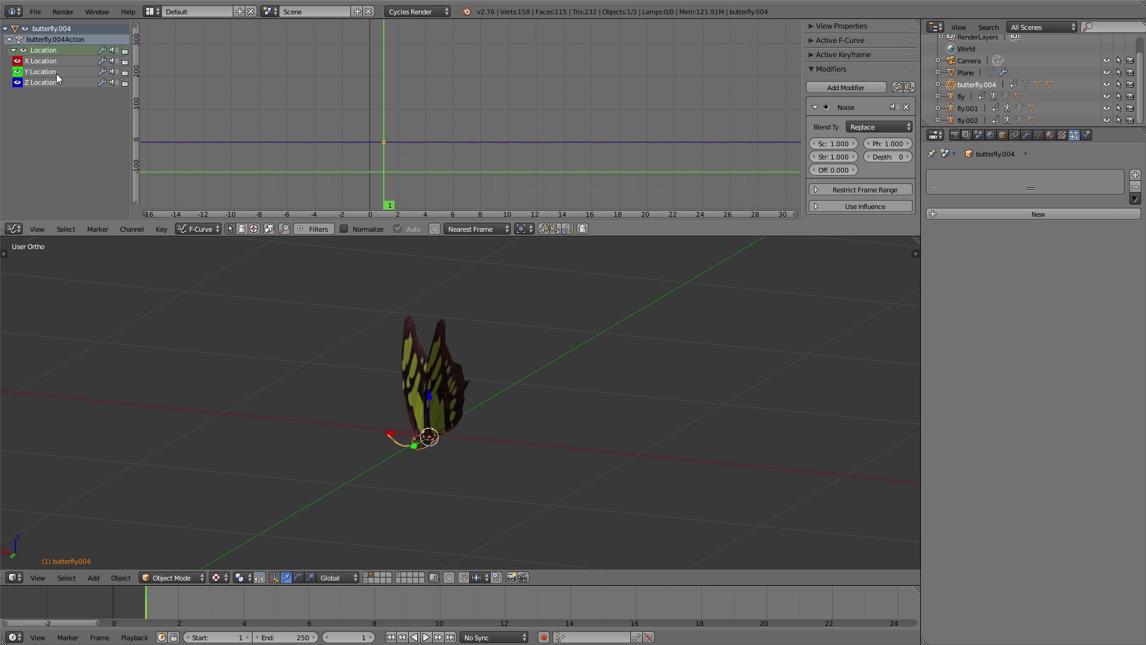
scroll(385, 189, up, 13)
ctrl+middle_drag(405, 114, 304, 72)
middle_drag(452, 74, 488, 185)
key(alt+a)
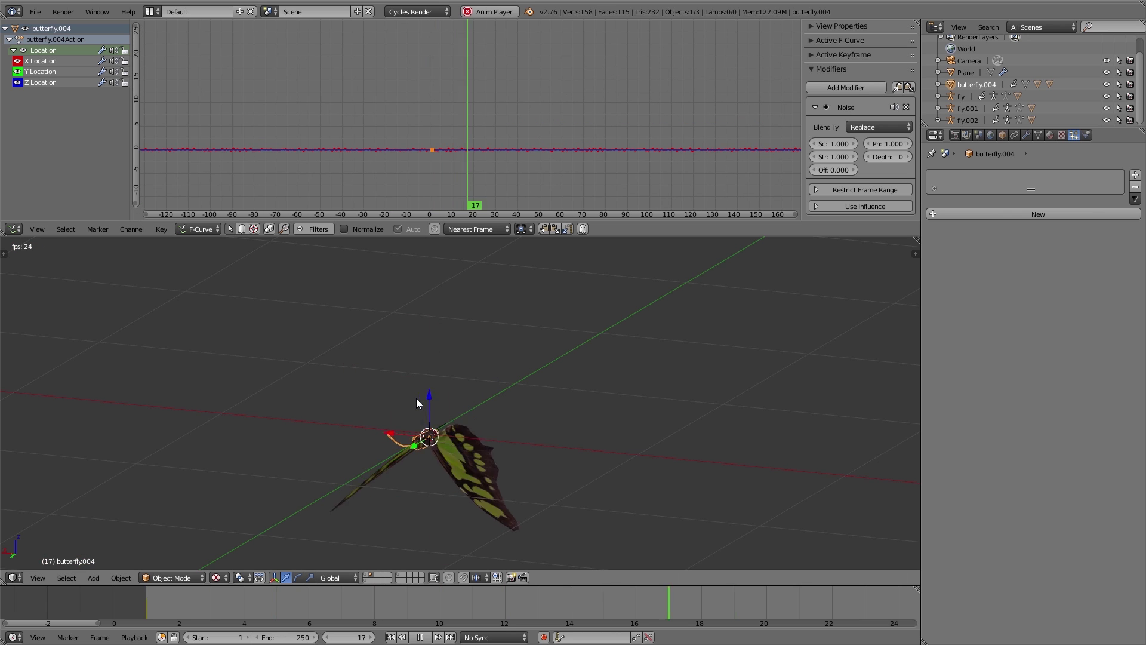
- Set the X location noise to a scale of 10 and a strength of 4
click(832, 144)
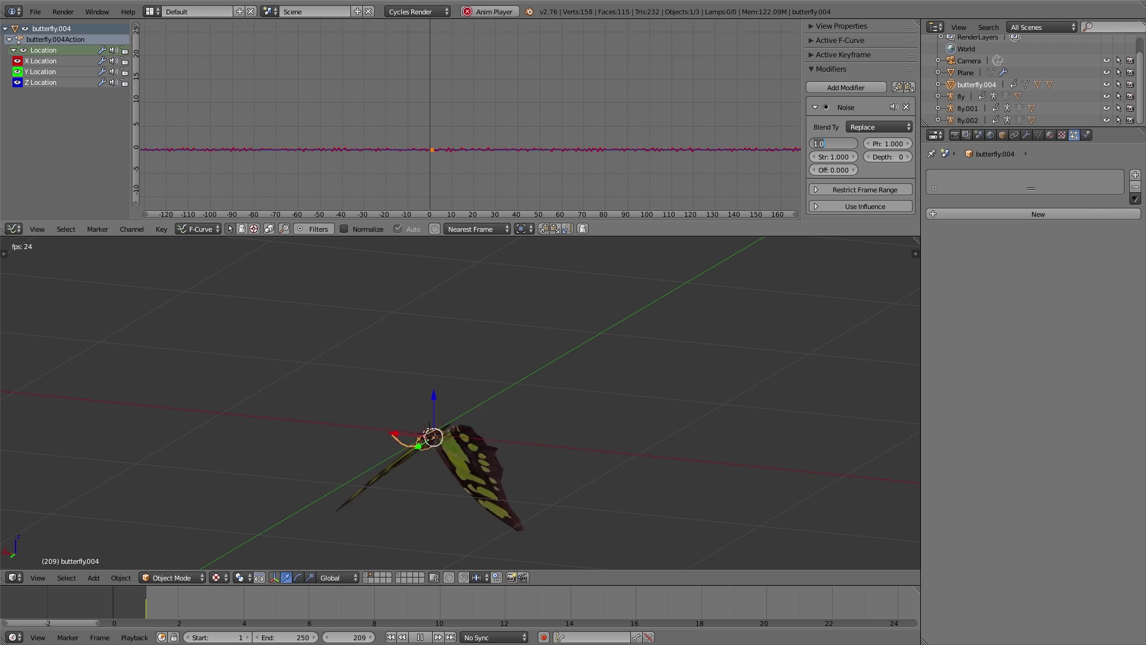
text(10)
key(Return)
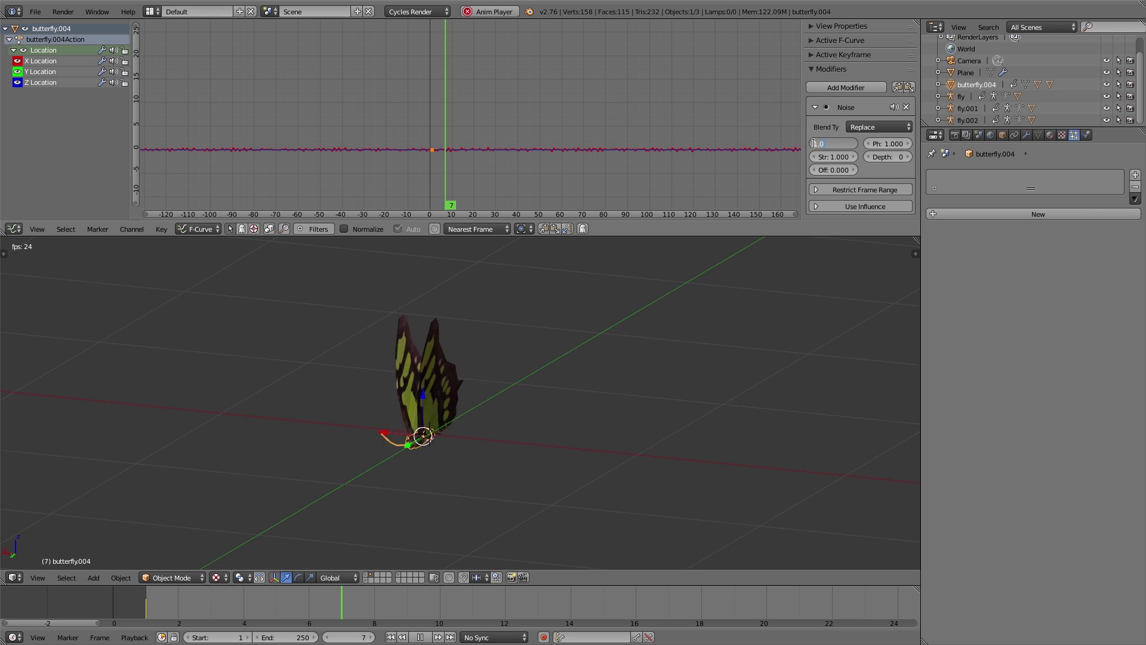
double_click(830, 160)
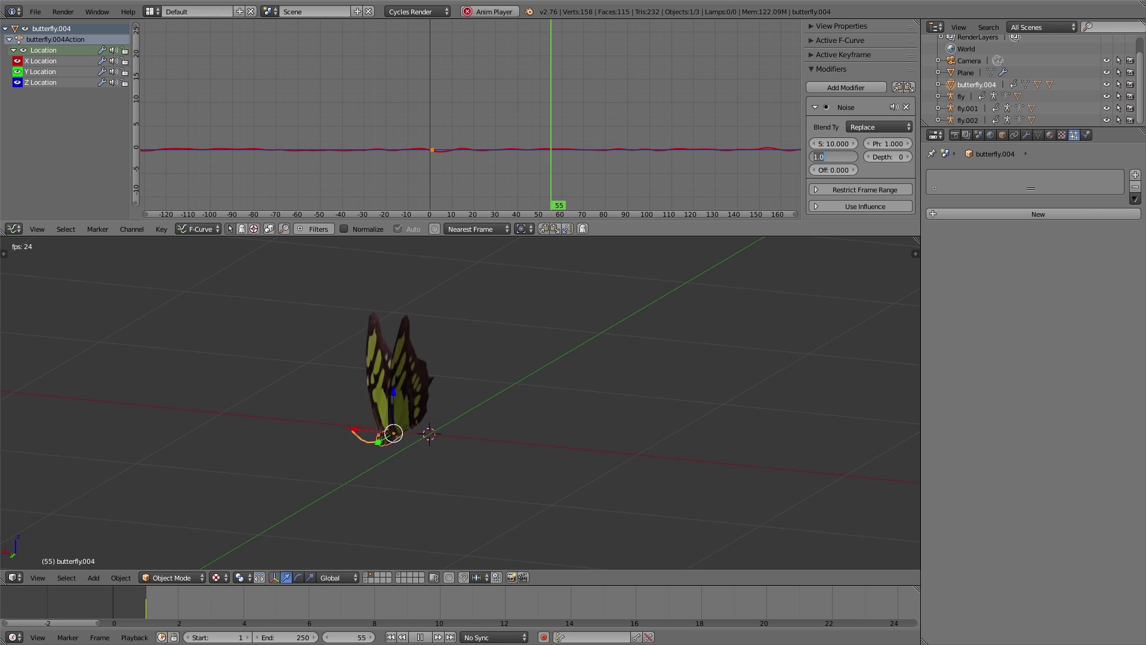
text(4)
key(Return)
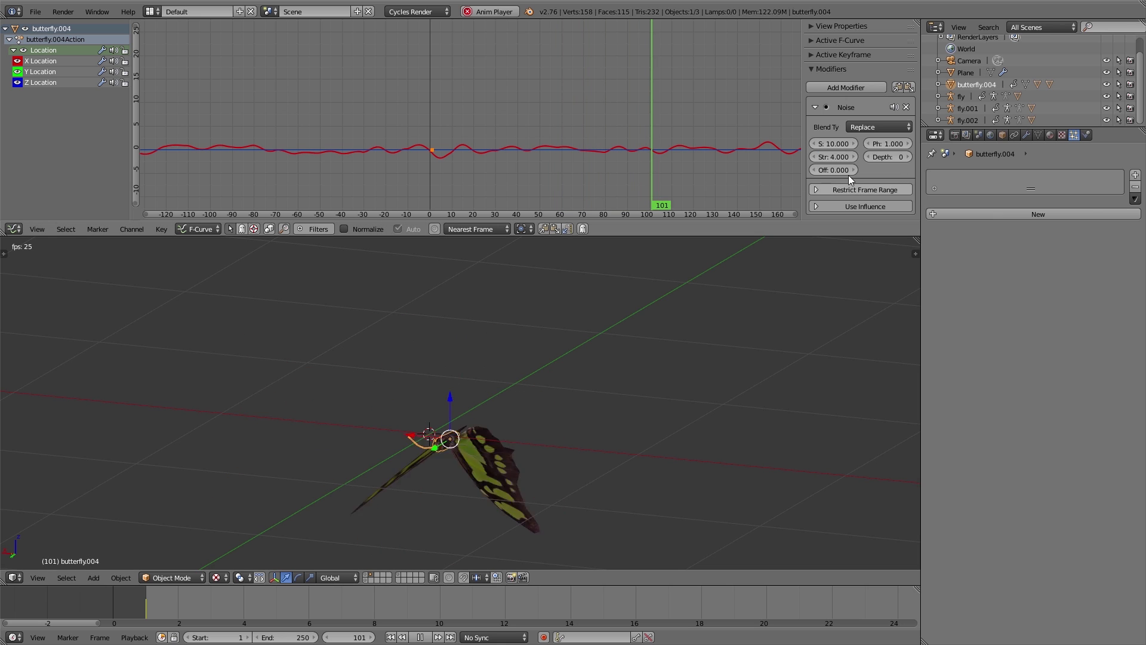
- Copy the Noise modifier to the Y and Z location curves, with phases of 104.6 for Y and 65.9 for Z
click(42, 72)
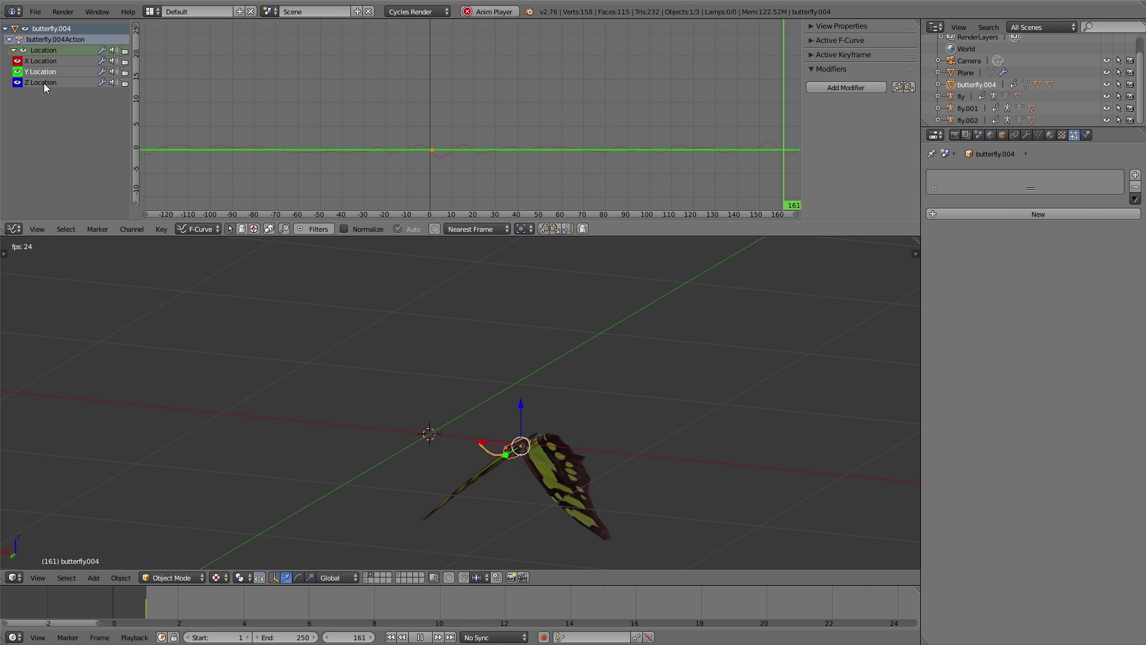
click(909, 87)
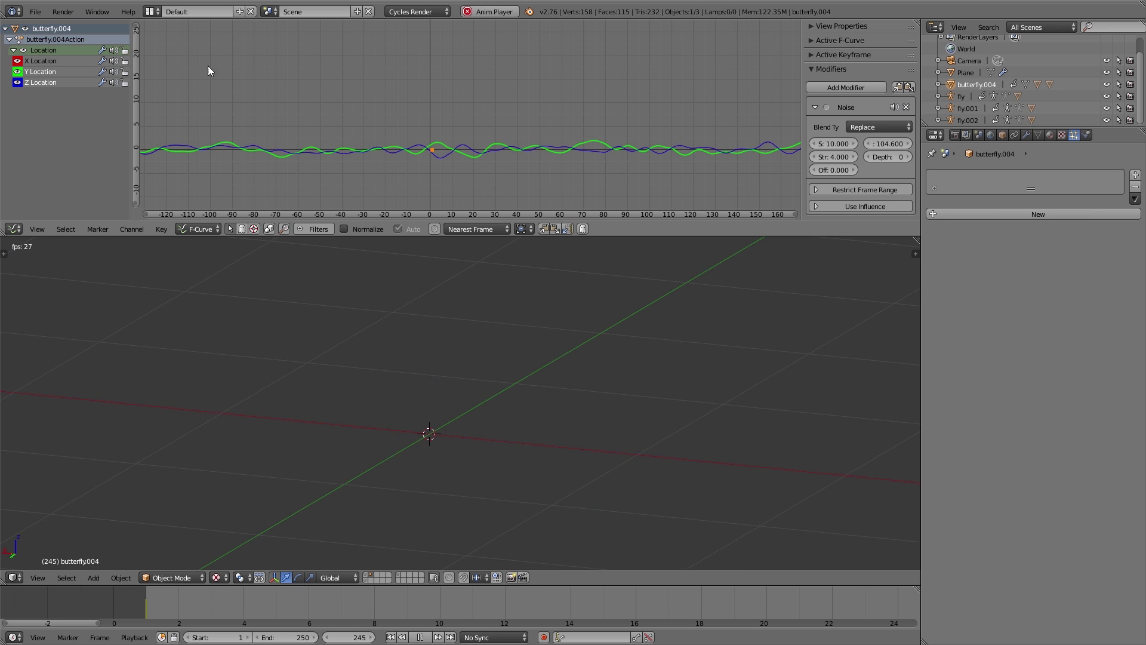
click(51, 81)
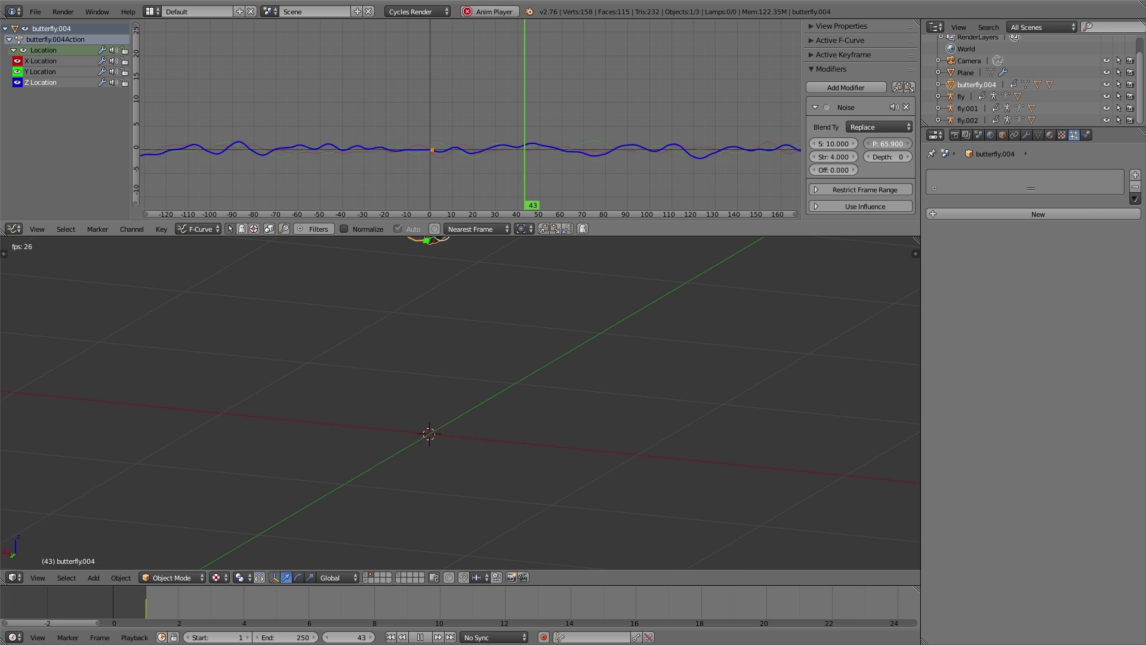
- Deselect everything and examine the butterfly's random flight from a wider view during playback
key(a)
scroll(596, 361, down, 6)
middle_drag(600, 391, 424, 418)
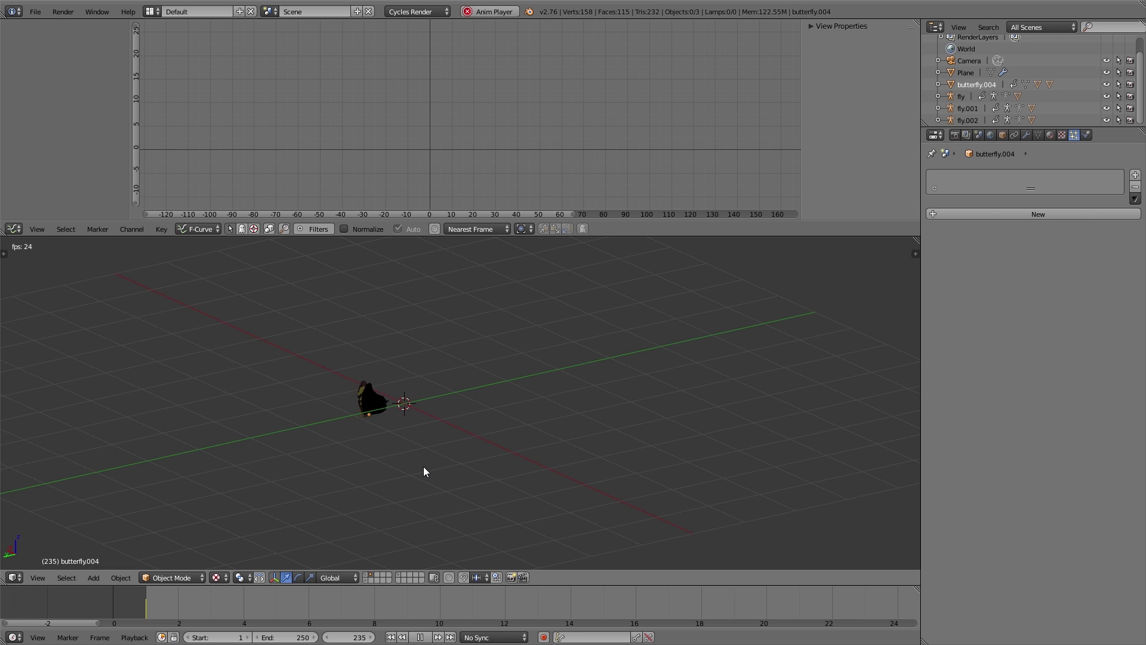
key(alt+a)
key(KP_5)
scroll(399, 439, up, 6)
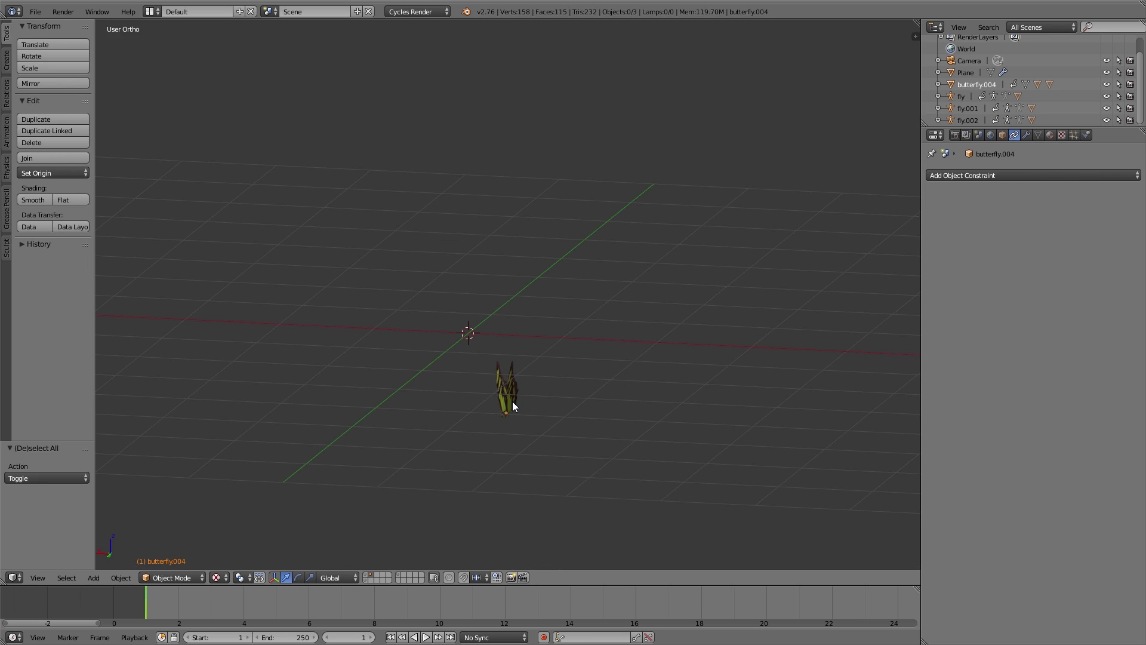
- Add a cube empty at the world origin and scale it down to about 0.32
key(shift+a)
mouse_move(513, 479)
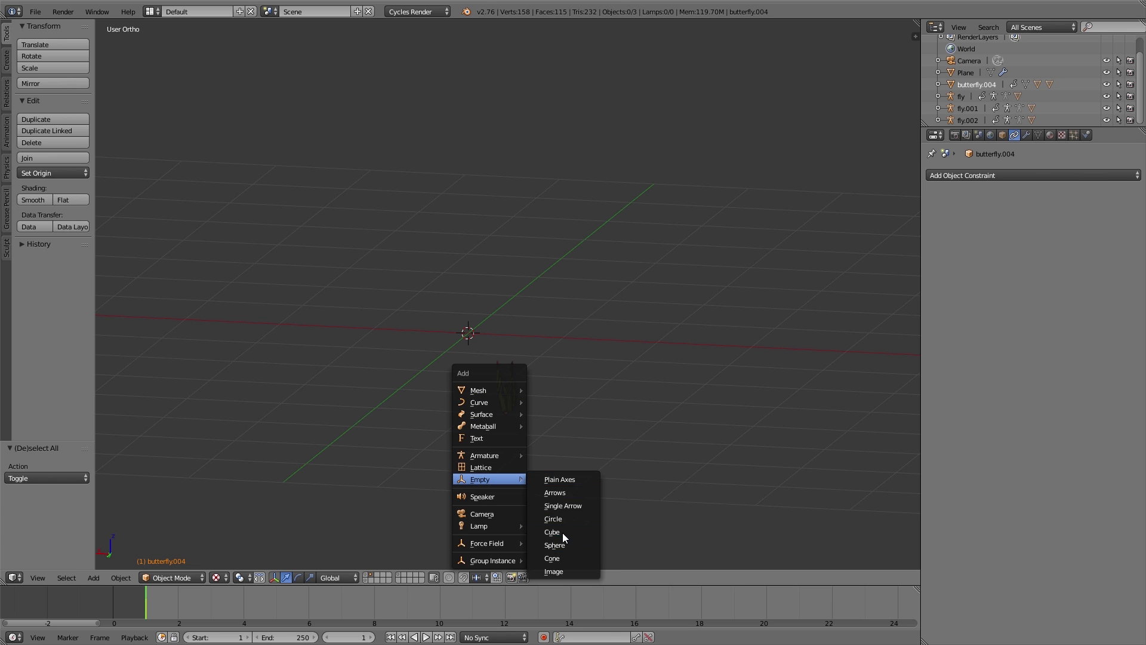
click(562, 533)
scroll(498, 377, up, 3)
key(s)
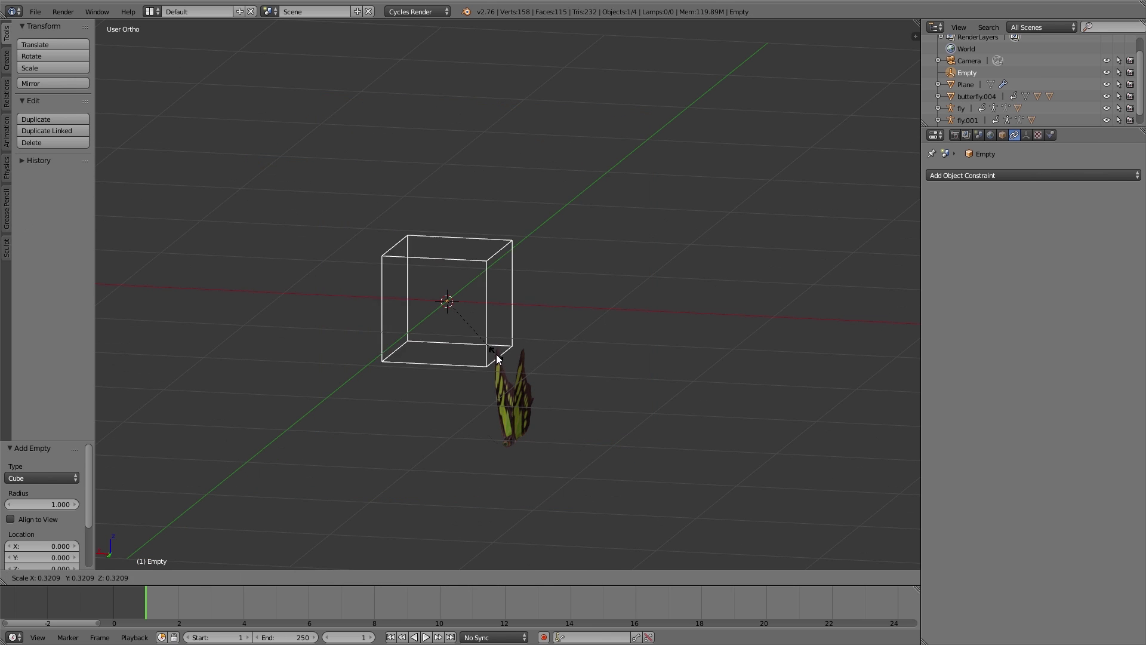
click(497, 359)
- Parent the butterfly's body to the cube empty as Object (Keep Transform)
middle_drag(502, 361, 502, 375)
key(a)
key(a)
key(ctrl+p)
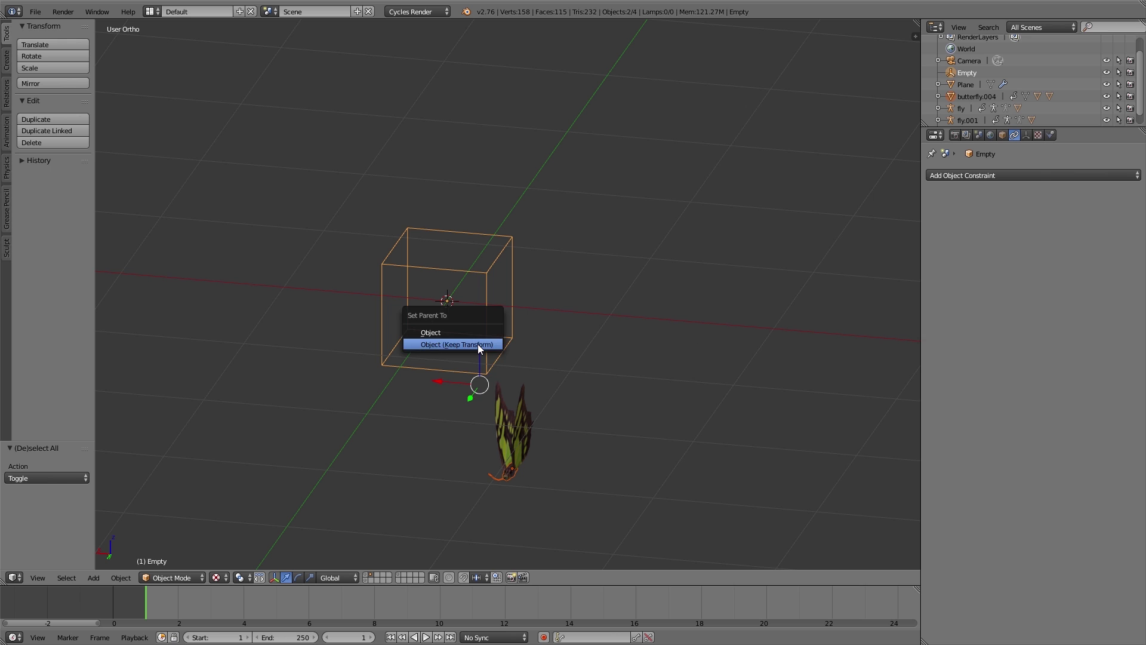
click(478, 344)
- Test moving the cube empty, both stopped and during playback, to check that the butterfly follows it
right_click(488, 345)
key(g)
right_click(447, 356)
key(alt+a)
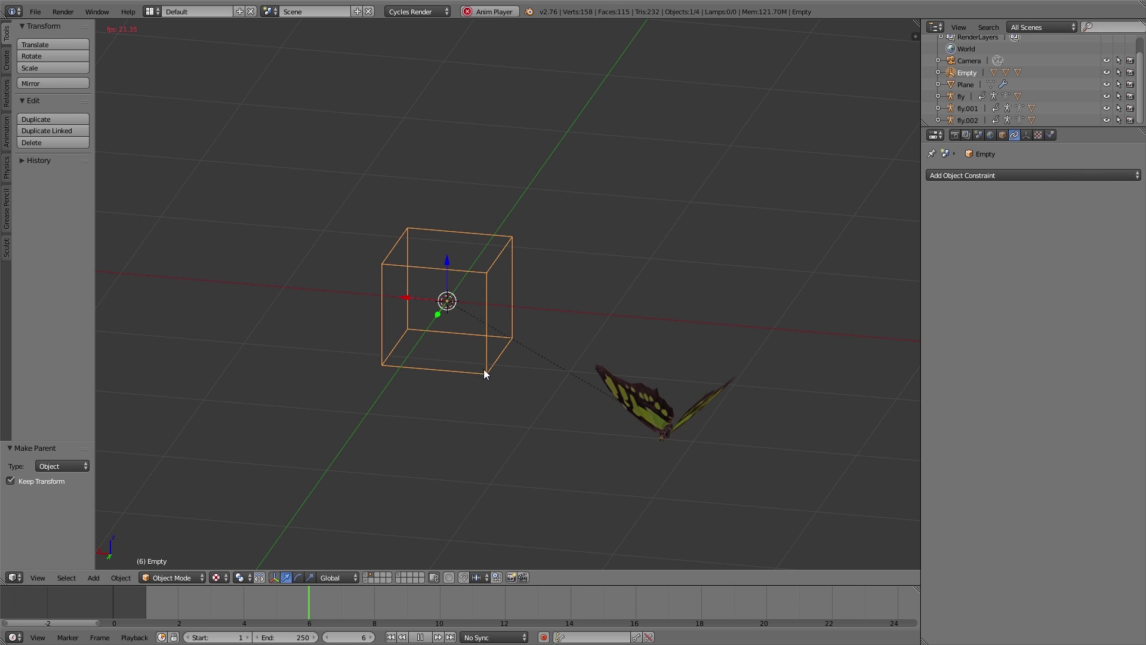
key(g)
right_click(547, 378)
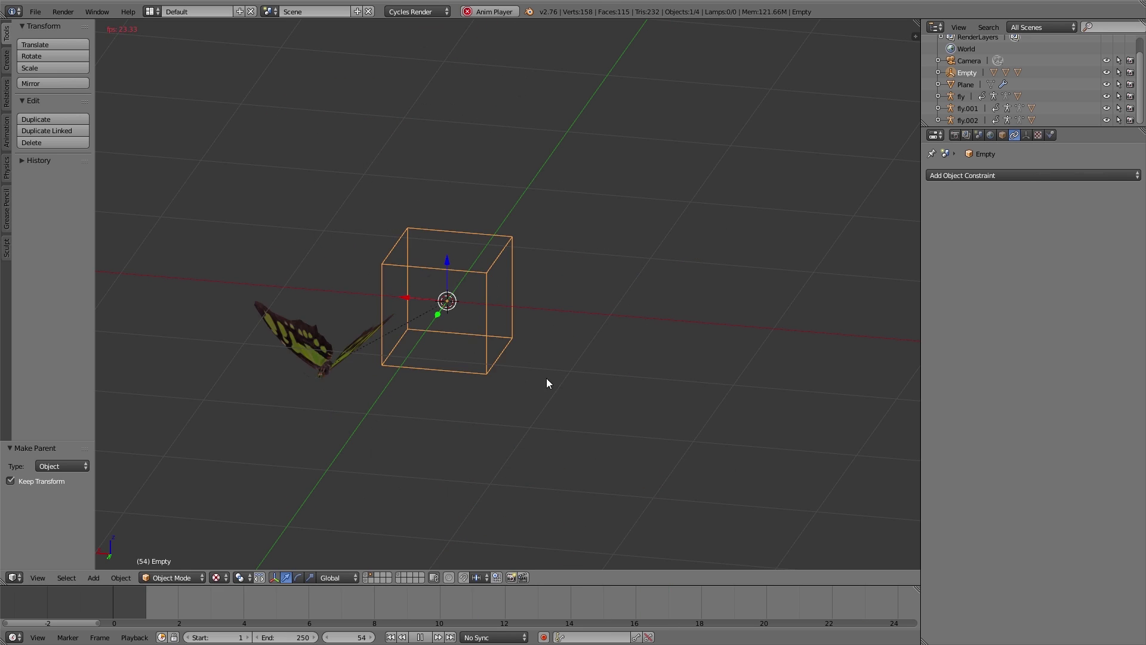
- Stop playback, select the empty and all butterfly parts, and put them in a new group named butterfly
key(alt+a)
key(a)
key(a)
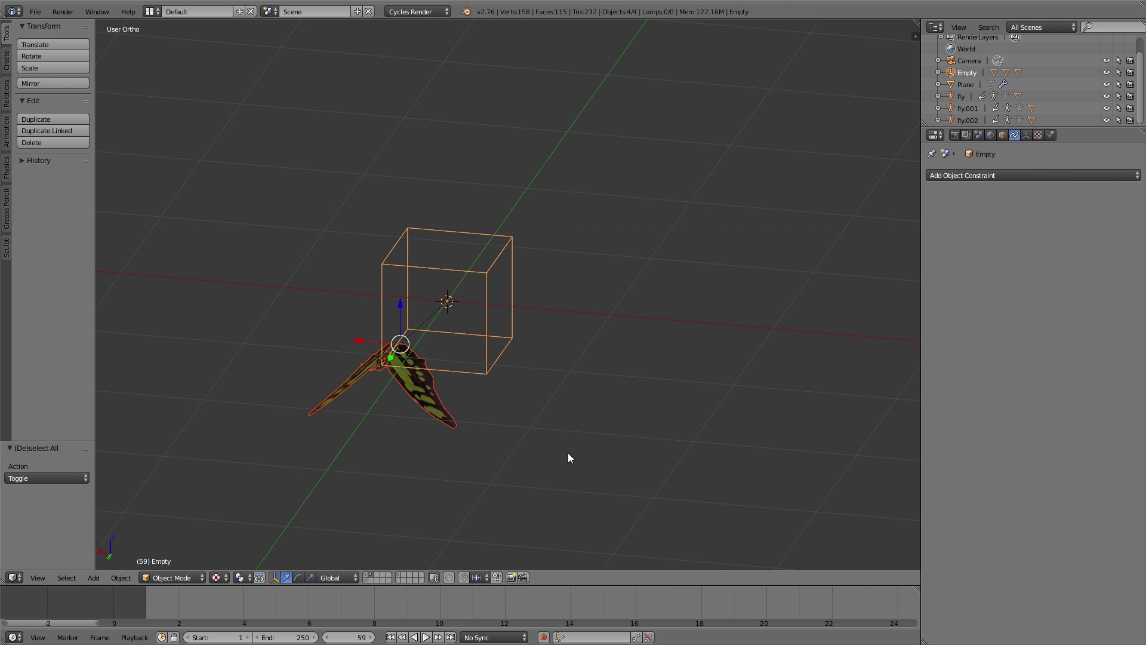
key(ctrl+g)
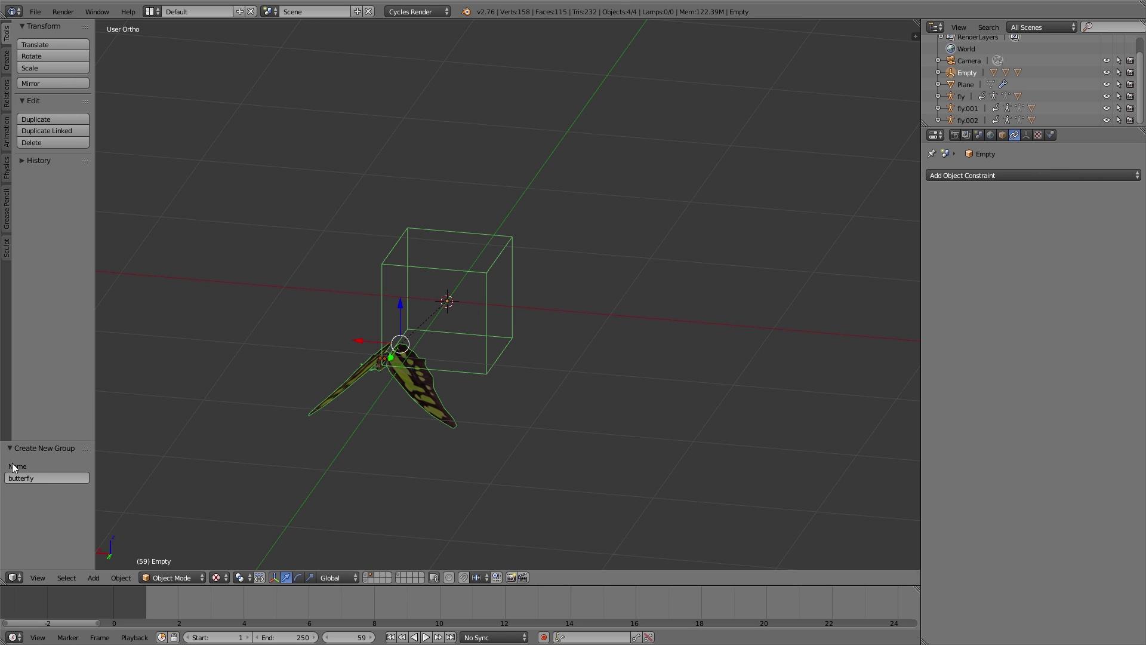
click(56, 478)
- Deselect everything and add a NURBS path curve at the world origin
key(a)
scroll(445, 352, down, 7)
key(shift+a)
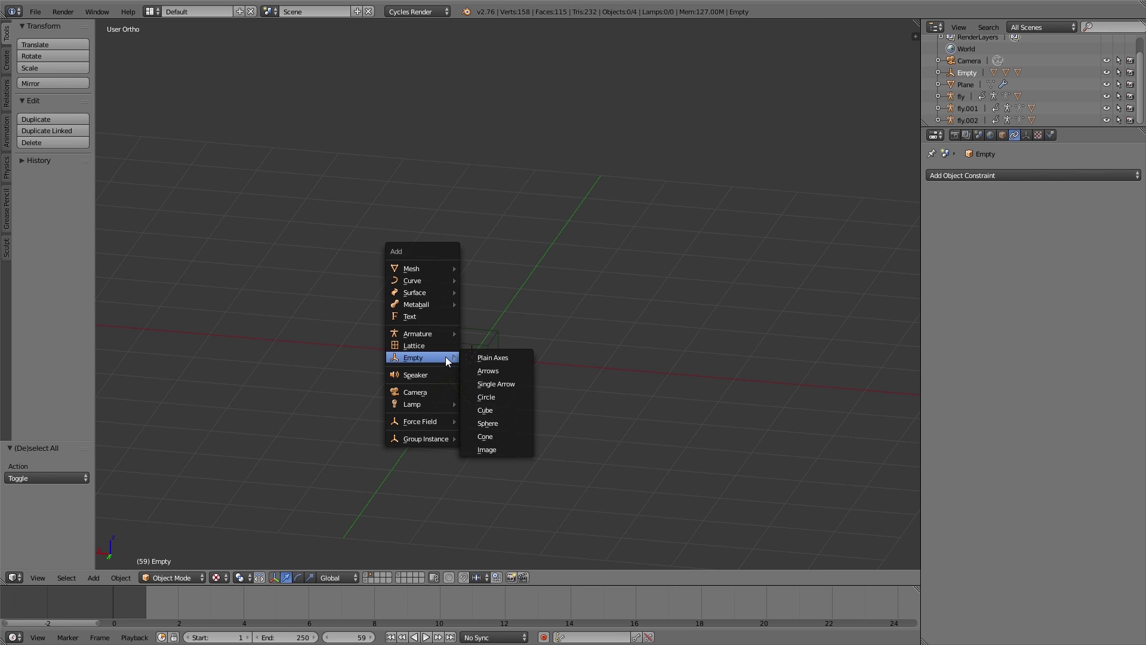
mouse_move(435, 280)
click(499, 338)
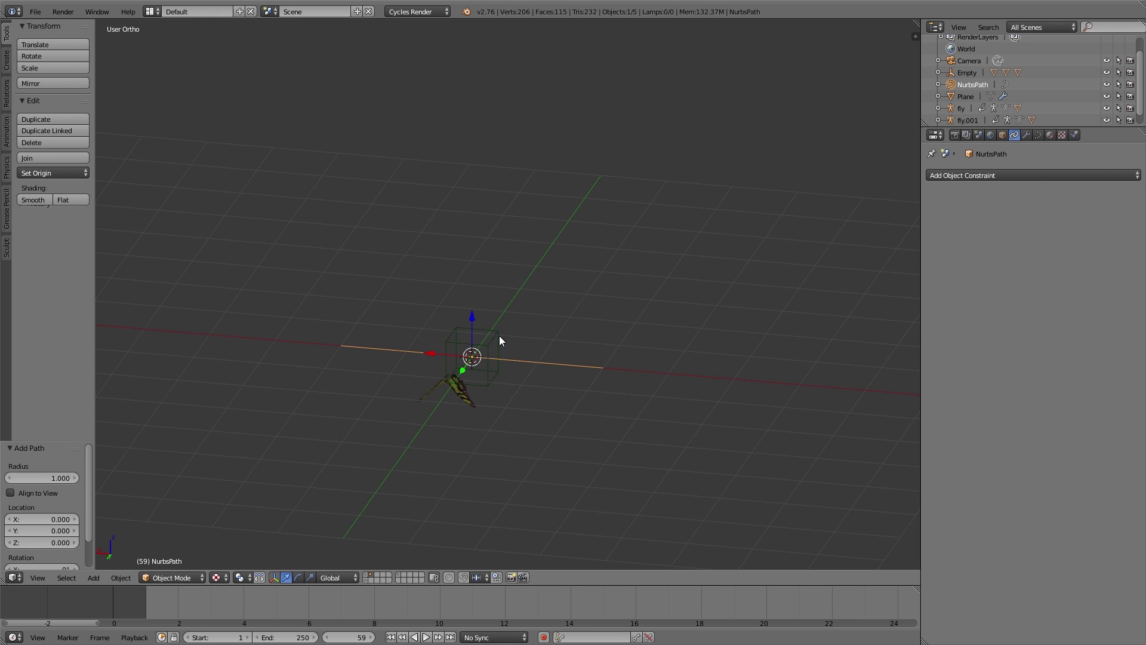
- In Edit Mode, move the path's five control points apart in height and width to form a winding curve
key(Tab)
right_drag(410, 341, 355, 245)
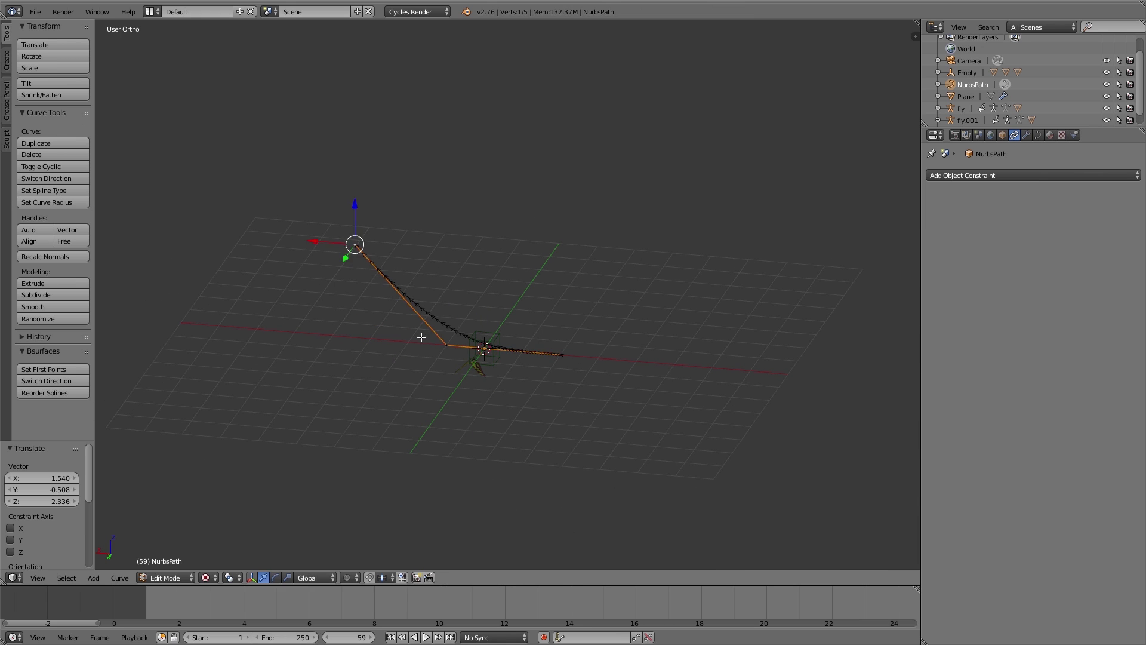
right_drag(447, 344, 340, 363)
right_drag(485, 348, 496, 279)
right_drag(523, 352, 518, 398)
right_drag(563, 355, 669, 276)
middle_drag(669, 276, 564, 290)
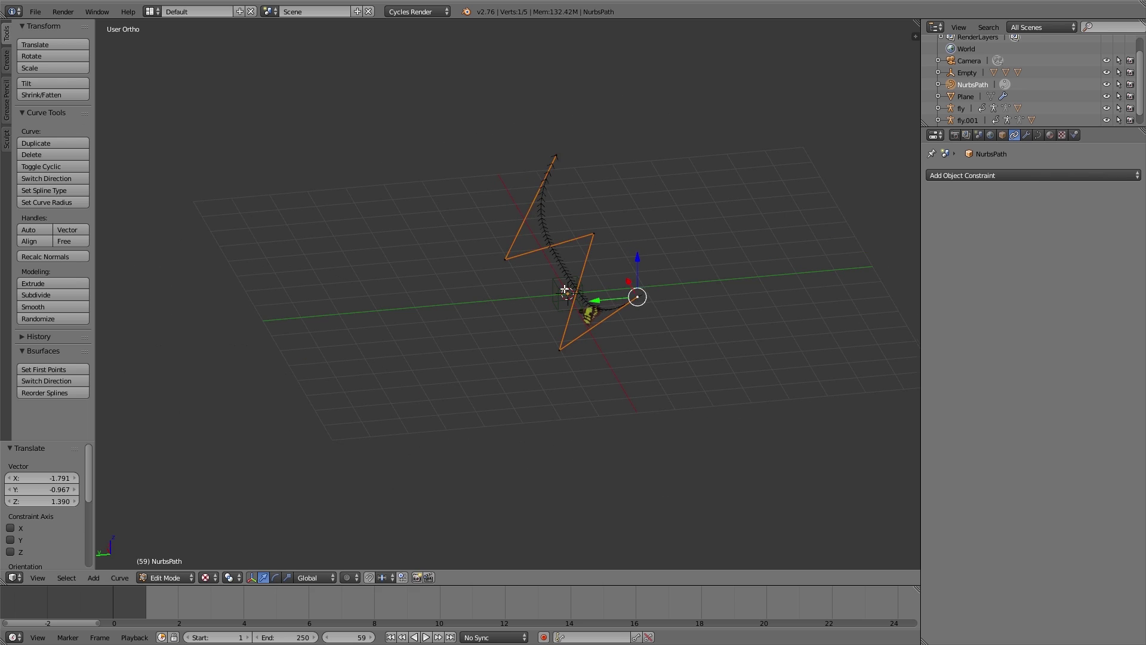
- Extrude two more control points from the end of the path, the last one rising steeply
right_click(604, 168)
key(e)
click(754, 175)
shift+middle_drag(798, 202, 708, 258)
key(e)
click(691, 149)
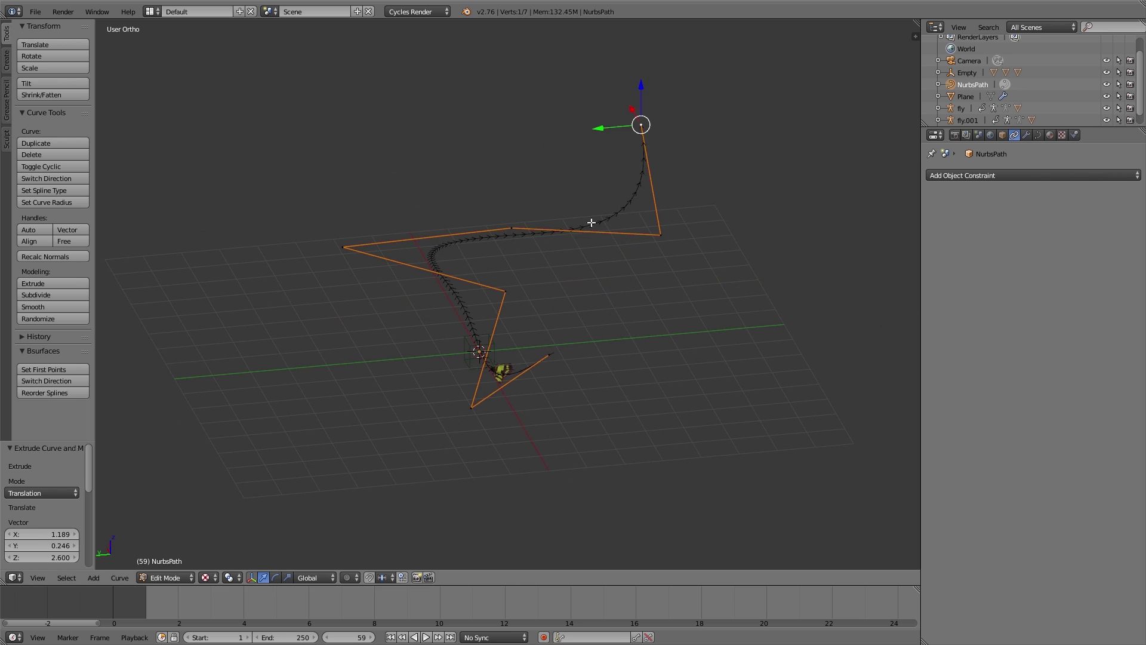
- Extrude four further control points to loop the path back over itself, reposition the last one, and return to Object Mode
middle_drag(573, 222, 666, 214)
key(e)
click(379, 157)
key(e)
click(468, 388)
key(e)
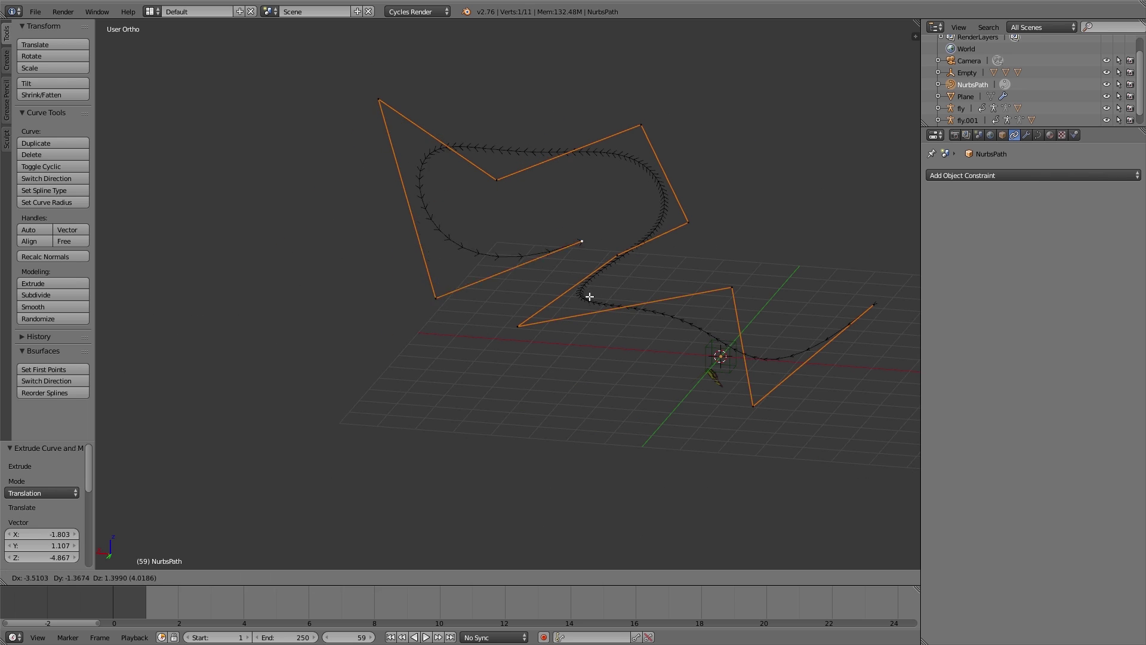
click(588, 298)
middle_drag(532, 320, 433, 336)
key(g)
click(696, 269)
key(Tab)
- Parent the butterfly's cube empty to the path with the Follow Path option
scroll(592, 421, up, 3)
right_click(608, 347)
shift+middle_drag(633, 324, 600, 376)
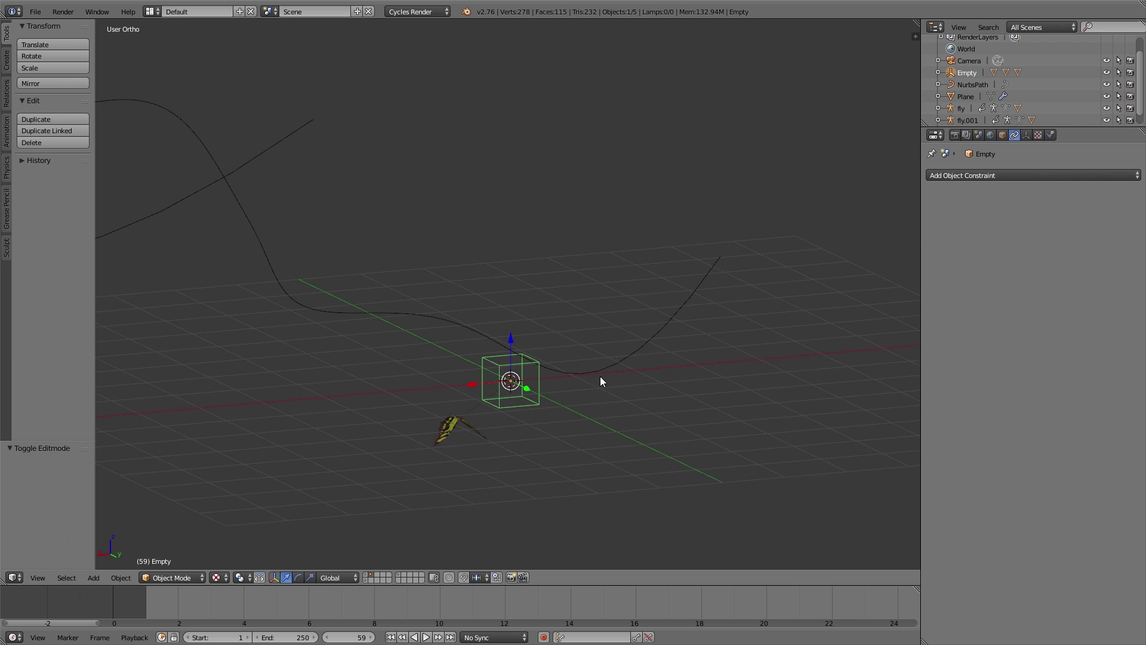
shift+right_click(600, 374)
key(ctrl+p)
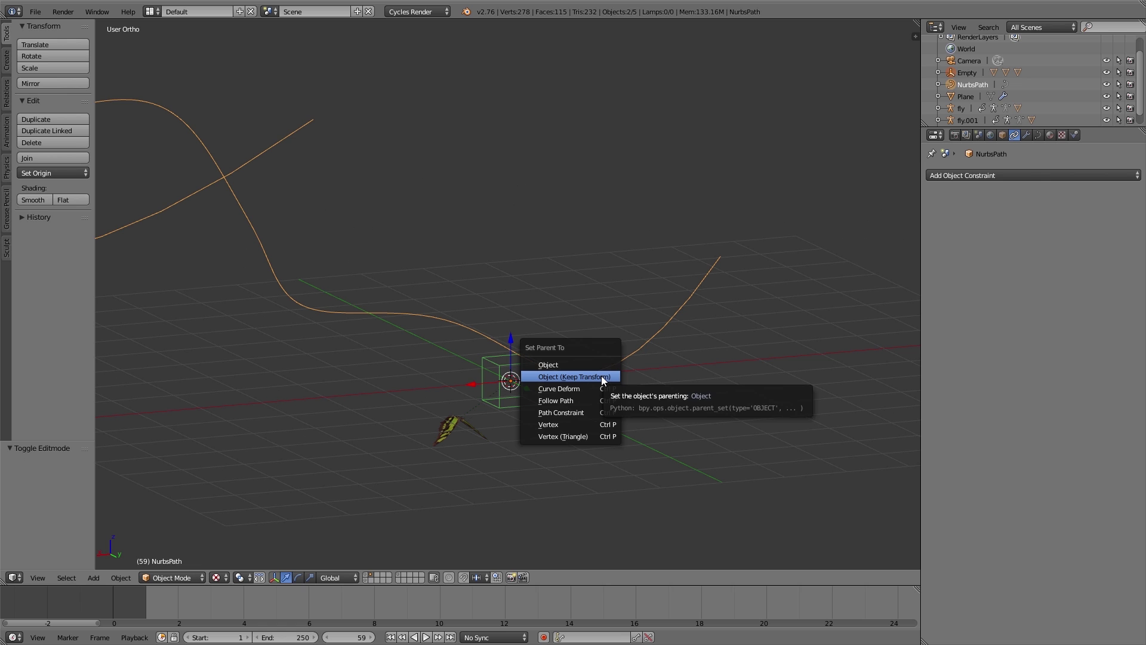
click(582, 400)
shift+middle_drag(593, 406, 491, 417)
scroll(466, 414, up, 2)
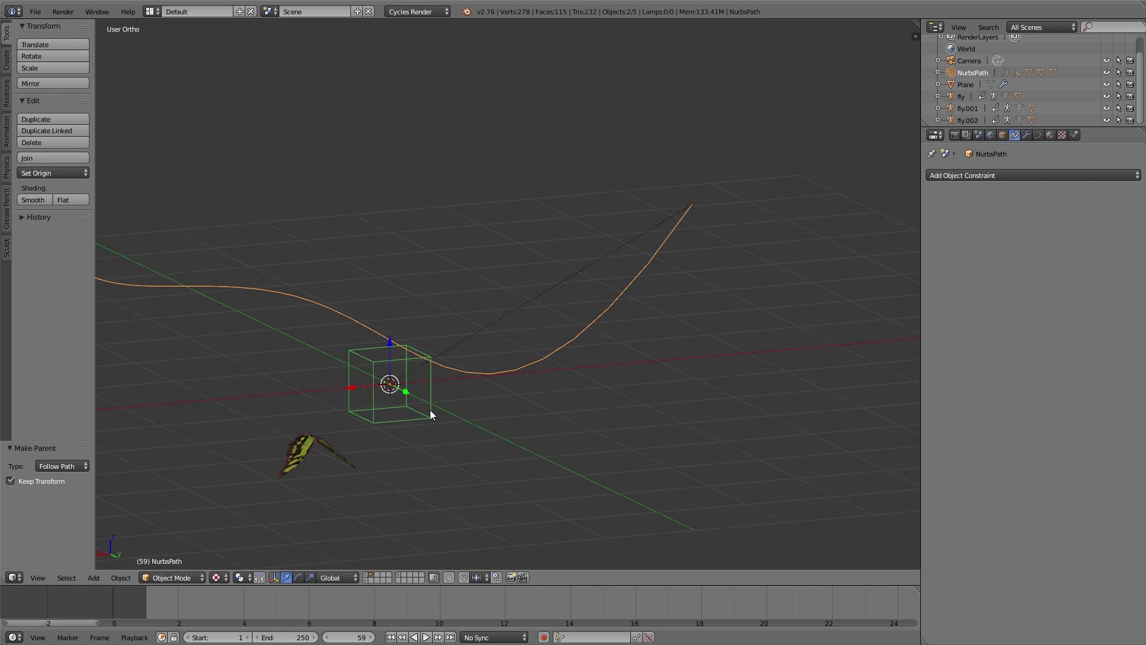
- Go to frame 1 and move the cube empty with its butterfly to the start of the path
right_click(379, 393)
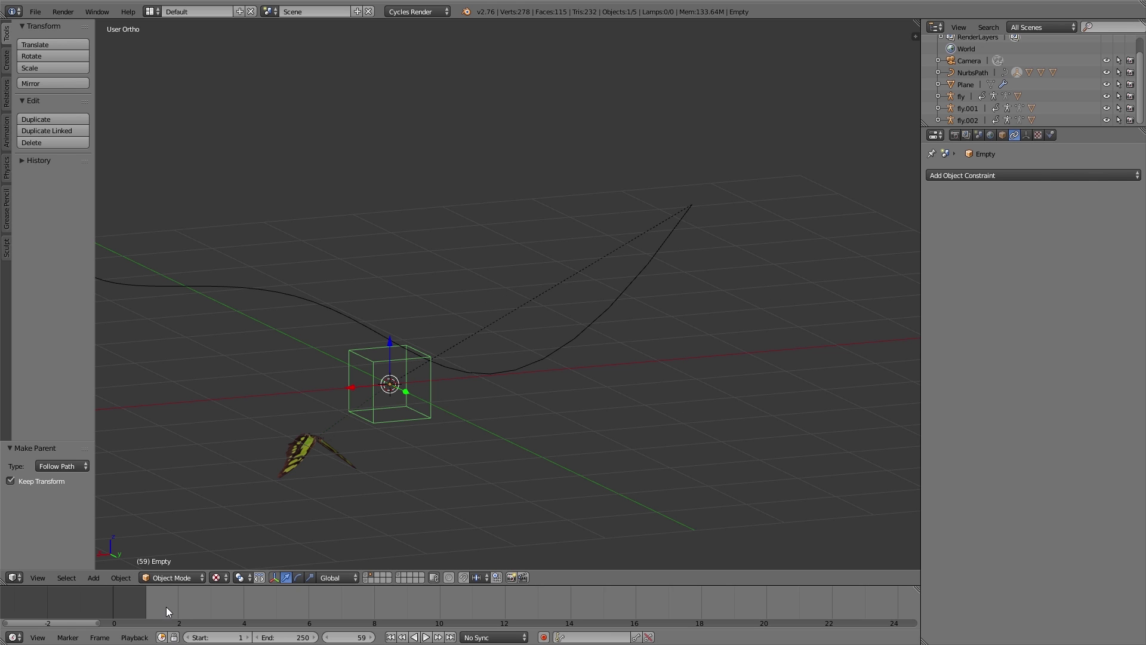
click(144, 609)
scroll(421, 407, up, 1)
shift+middle_drag(421, 405, 303, 445)
key(g)
click(707, 260)
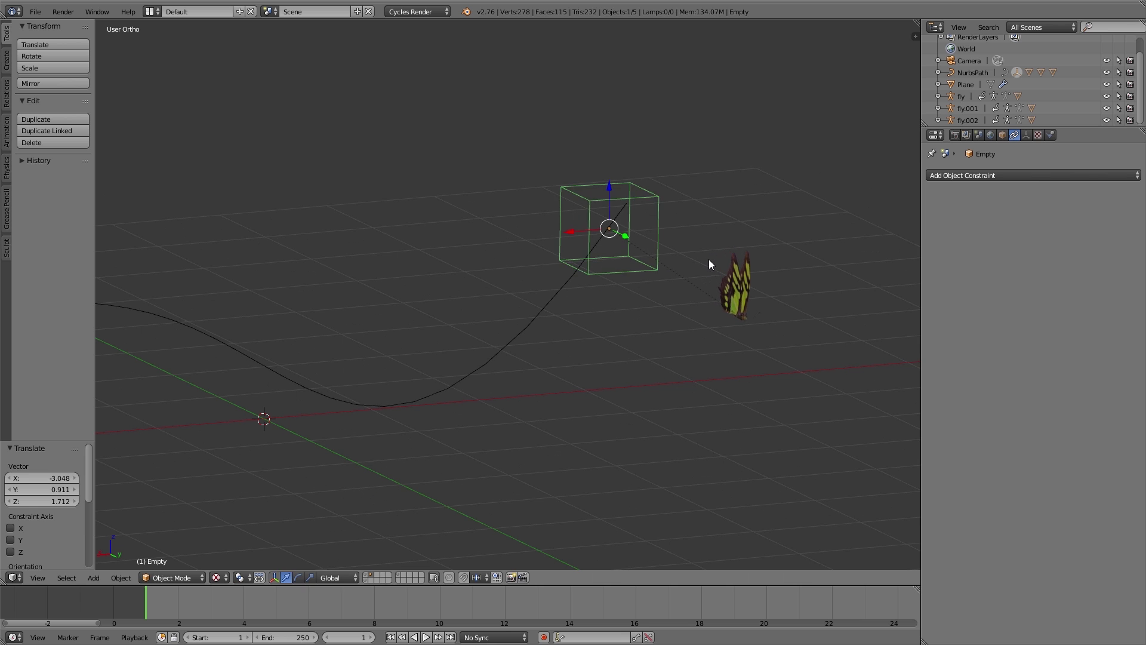
middle_drag(708, 259, 608, 298)
key(g)
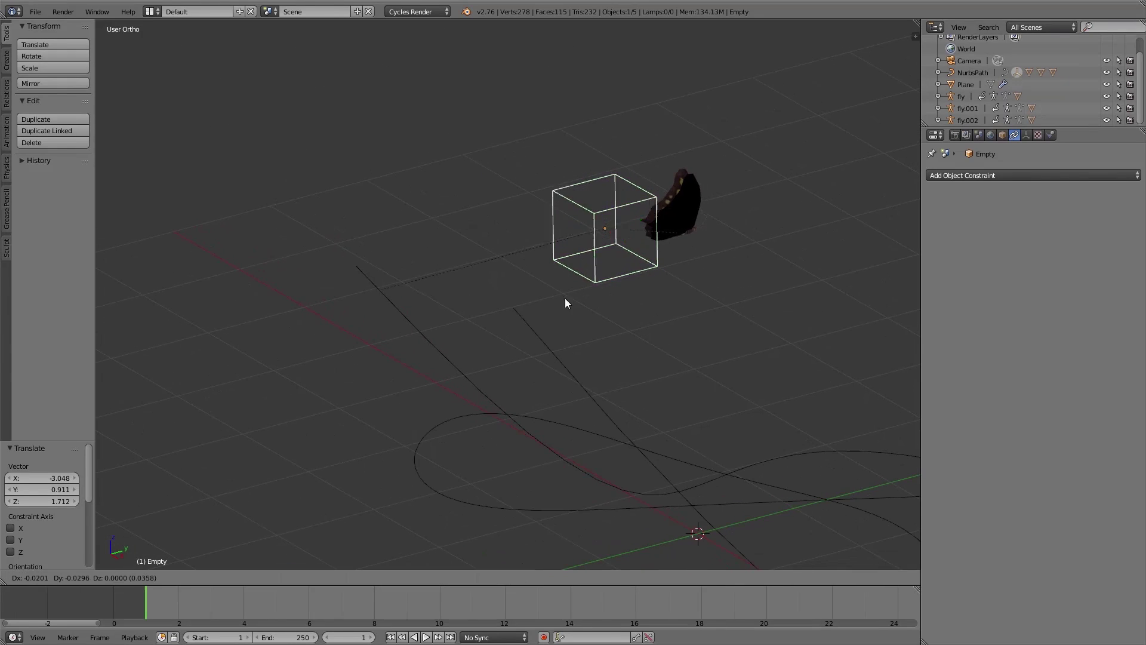
click(377, 353)
- Fine-tune the empty's position on the path's start point in the front and right views
middle_drag(377, 353, 478, 360)
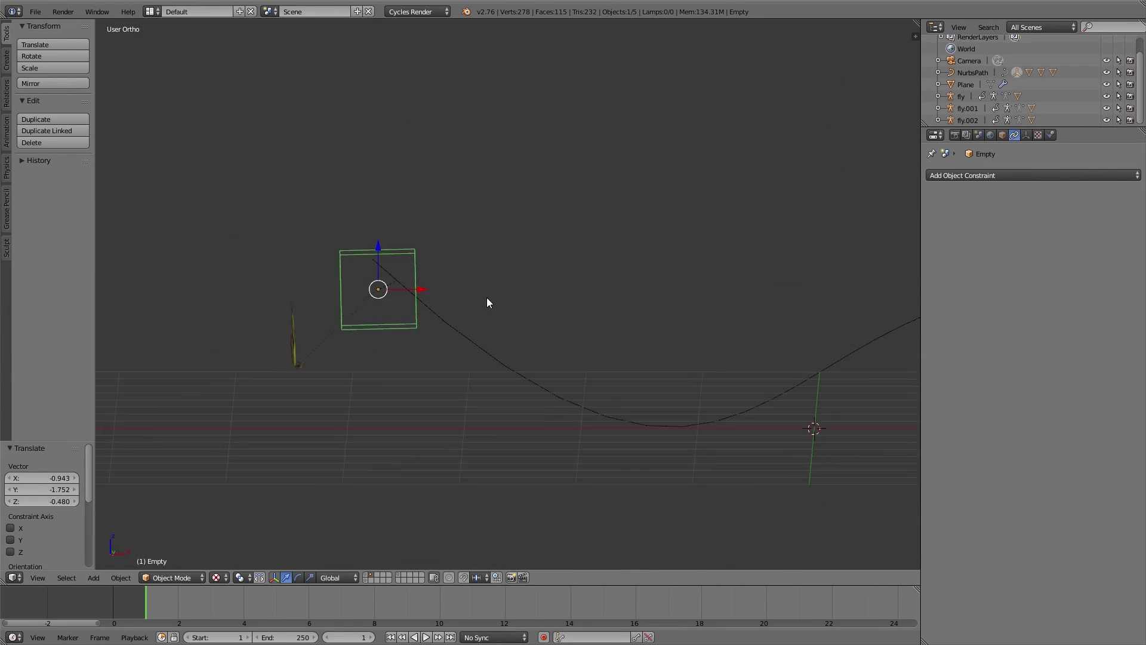
key(KP_1)
key(KP_Decimal)
key(g)
click(552, 338)
key(KP_3)
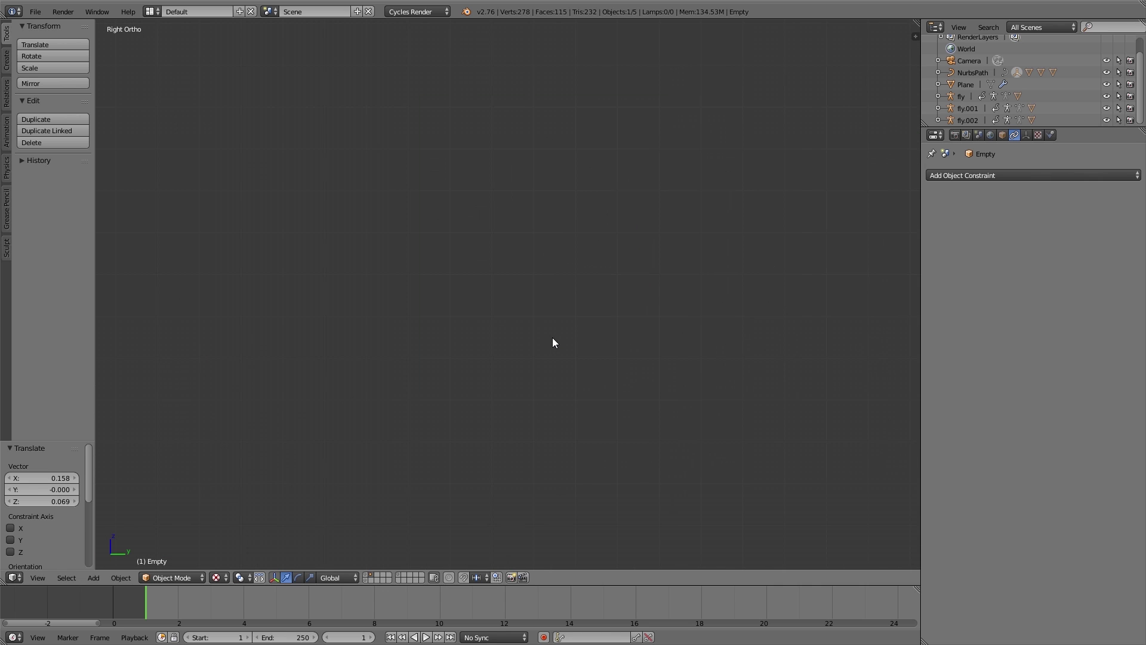
scroll(553, 338, down, 10)
middle_drag(568, 363, 575, 227)
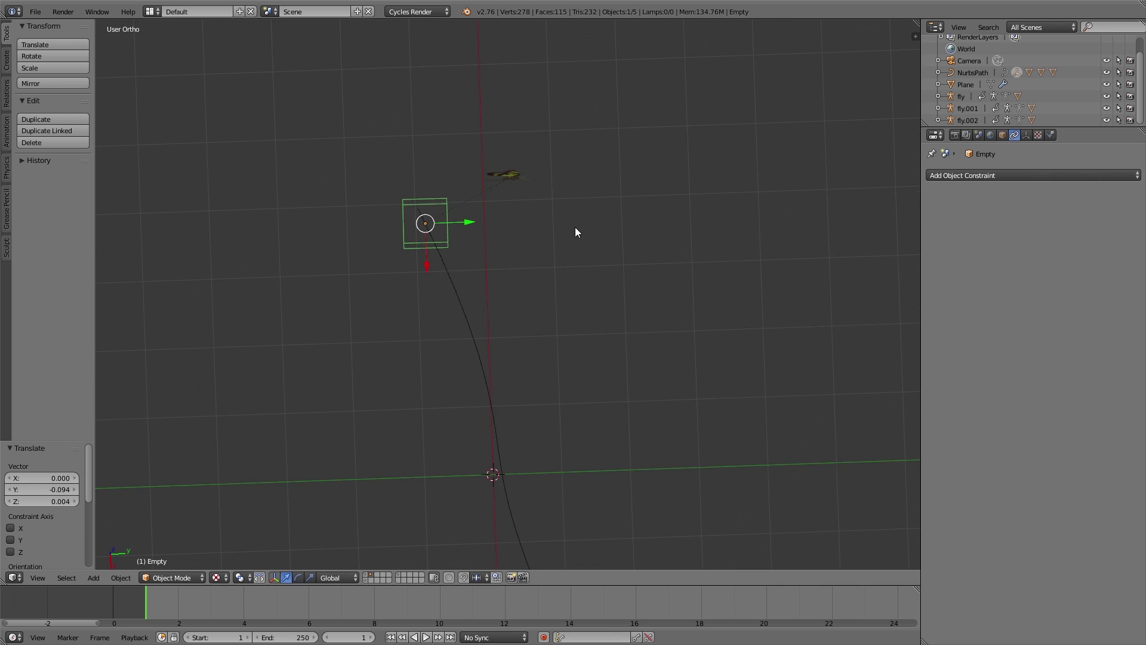
- Rotate the empty about 61.75° in the top view so the butterfly faces along the path
scroll(477, 233, up, 6)
key(r)
right_click(517, 288)
key(KP_7)
scroll(364, 528, up, 2)
key(r)
click(636, 503)
key(r)
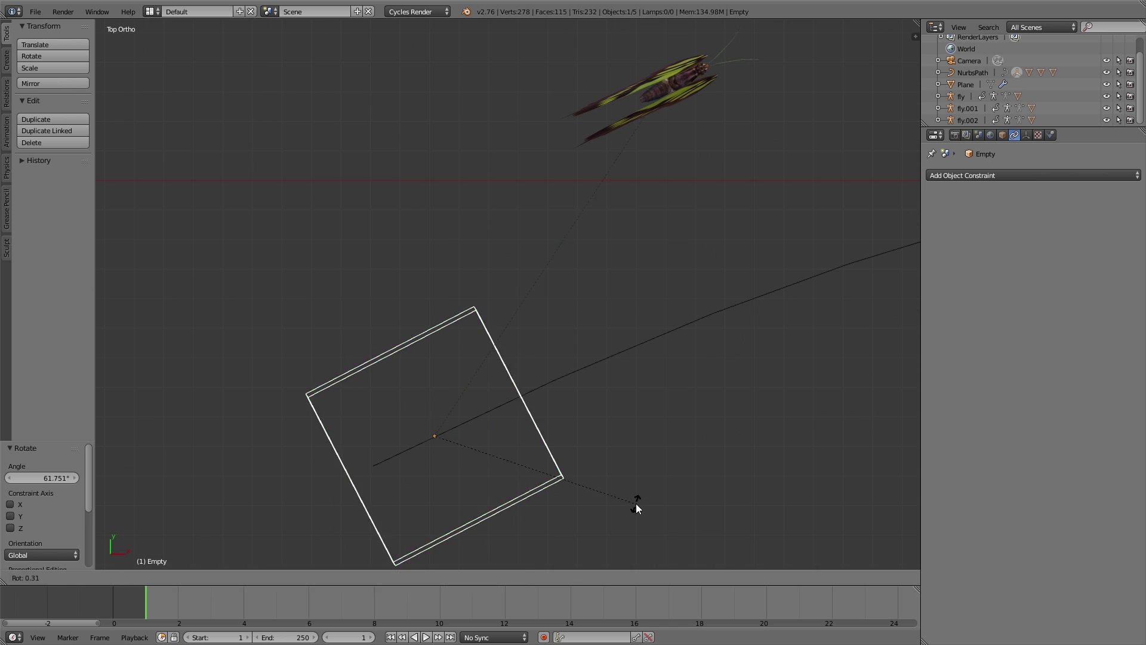
right_click(636, 503)
- Switch to Local orientation, turn the empty a further 2.66° in the top view, and tilt it about -29° around its local X axis
click(344, 577)
click(345, 545)
key(r)
click(650, 385)
key(KP_3)
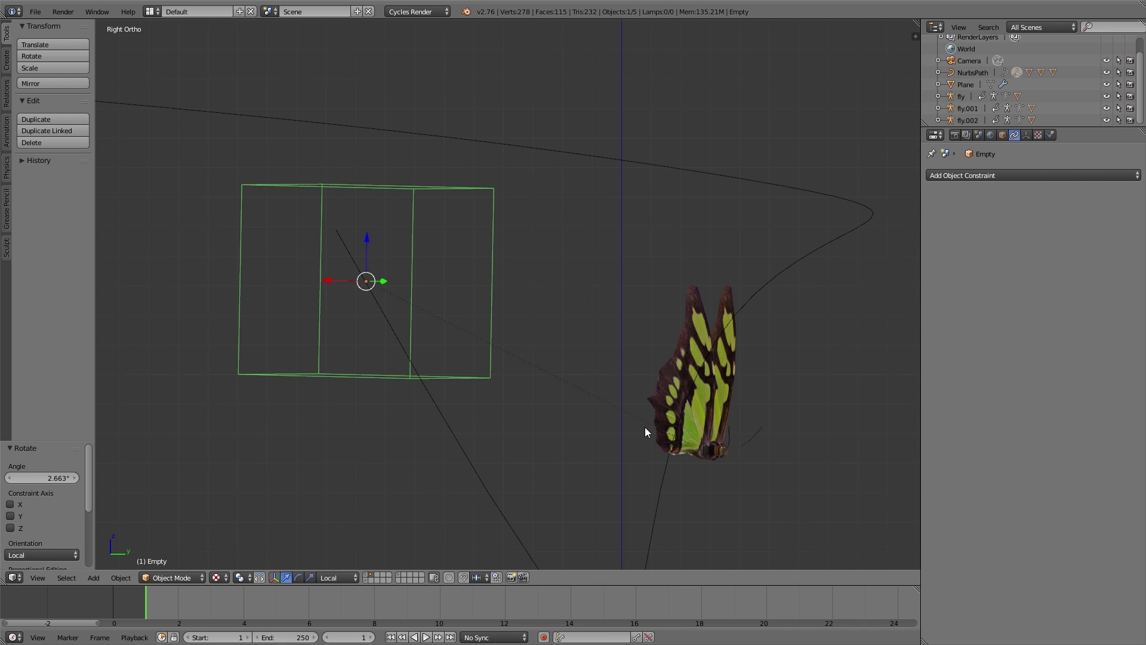
key(KP_1)
key(r)
key(y)
key(y)
key(x)
key(x)
click(646, 375)
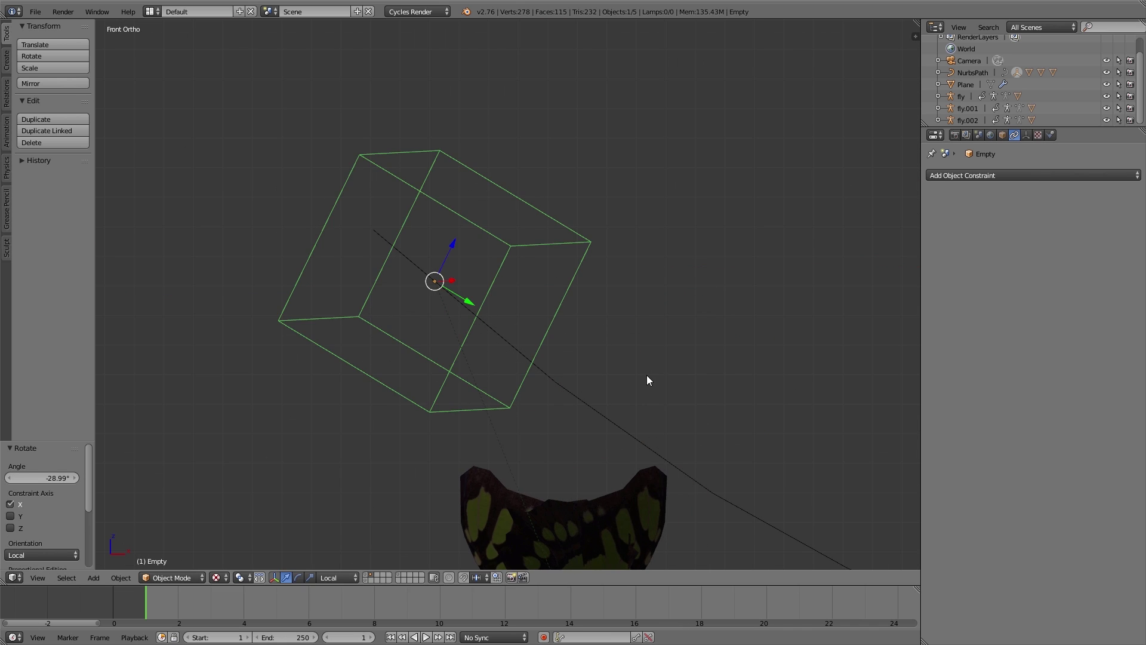
- Play the animation and check from several angles how the butterfly follows the path
scroll(316, 310, down, 8)
key(alt+a)
key(a)
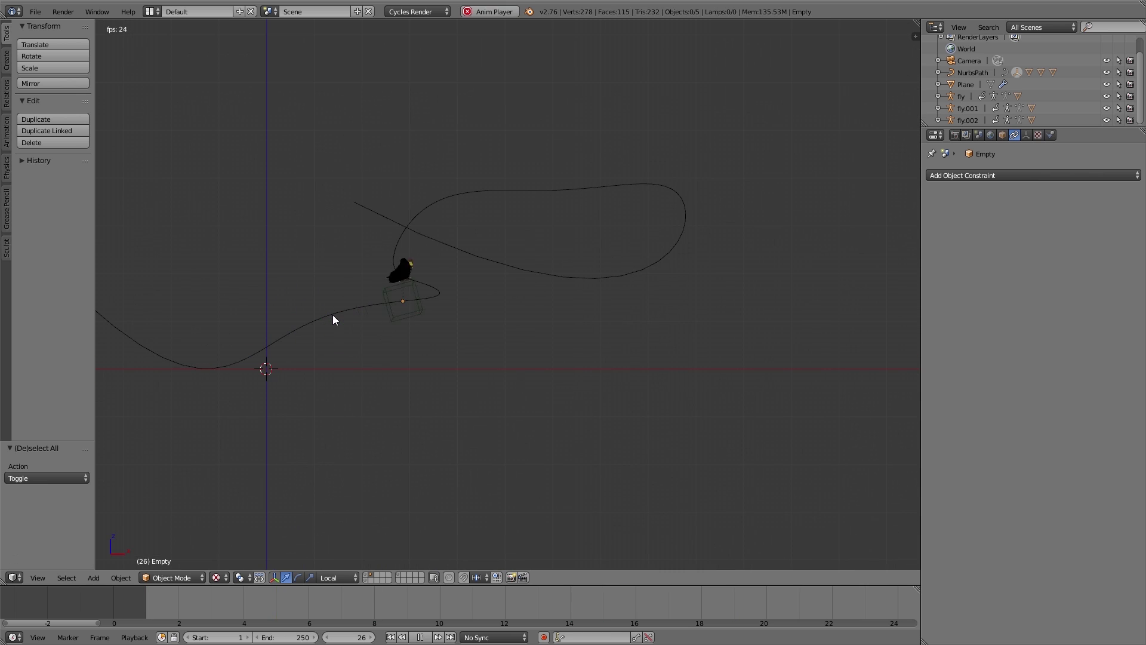
middle_drag(333, 319, 525, 332)
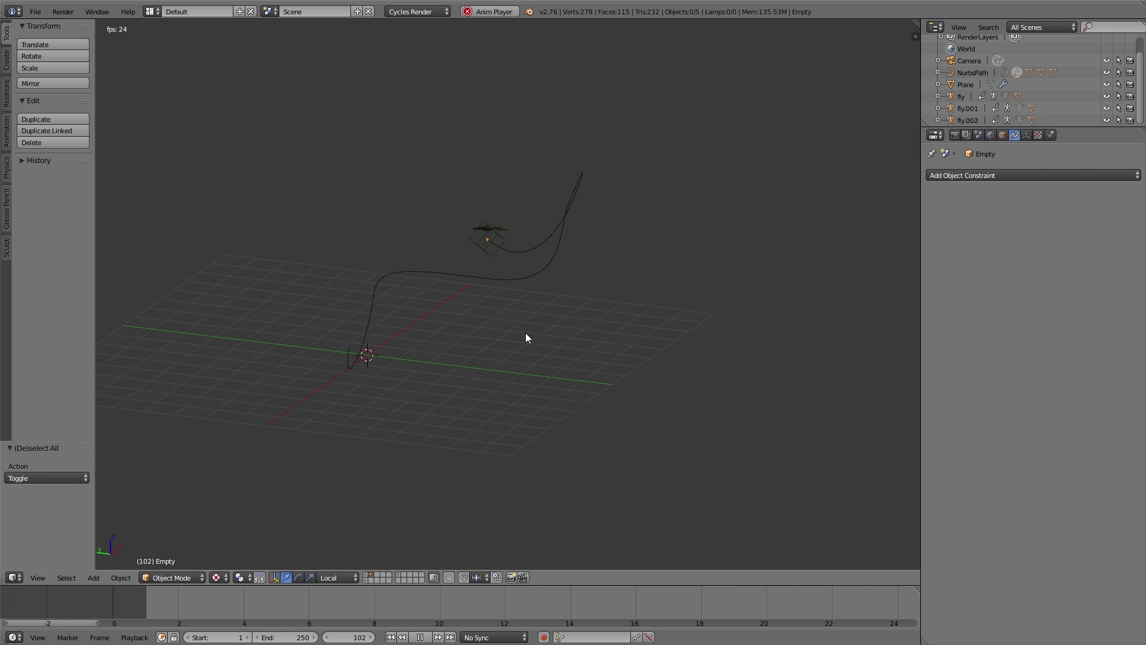
- In Edit Mode, scale all the path's points up by about 3.29, move them to reposition the curve, and return to Object Mode
right_click(442, 274)
middle_drag(442, 274, 588, 312)
key(Tab)
scroll(597, 322, down, 3)
key(s)
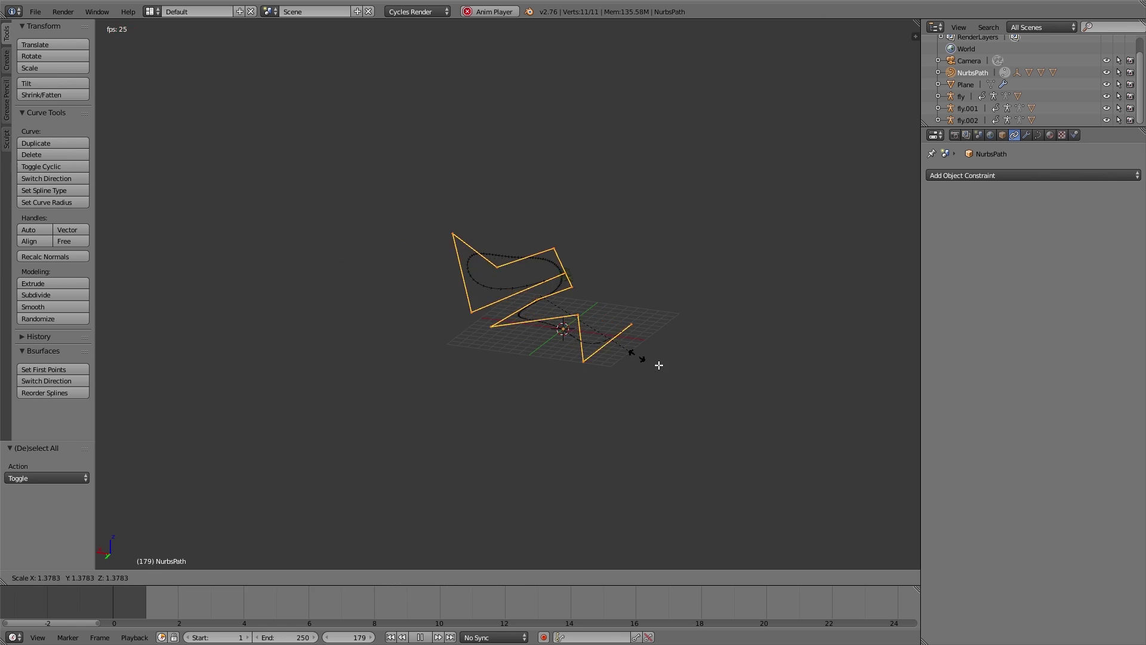
click(782, 417)
key(g)
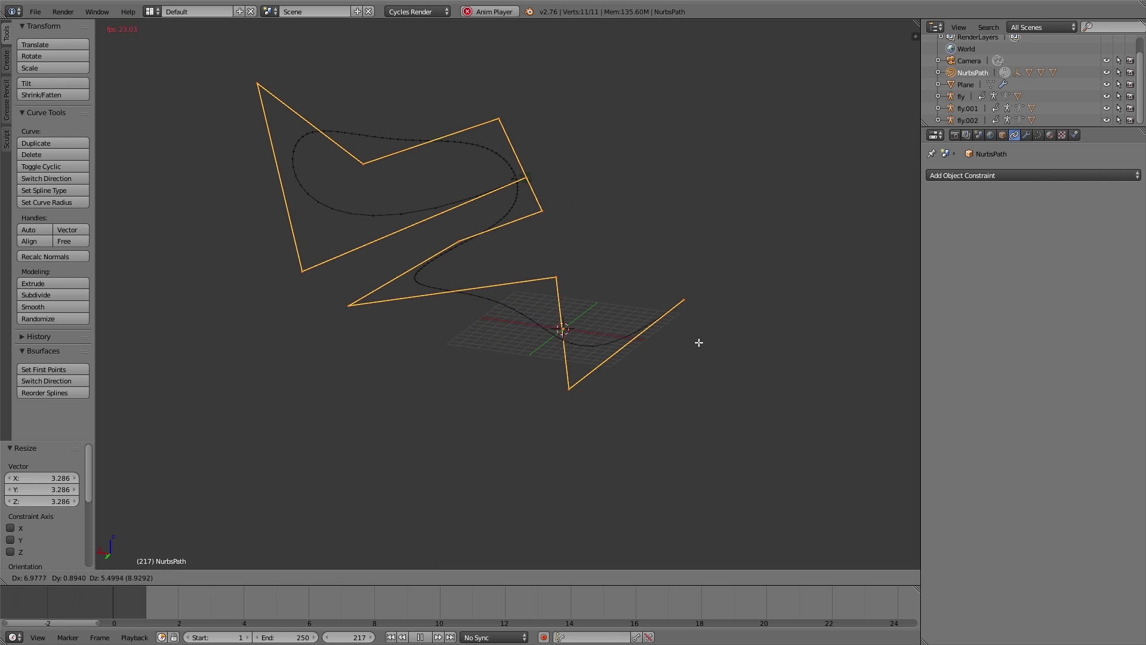
click(699, 342)
key(Tab)
scroll(531, 313, up, 5)
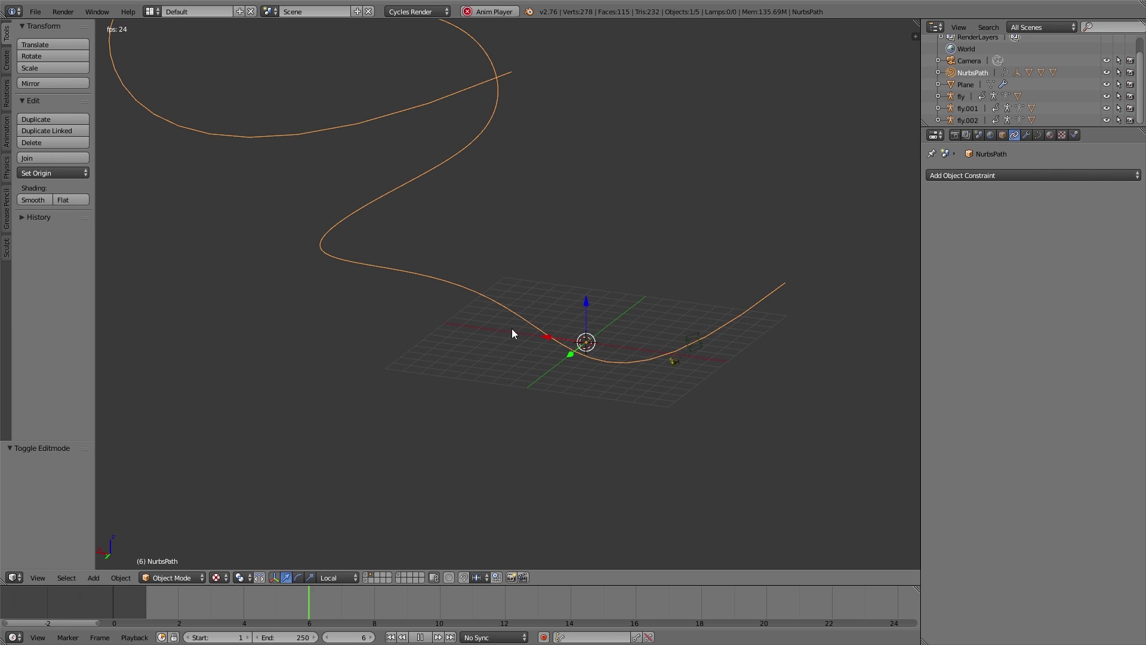
- Set the path animation length of the curve to 400 frames
scroll(388, 340, down, 4)
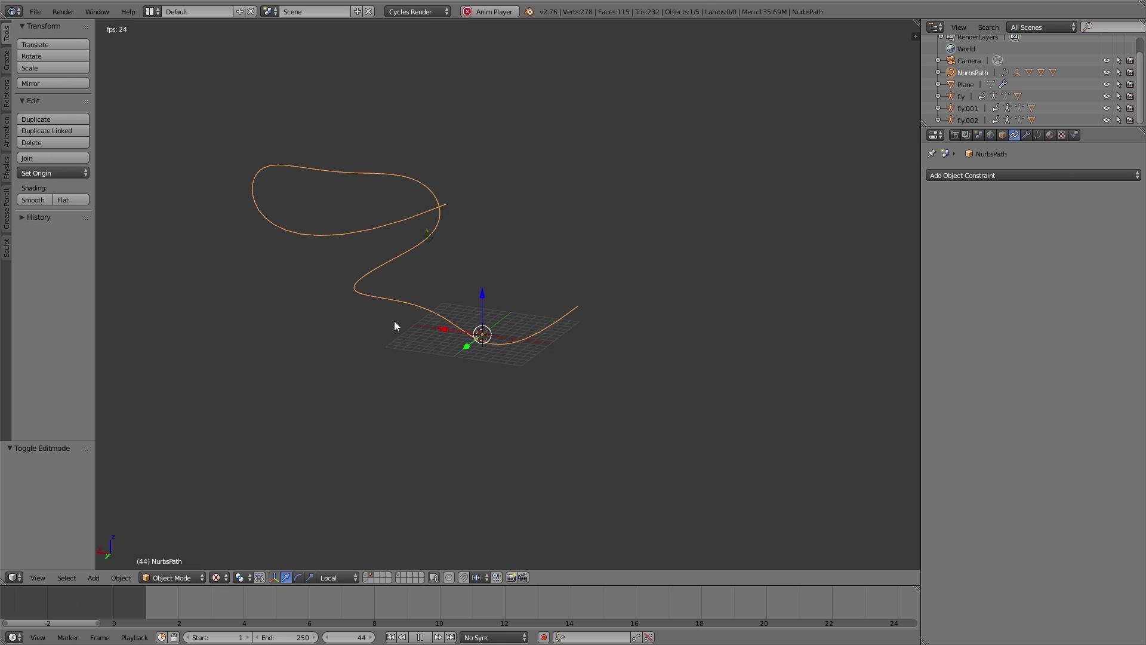
scroll(385, 306, up, 1)
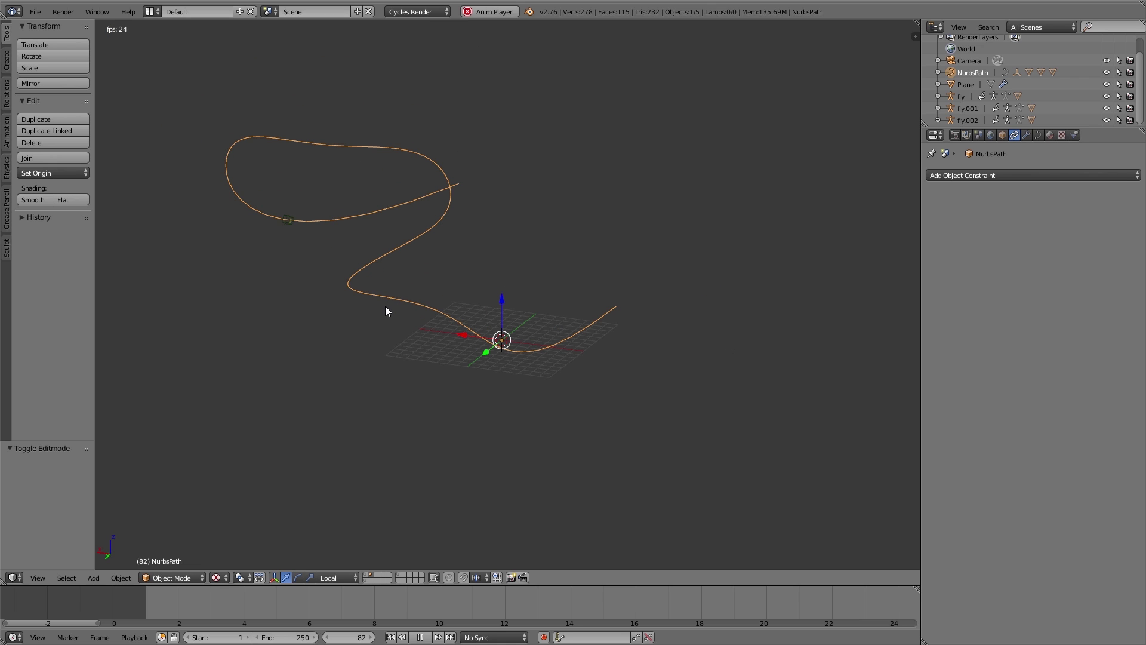
click(1038, 136)
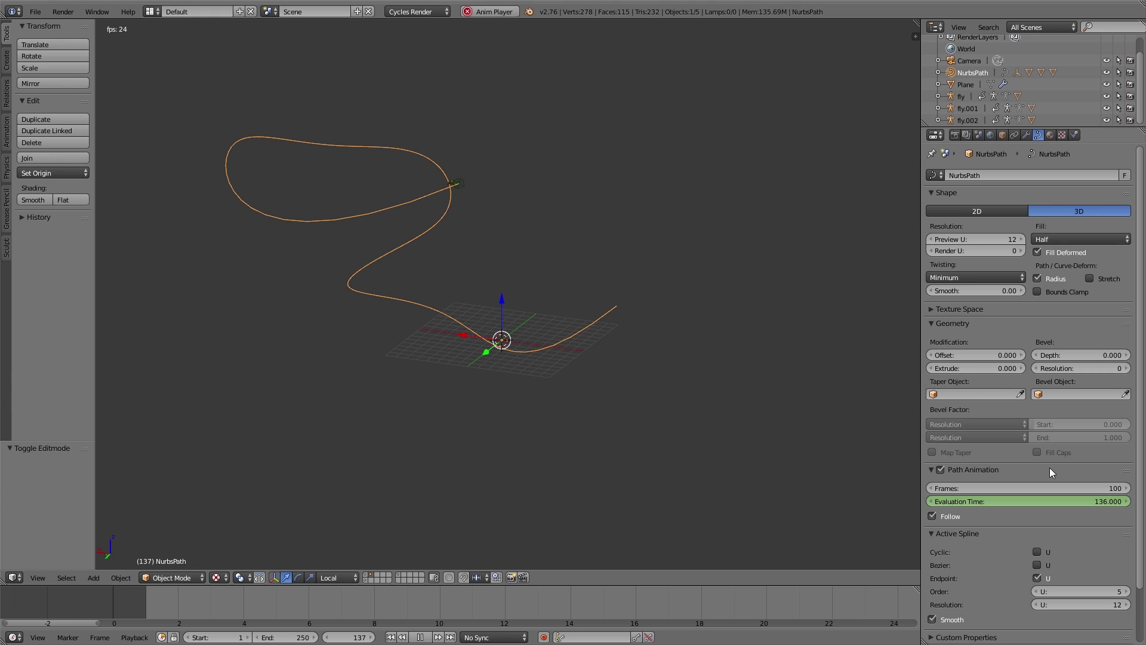
click(1033, 488)
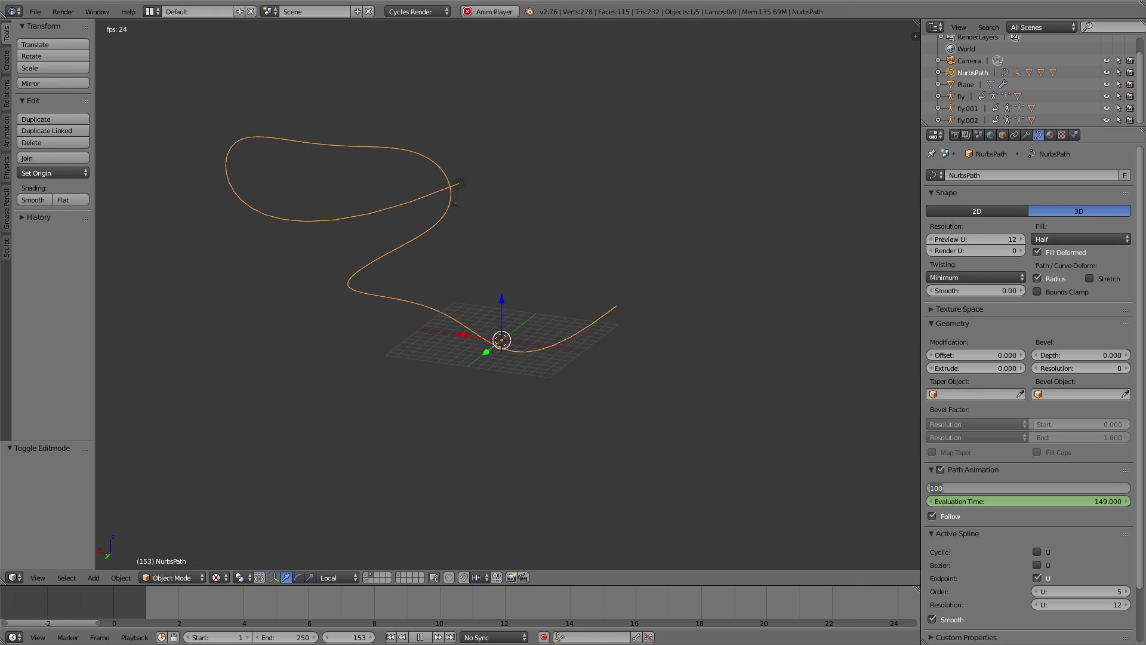
text(400)
key(Return)
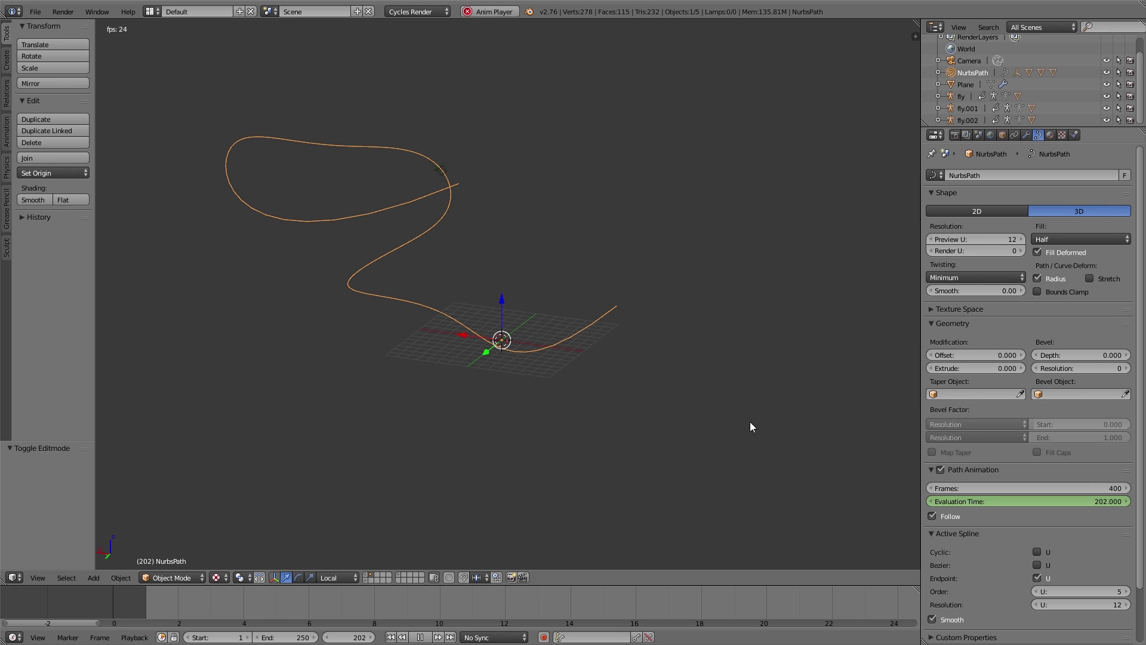
- Deselect everything and set the scene's end frame to 400
scroll(440, 255, up, 2)
key(a)
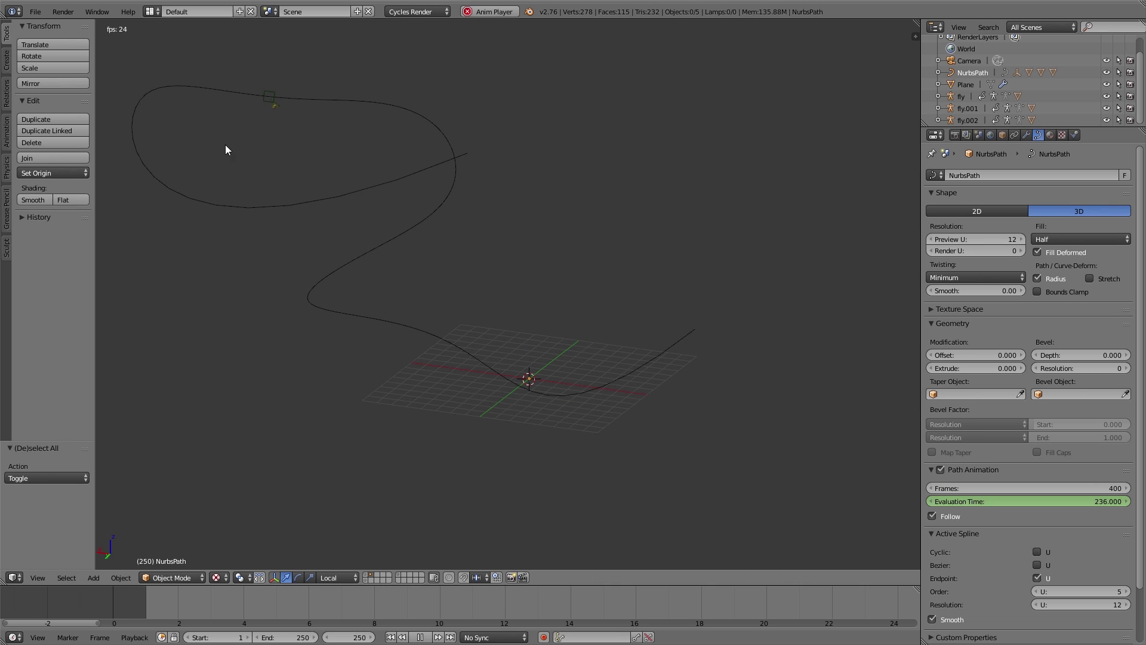
click(274, 638)
text(400)
key(Return)
- Enable Only Render and World Background for the 3D view and maximize it to preview the butterfly's flight
key(n)
click(868, 403)
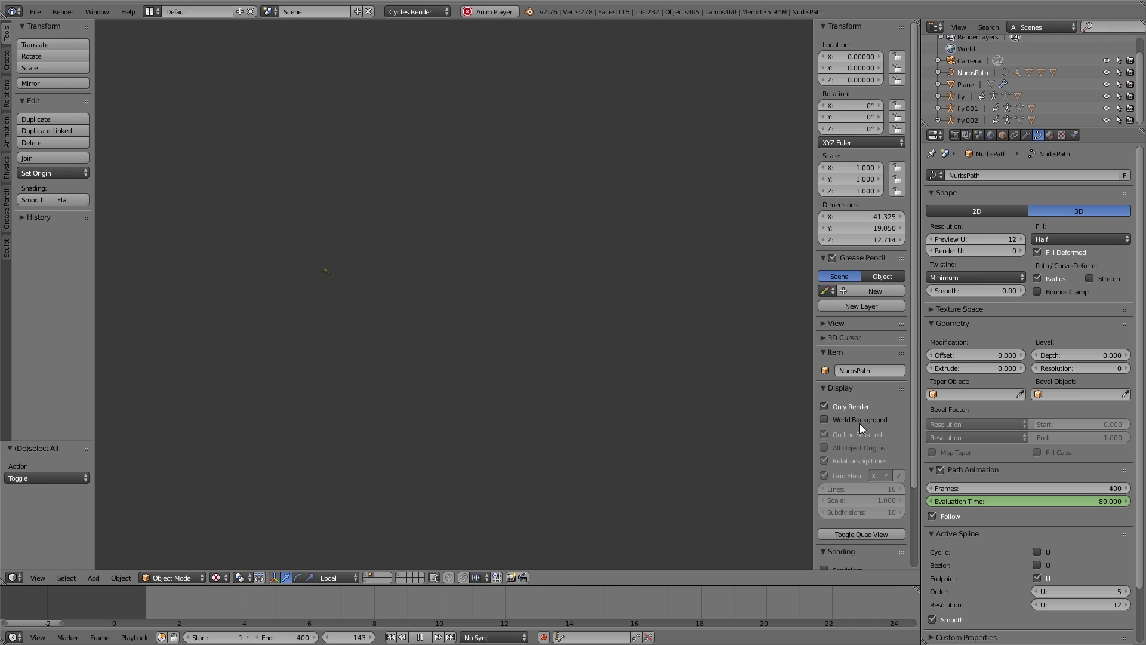
click(859, 420)
click(185, 597)
key(shift+space)
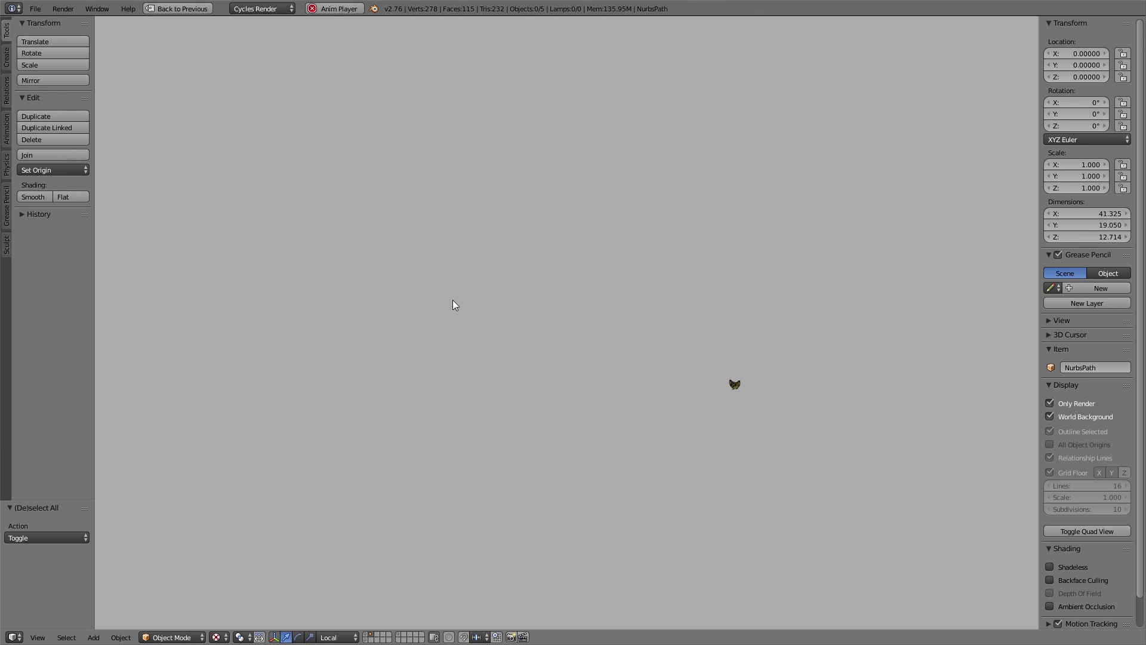